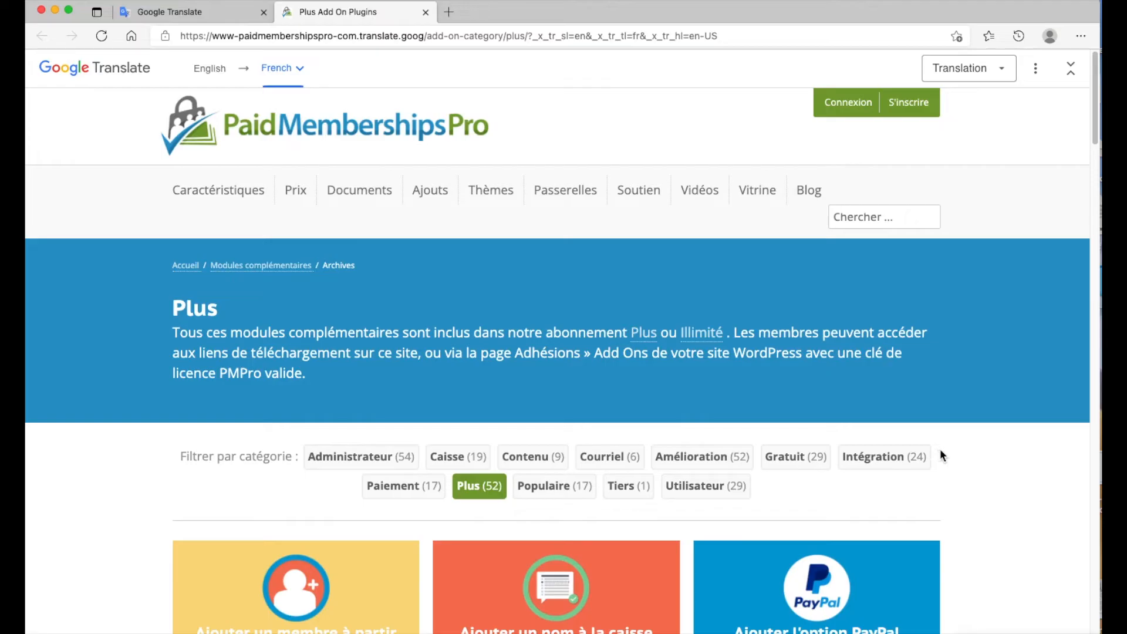
# Look through the full list of Plus add-ons on the French version of the Paid Memberships Pro site.
pyautogui.scroll(-3, 940, 450)
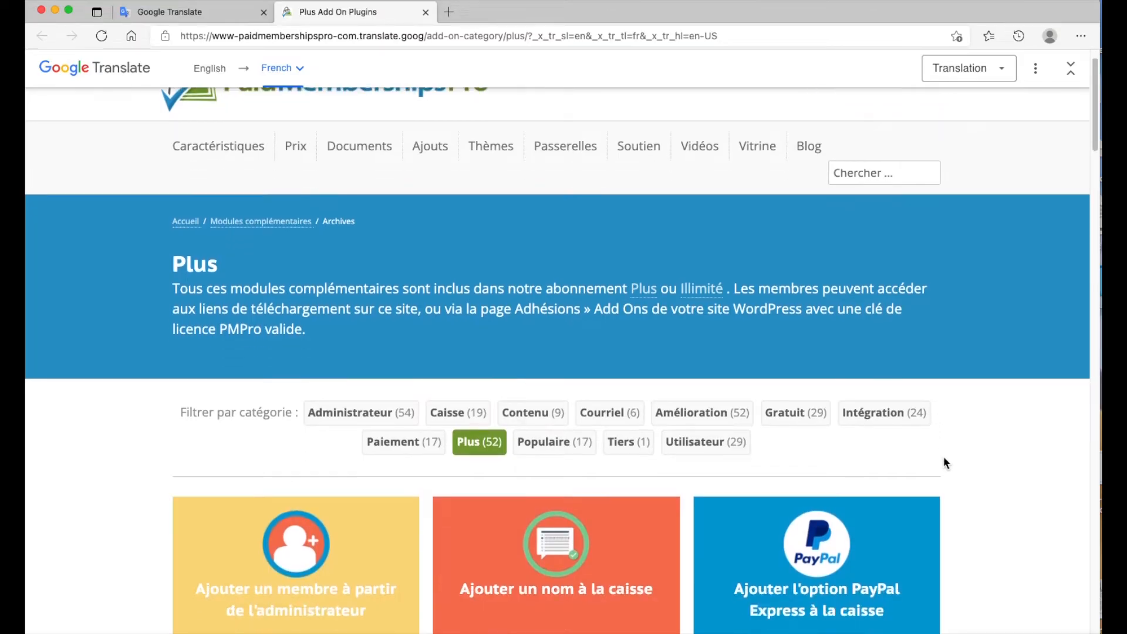
pyautogui.scroll(-5, 943, 458)
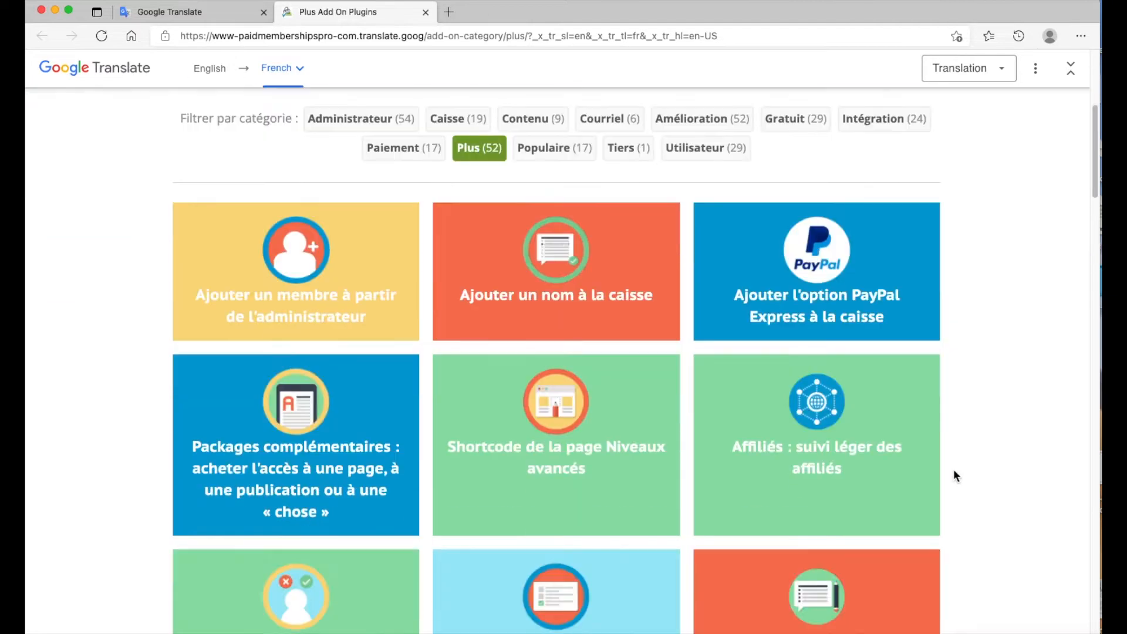
pyautogui.scroll(-5, 955, 476)
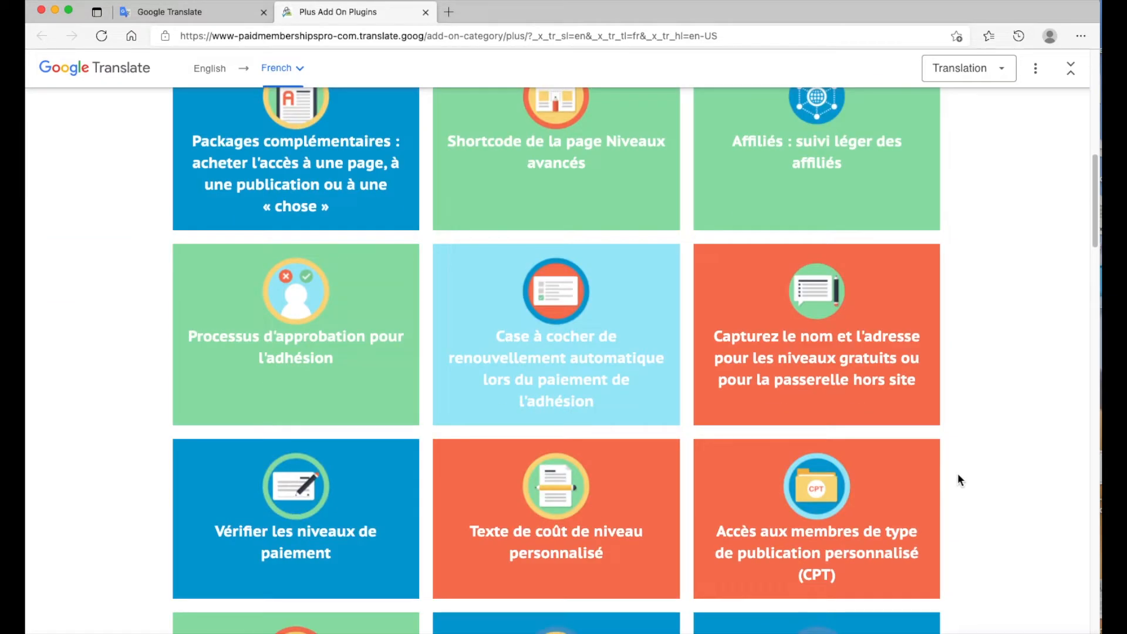
pyautogui.scroll(-5, 958, 474)
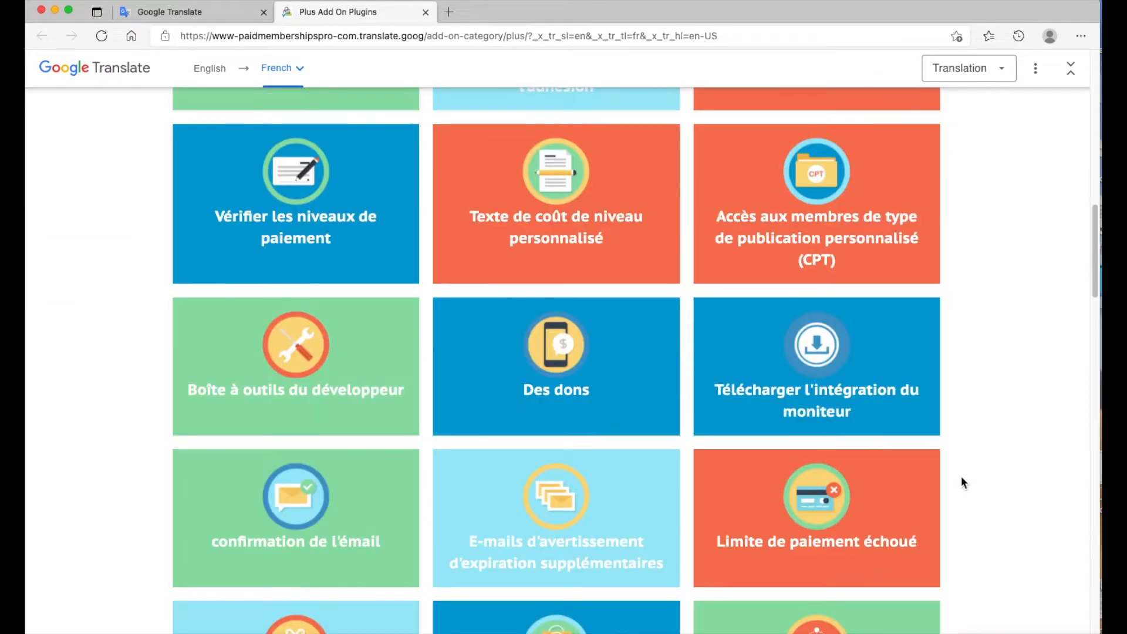
pyautogui.scroll(-3, 961, 482)
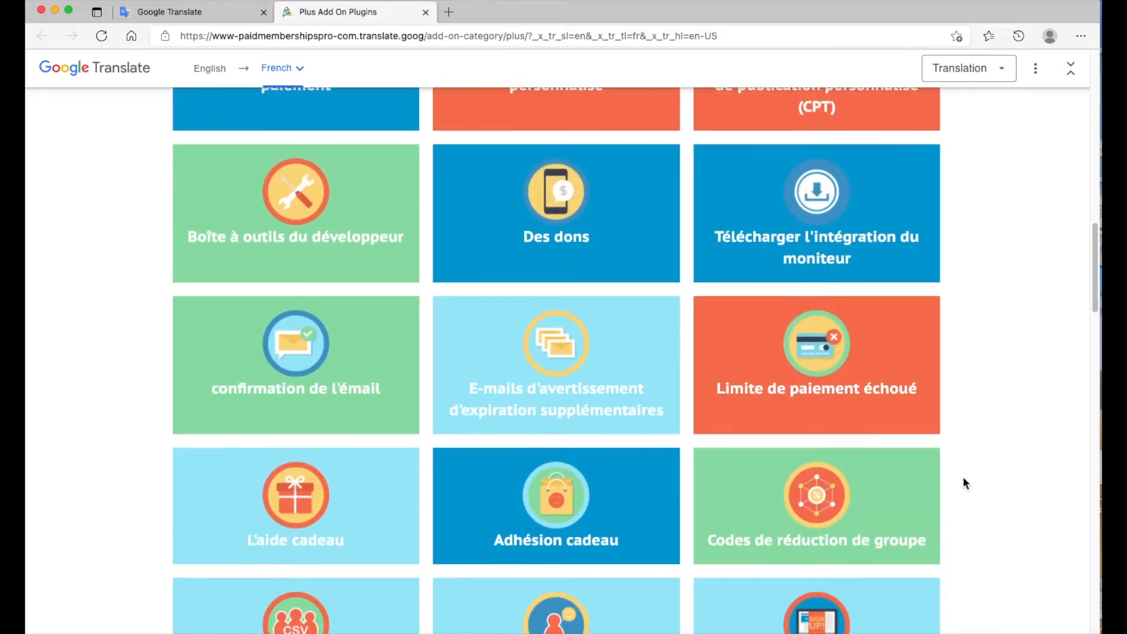
pyautogui.scroll(-7, 965, 482)
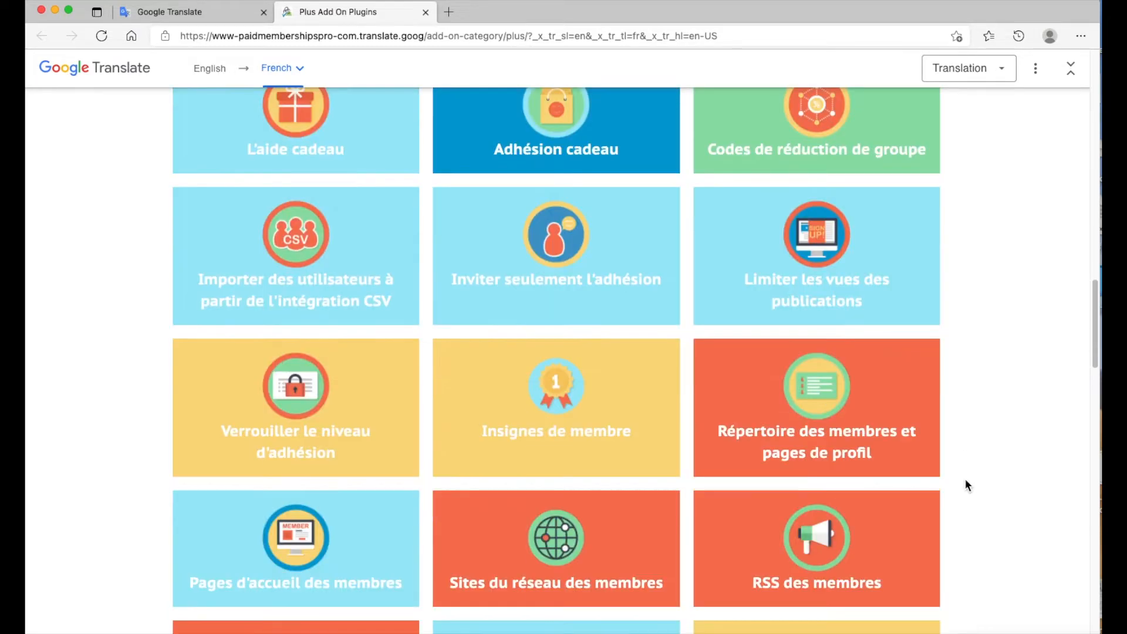
pyautogui.scroll(-7, 968, 485)
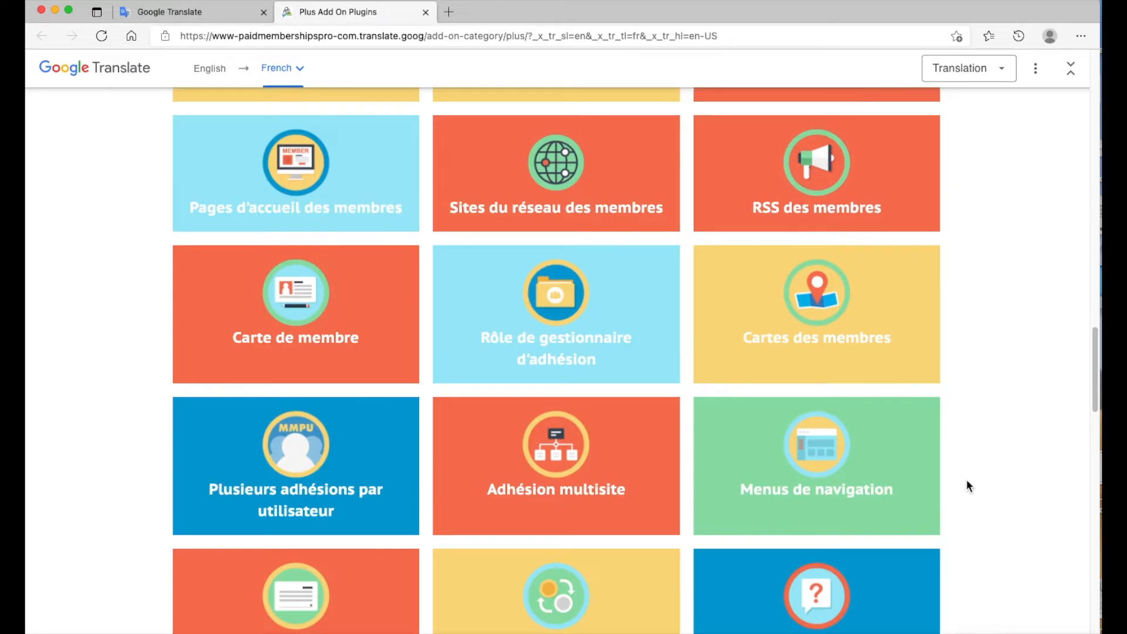
pyautogui.scroll(-3, 968, 486)
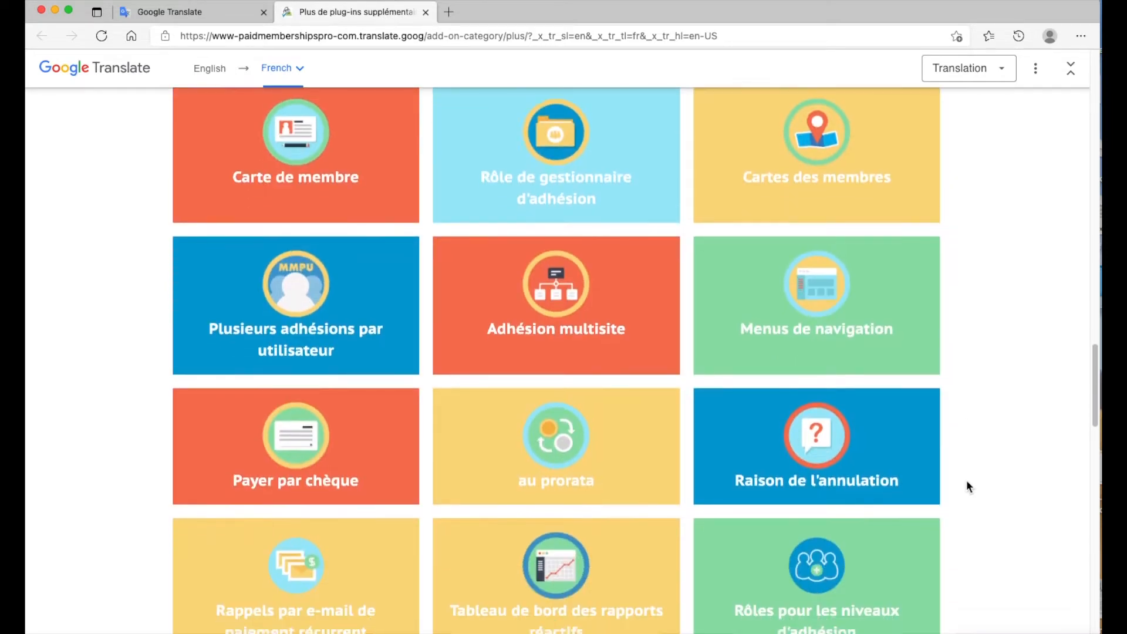
pyautogui.scroll(-5, 966, 483)
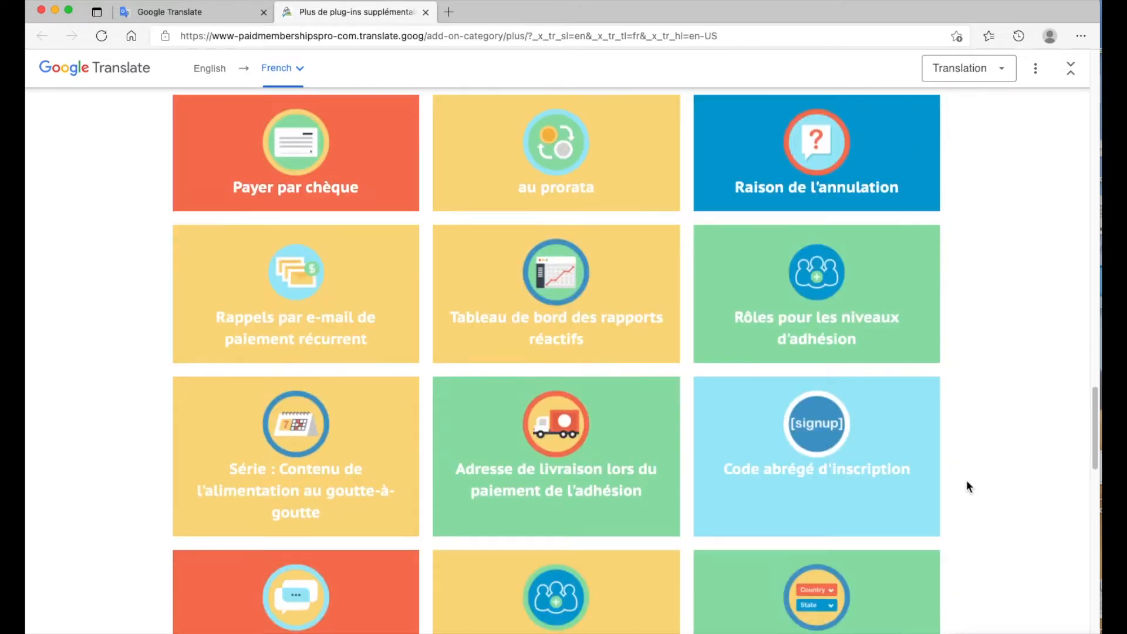
pyautogui.scroll(-4, 968, 486)
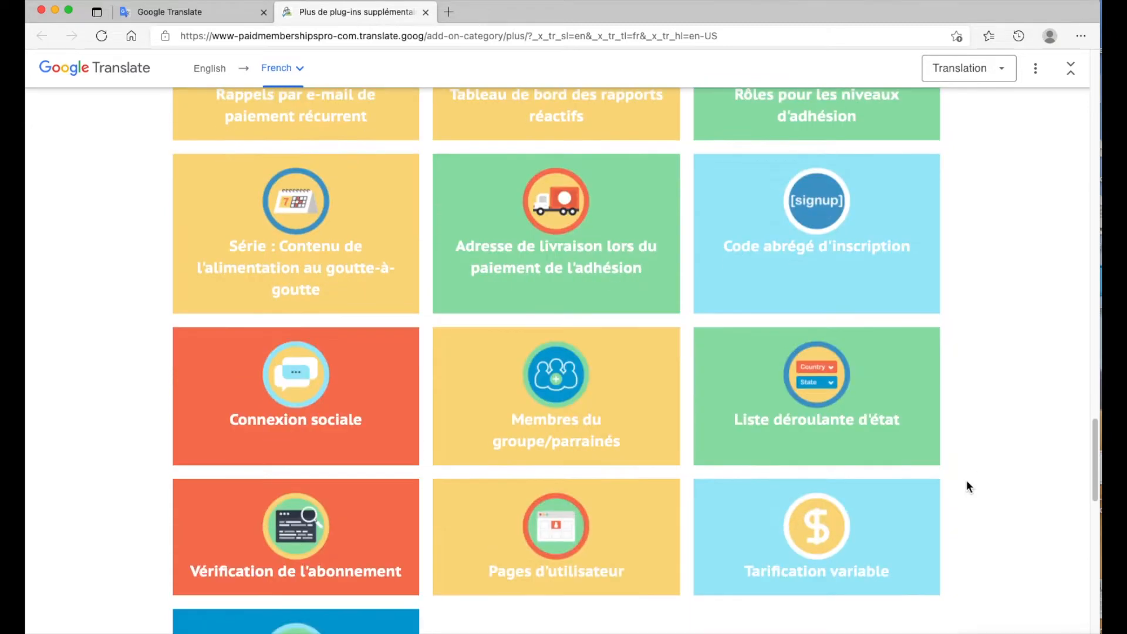
pyautogui.scroll(-1, 969, 486)
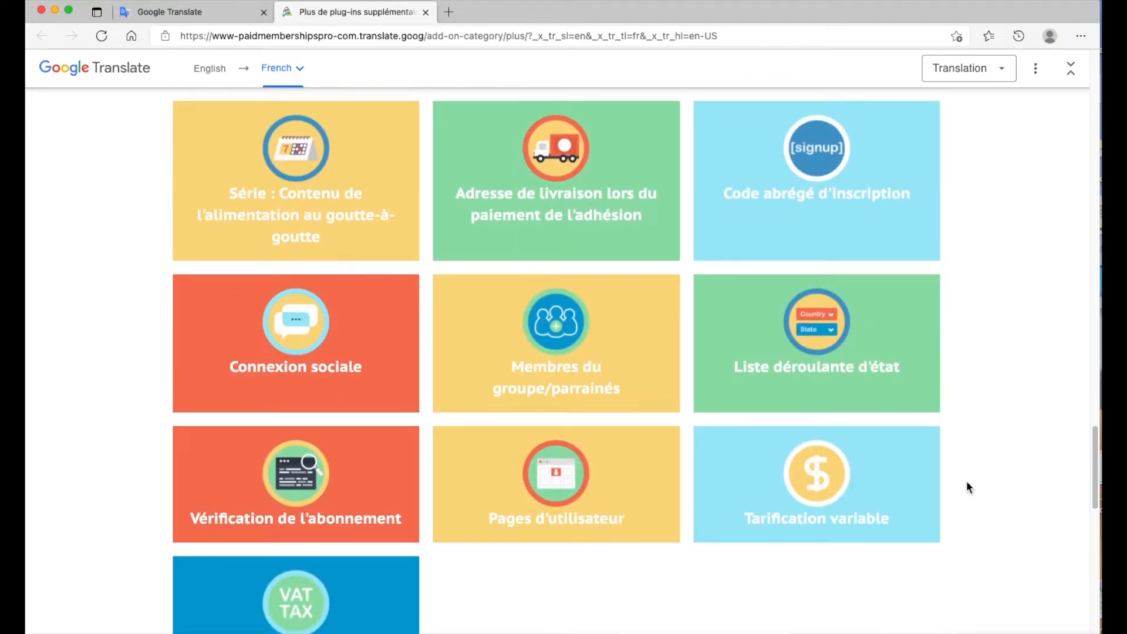
pyautogui.scroll(-3, 968, 487)
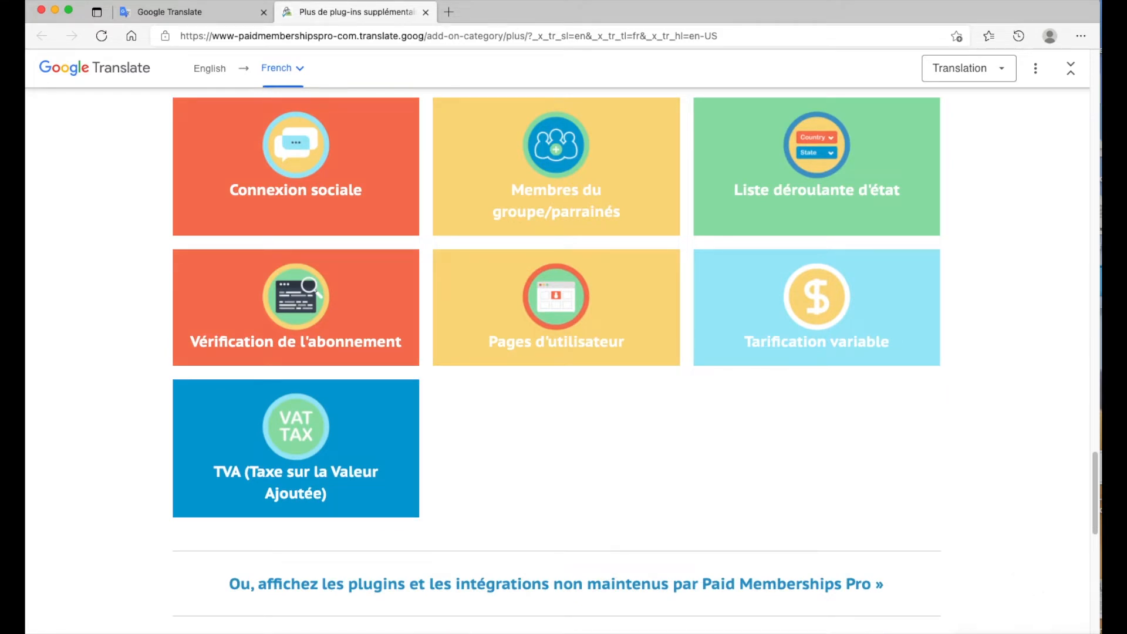
pyautogui.click(1056, 633)
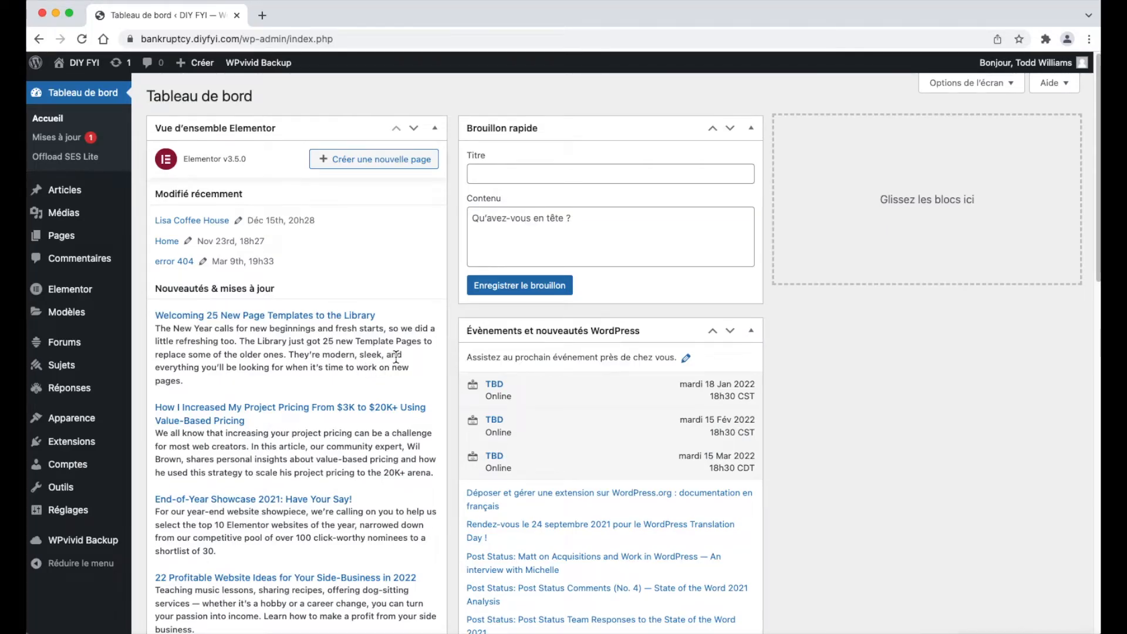
# Open the WordPress page for adding new plugins and dismiss the translation popup.
pyautogui.moveTo(71, 441)
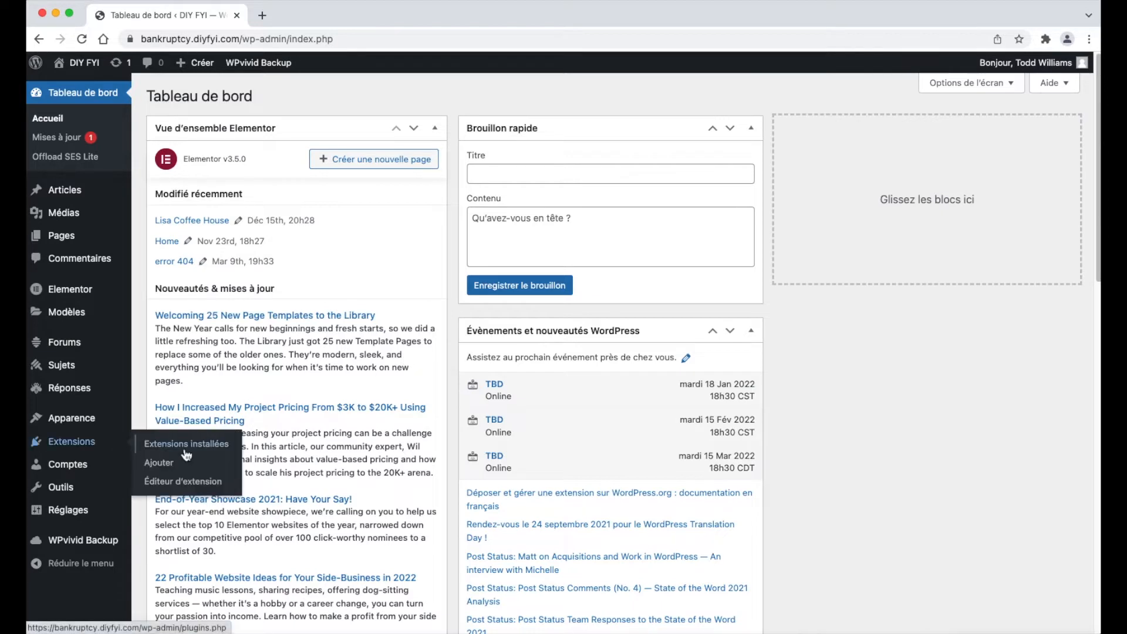
pyautogui.click(231, 471)
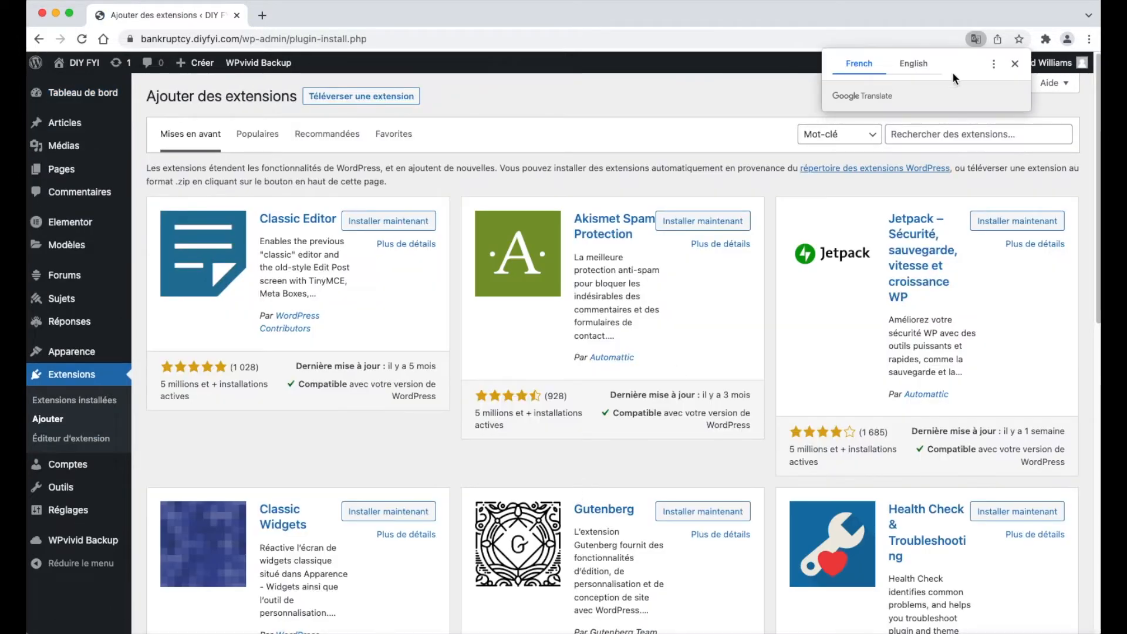
pyautogui.click(1014, 63)
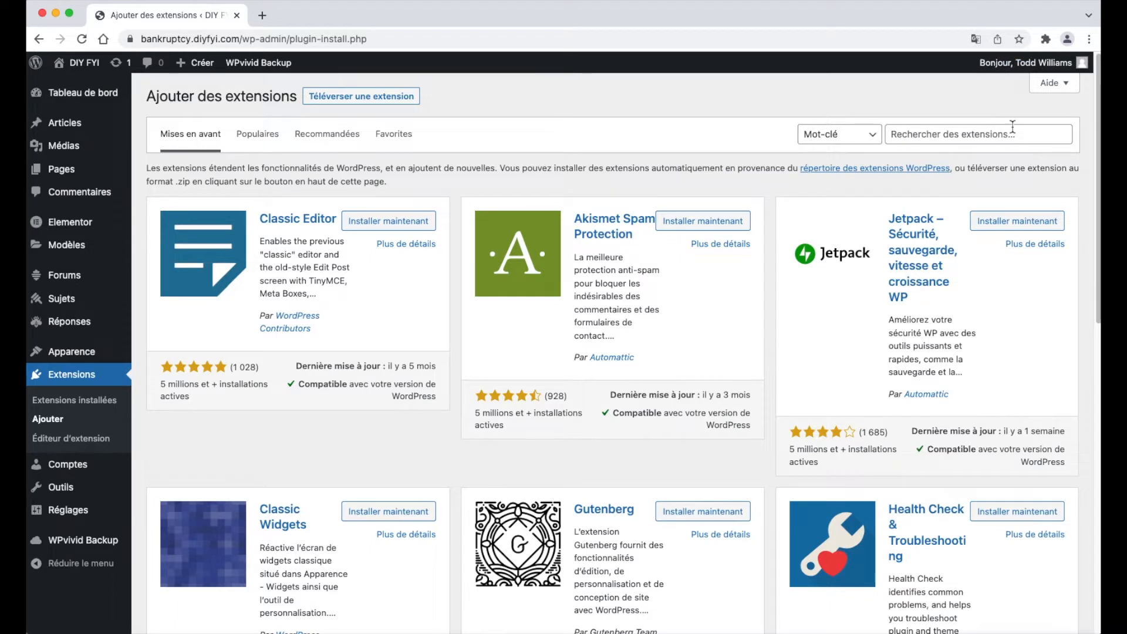
# Find the Paid Memberships Pro plugin by searching for "Paid Membership pro", and install and activate it.
pyautogui.click(988, 135)
pyautogui.rightClick(989, 136)
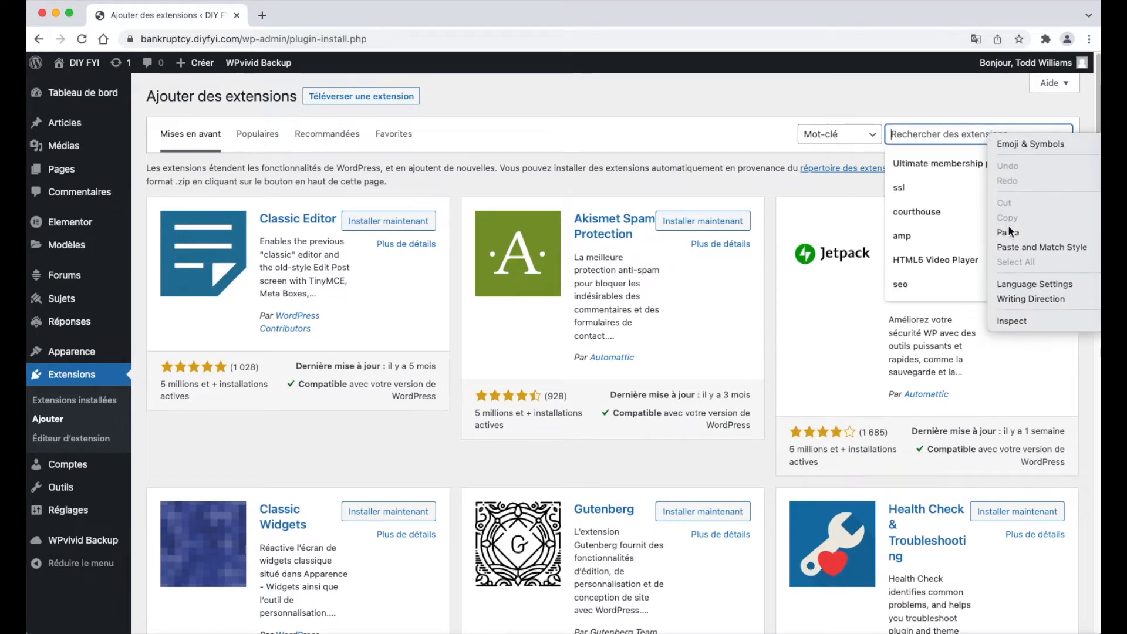
pyautogui.click(963, 258)
pyautogui.click(968, 165)
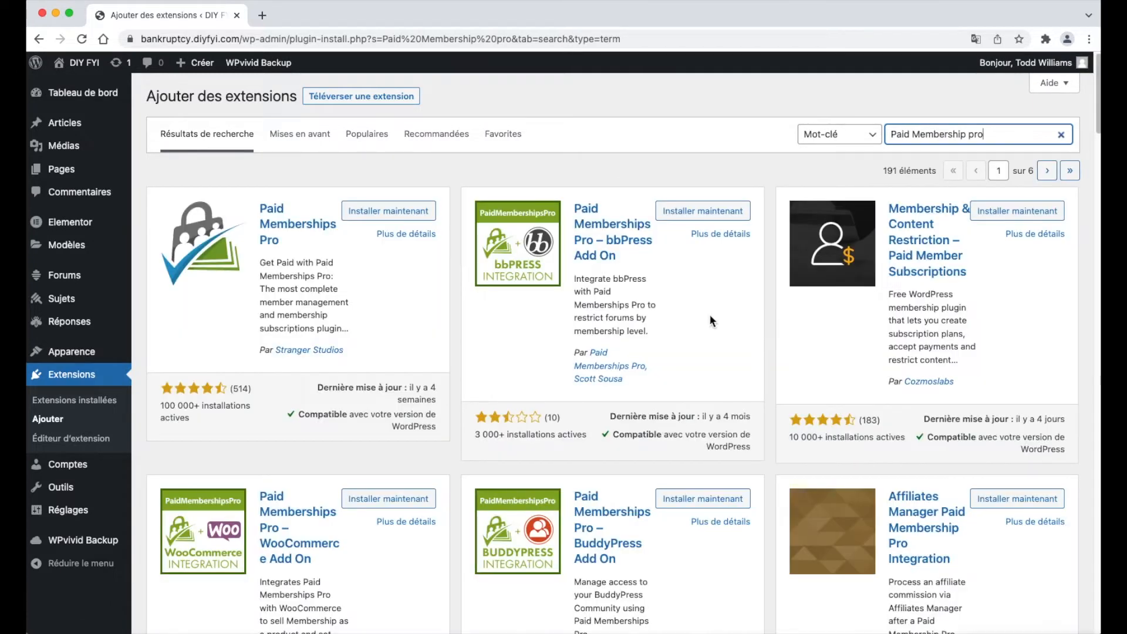
pyautogui.click(422, 220)
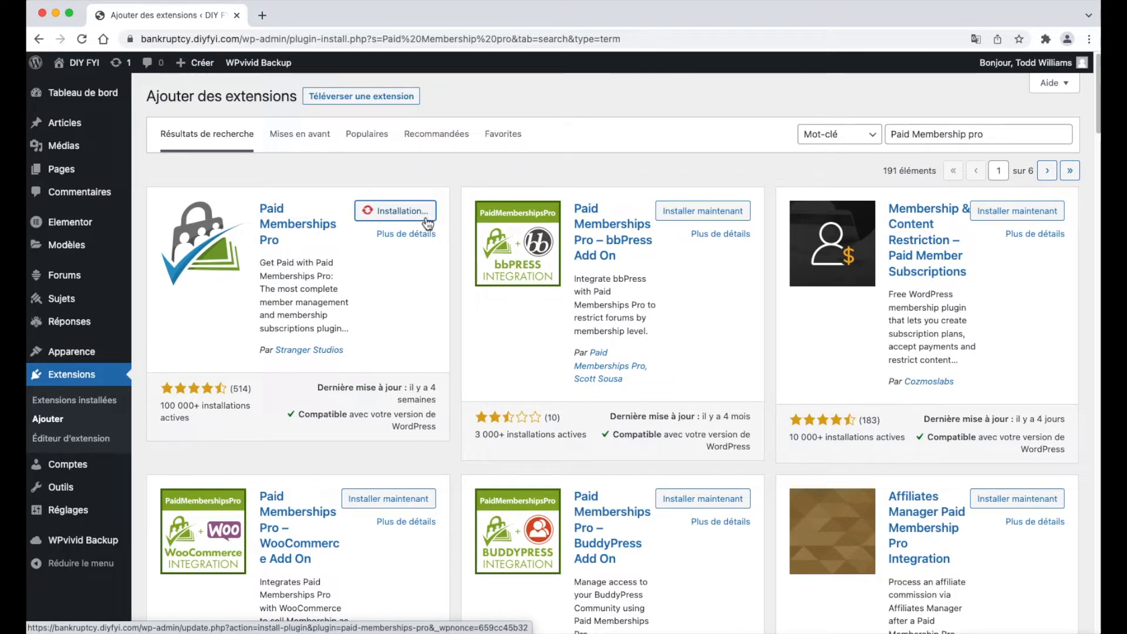
pyautogui.click(431, 217)
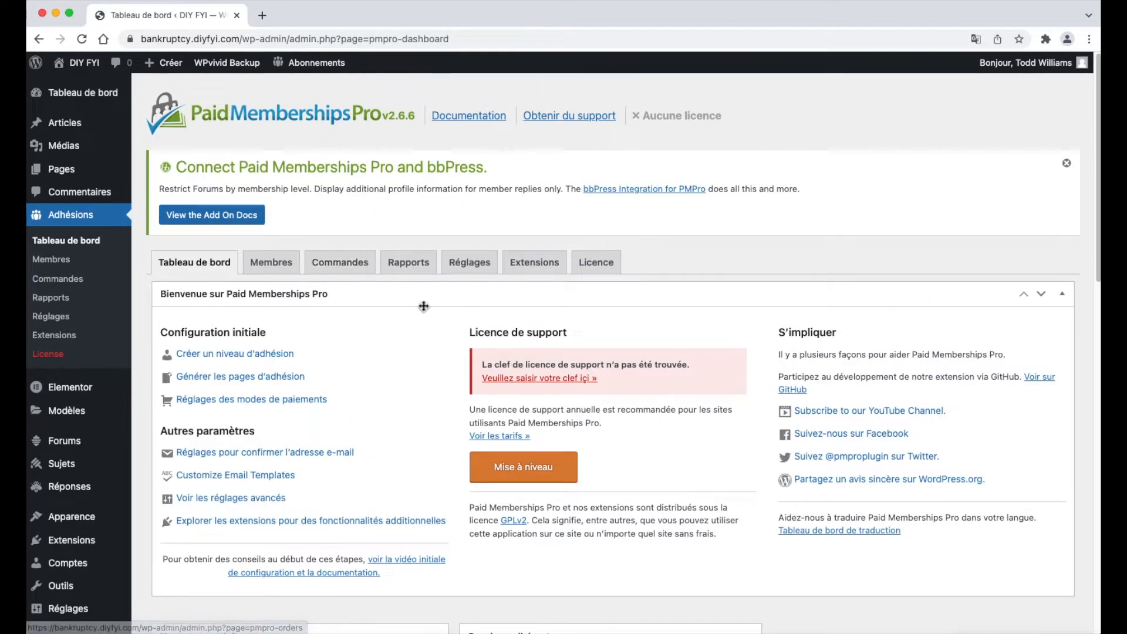
# Examine the Paid Memberships Pro dashboard, including its sales and revenue, membership statistics, and visits, views and logins reports.
pyautogui.click(226, 272)
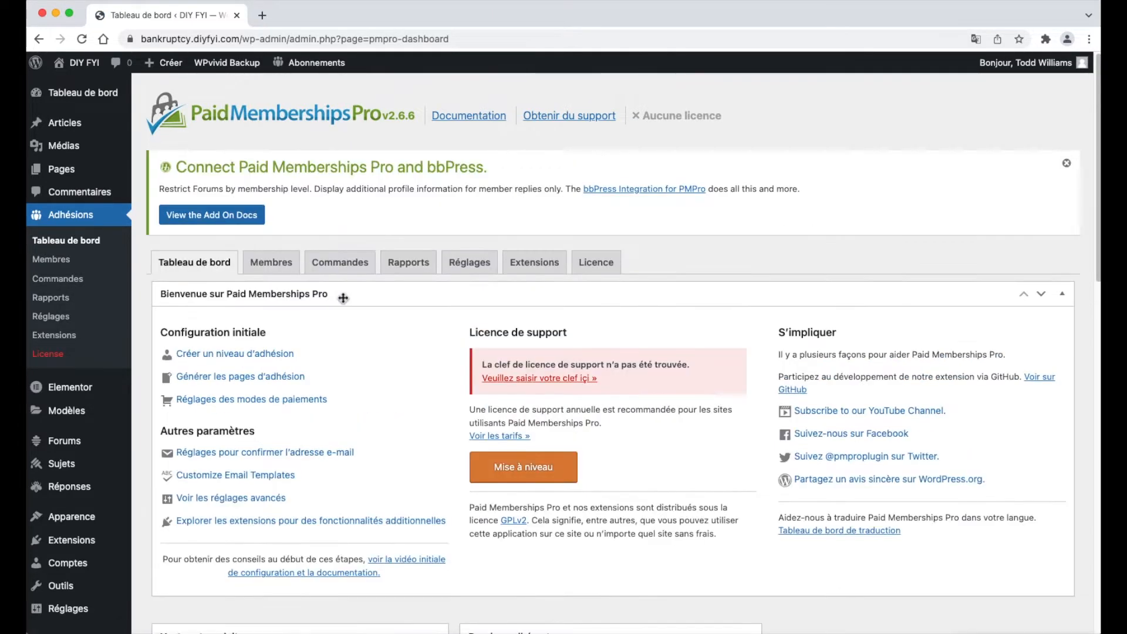
pyautogui.scroll(-8, 358, 298)
pyautogui.scroll(-2, 376, 305)
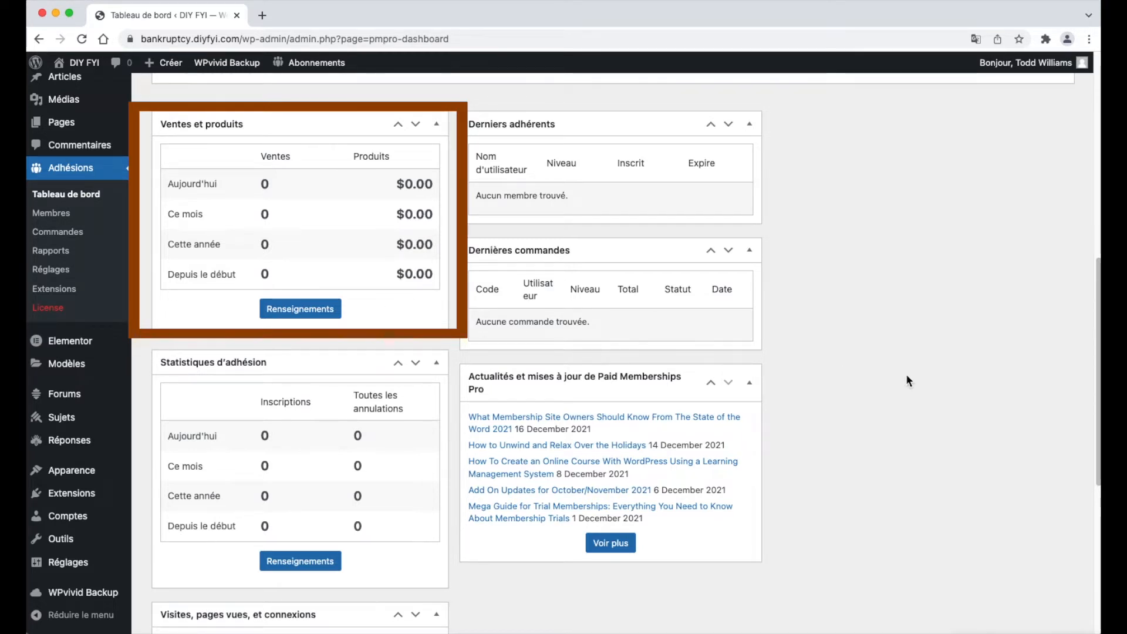
pyautogui.scroll(-1, 898, 379)
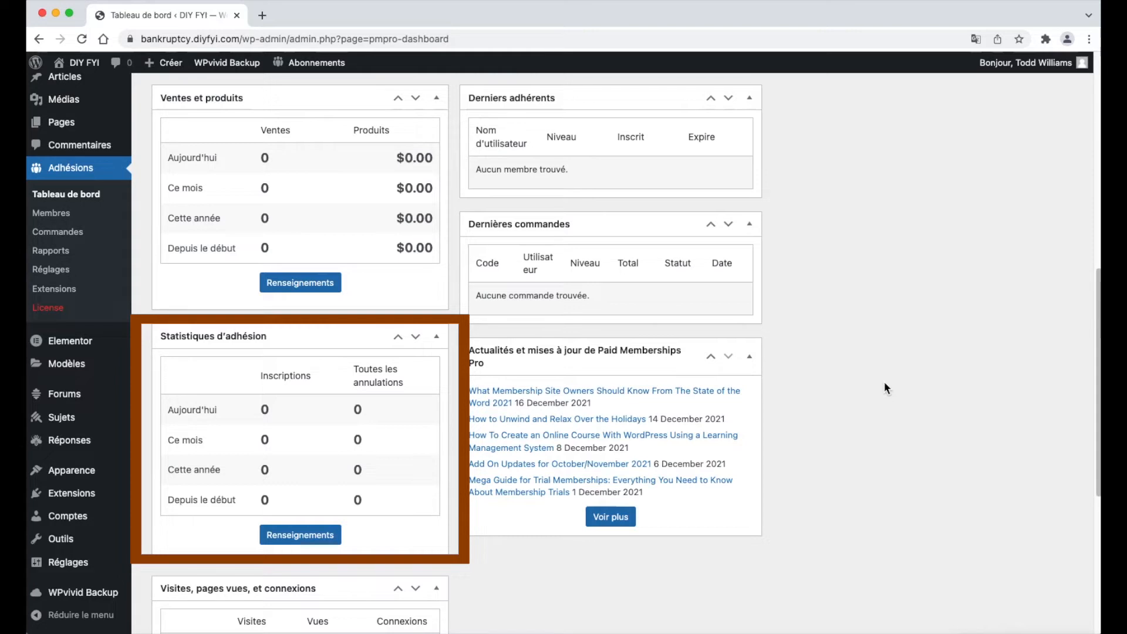
pyautogui.scroll(-5, 885, 387)
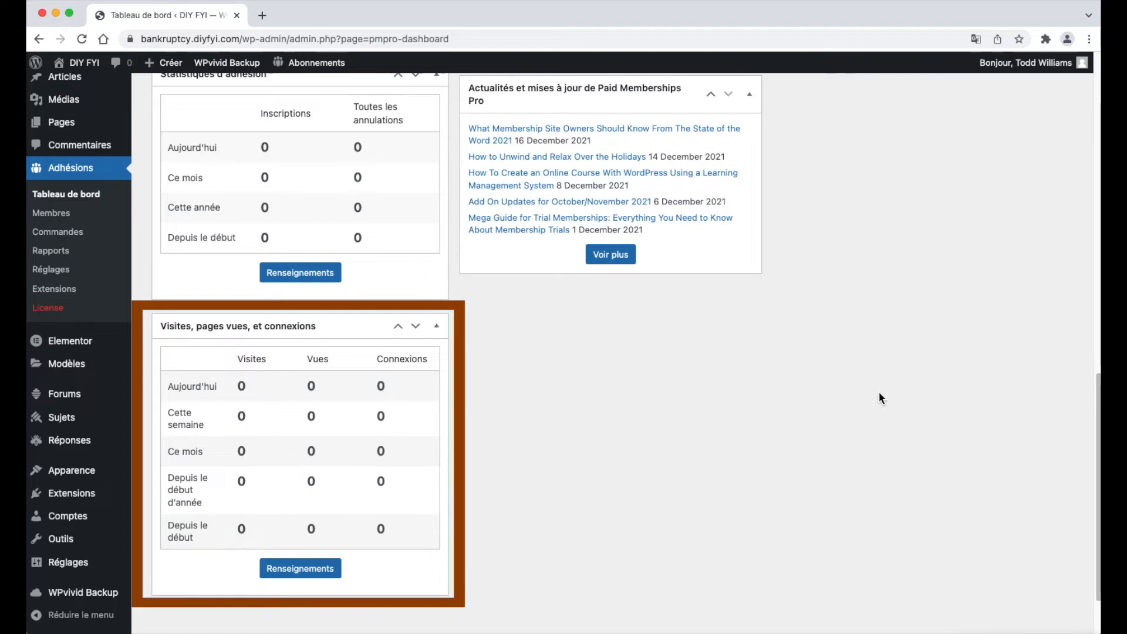
pyautogui.scroll(6, 887, 379)
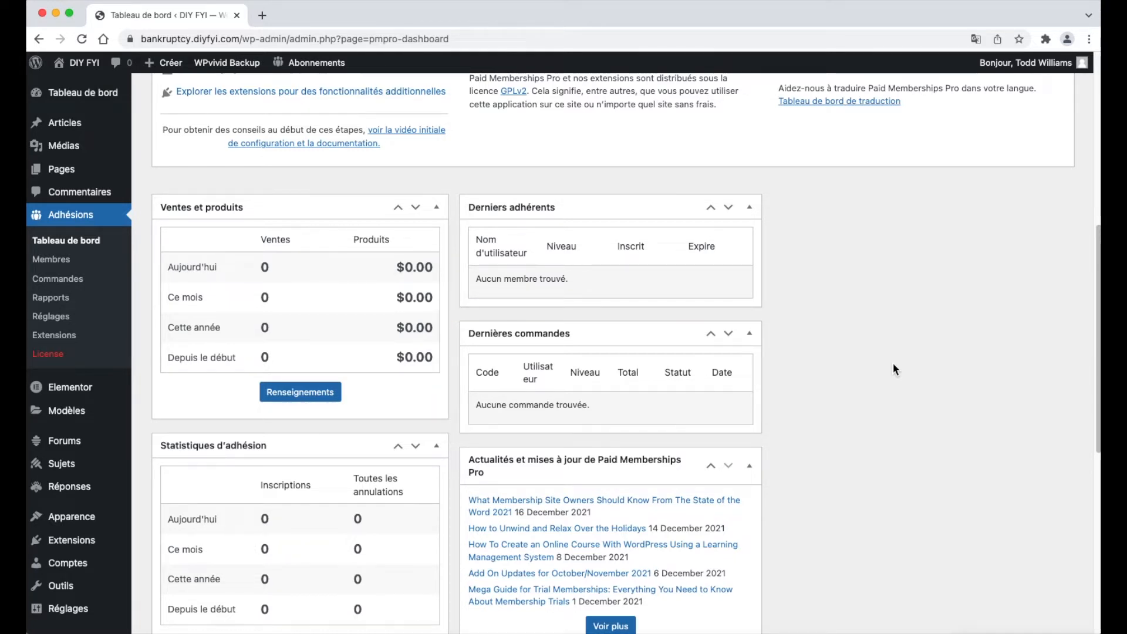
pyautogui.scroll(6, 891, 362)
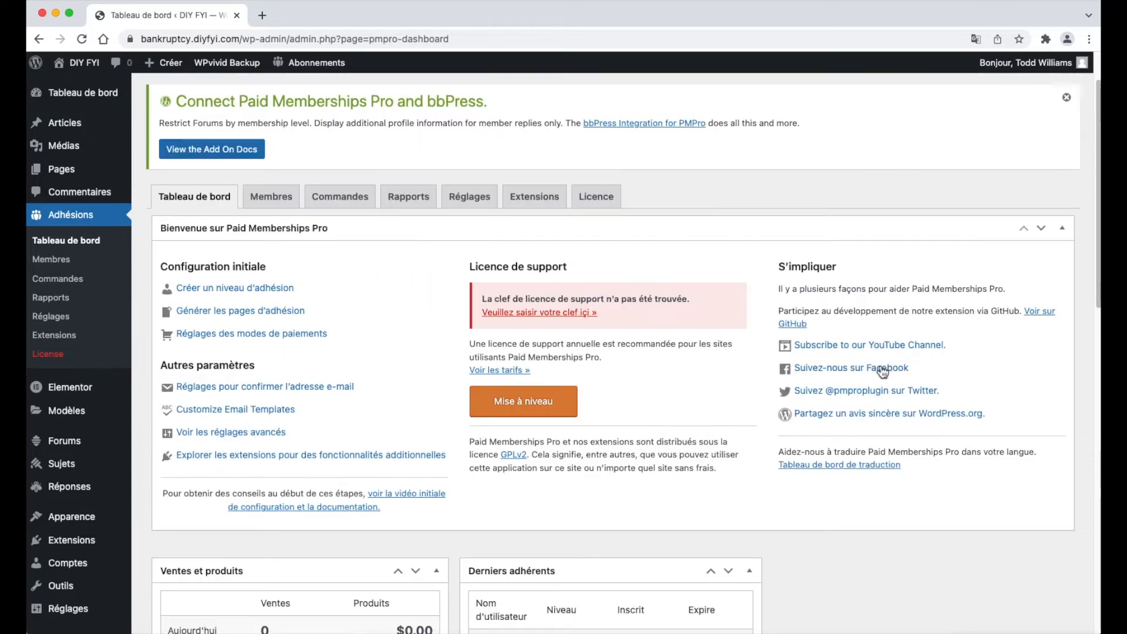
# Review the plugin's members list, orders and reports pages.
pyautogui.click(288, 206)
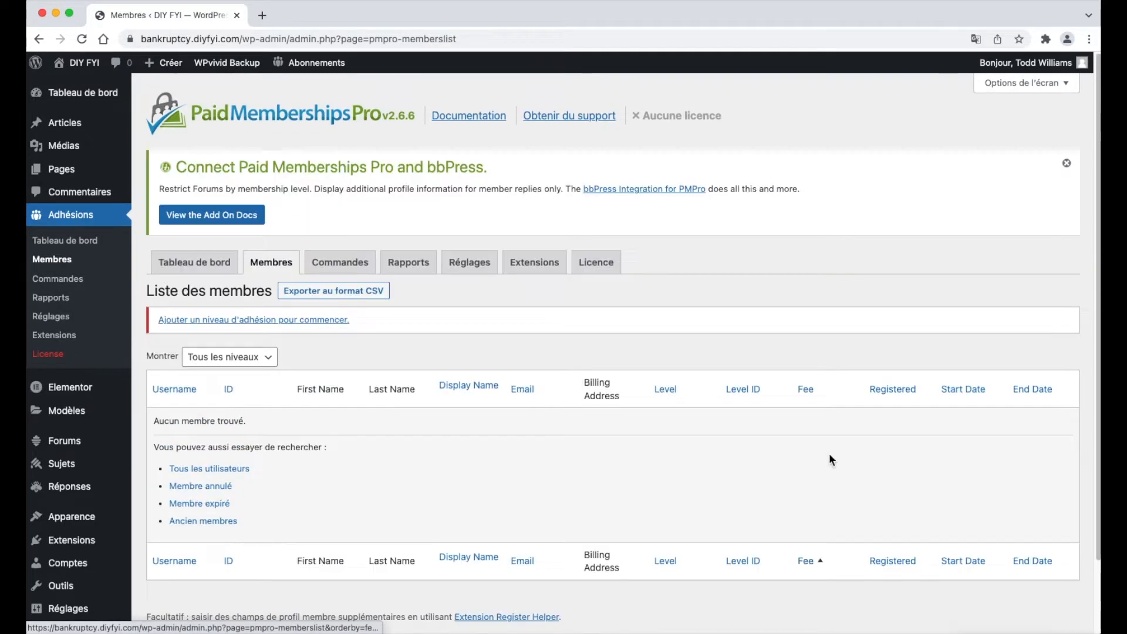
pyautogui.scroll(-3, 837, 459)
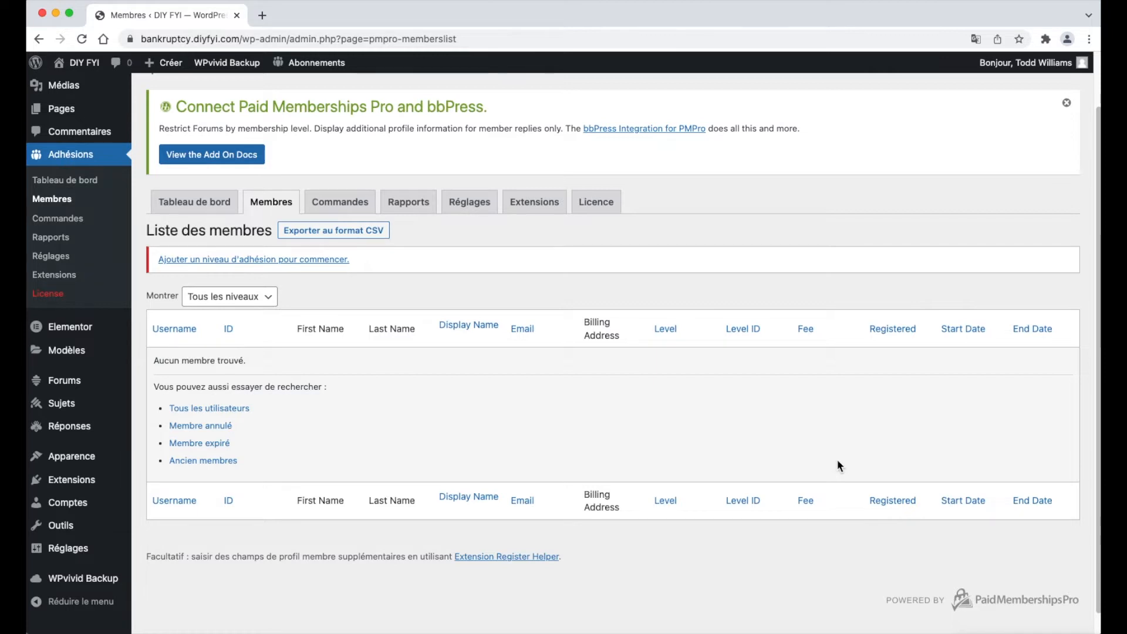
pyautogui.click(376, 207)
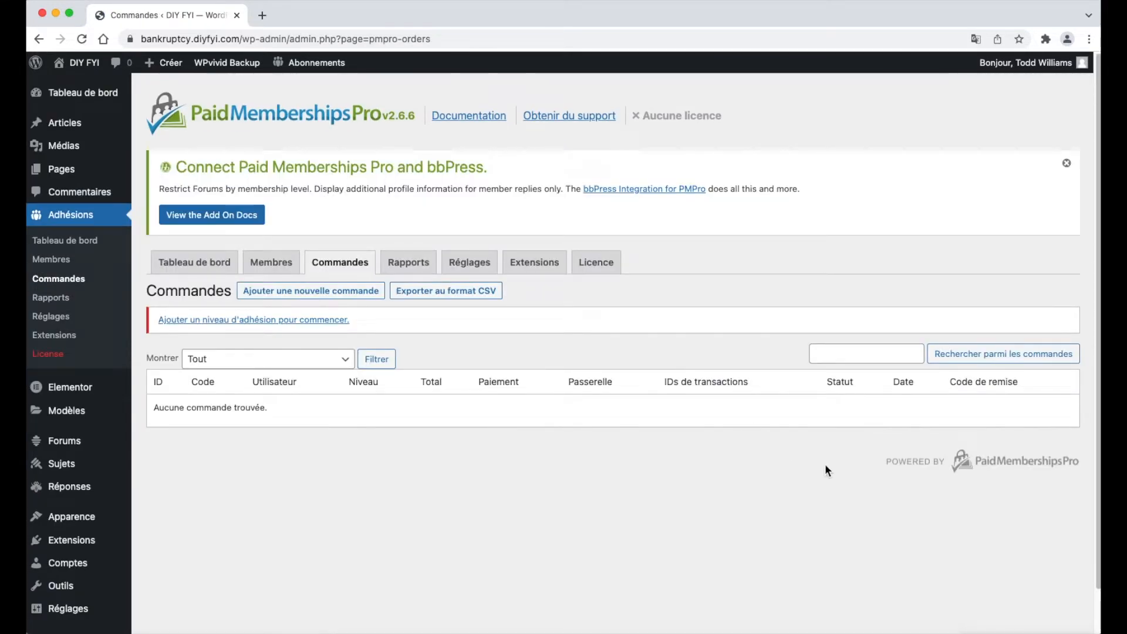
pyautogui.scroll(-1, 825, 470)
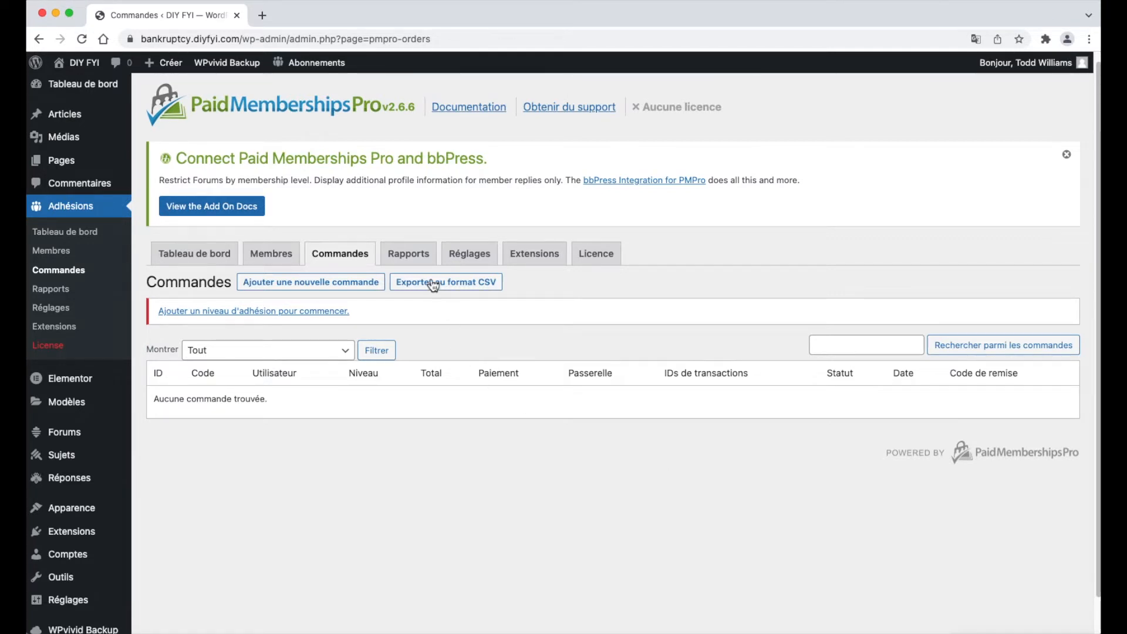
pyautogui.click(419, 263)
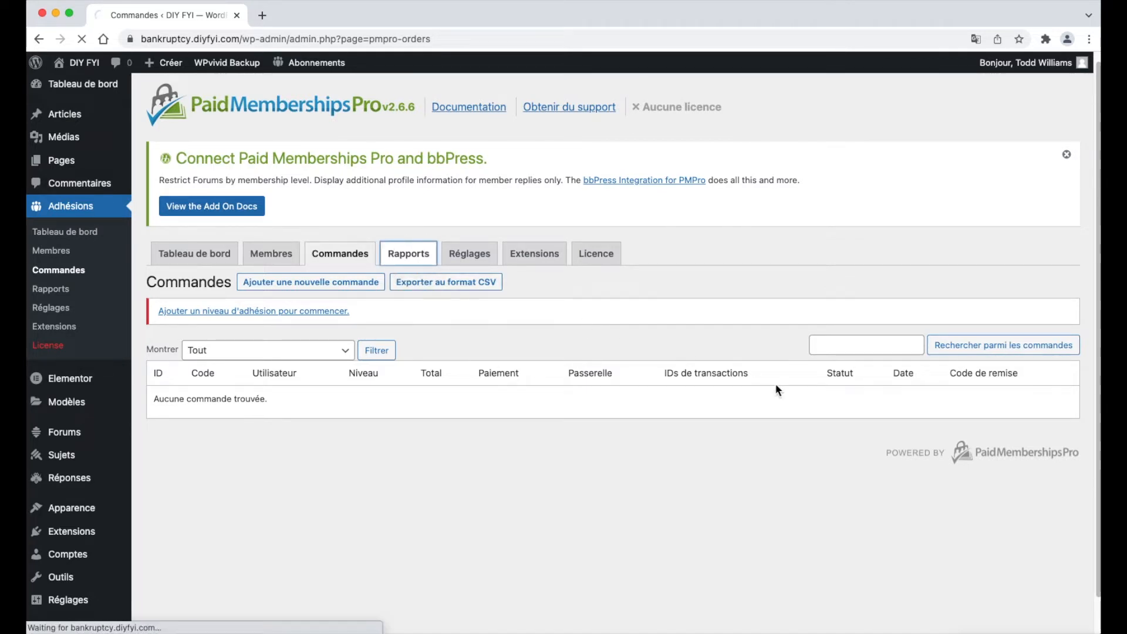
pyautogui.scroll(-3, 844, 445)
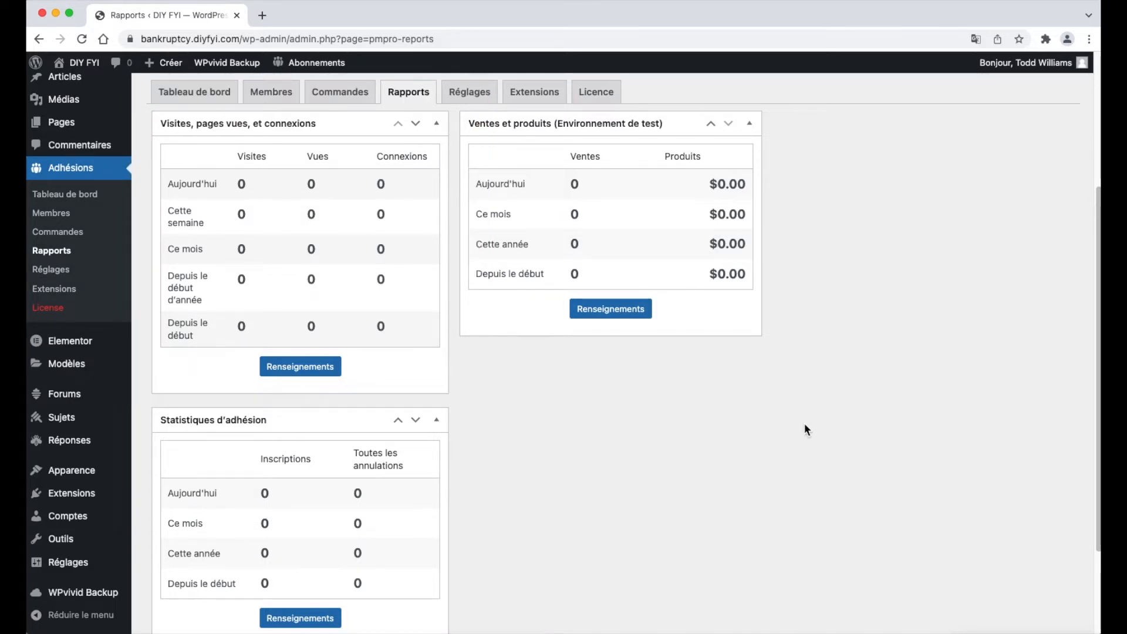
# Create a new membership level in the plugin's settings and name it "Membre d'or".
pyautogui.click(483, 93)
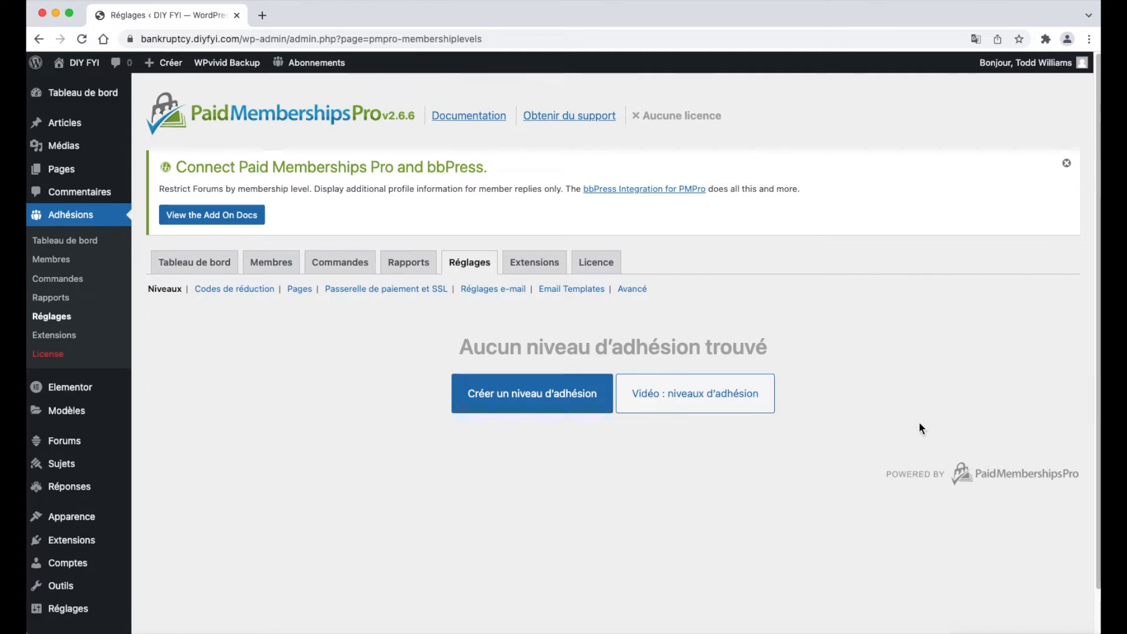
pyautogui.click(601, 411)
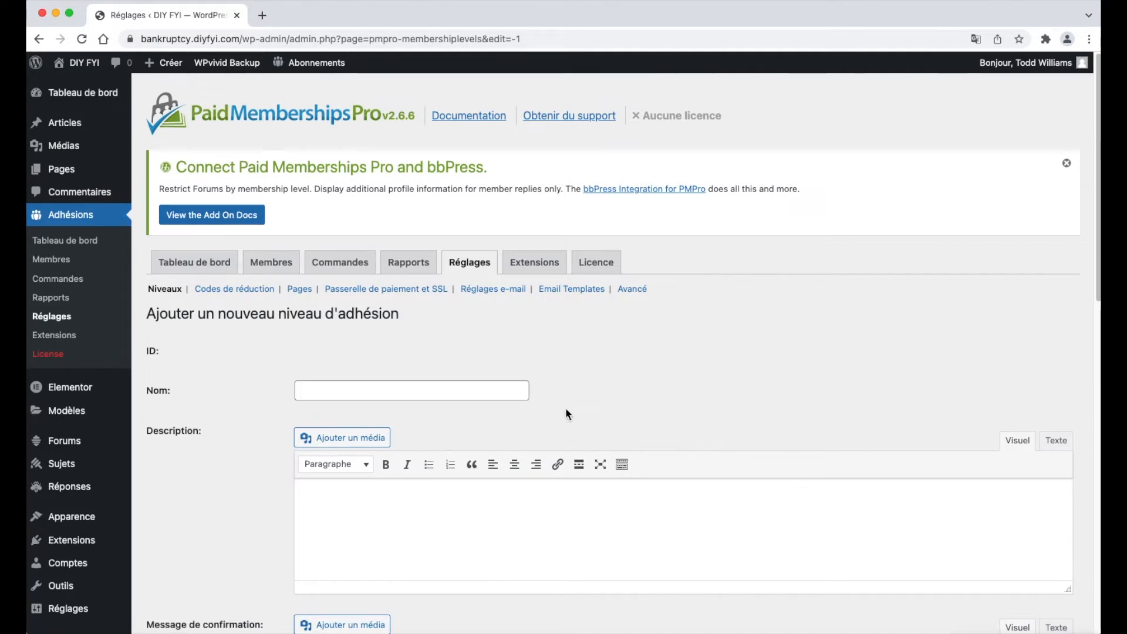
pyautogui.rightClick(493, 390)
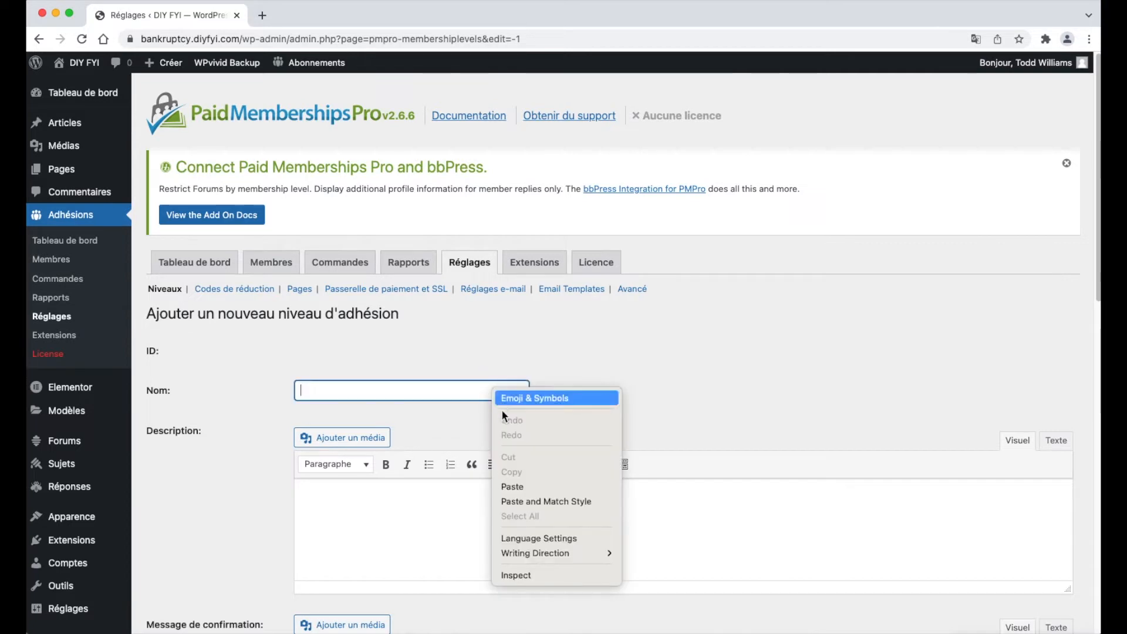
pyautogui.click(528, 487)
pyautogui.click(652, 425)
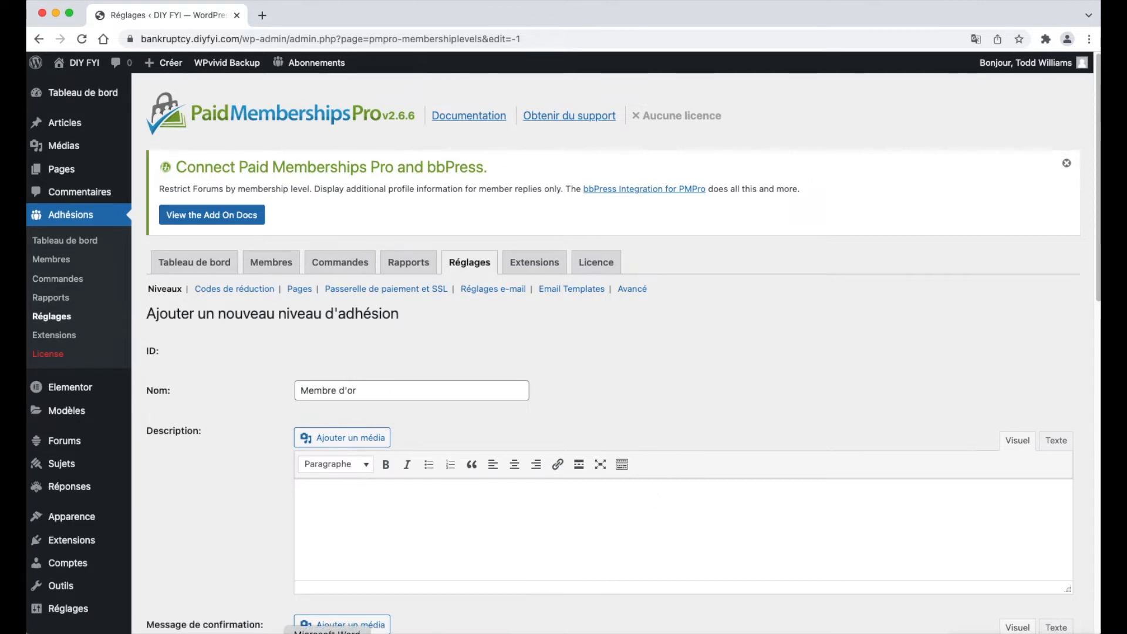
# Fill in the level's description with "Les membres Gold paient 20 $ par mois.".
pyautogui.click(445, 502)
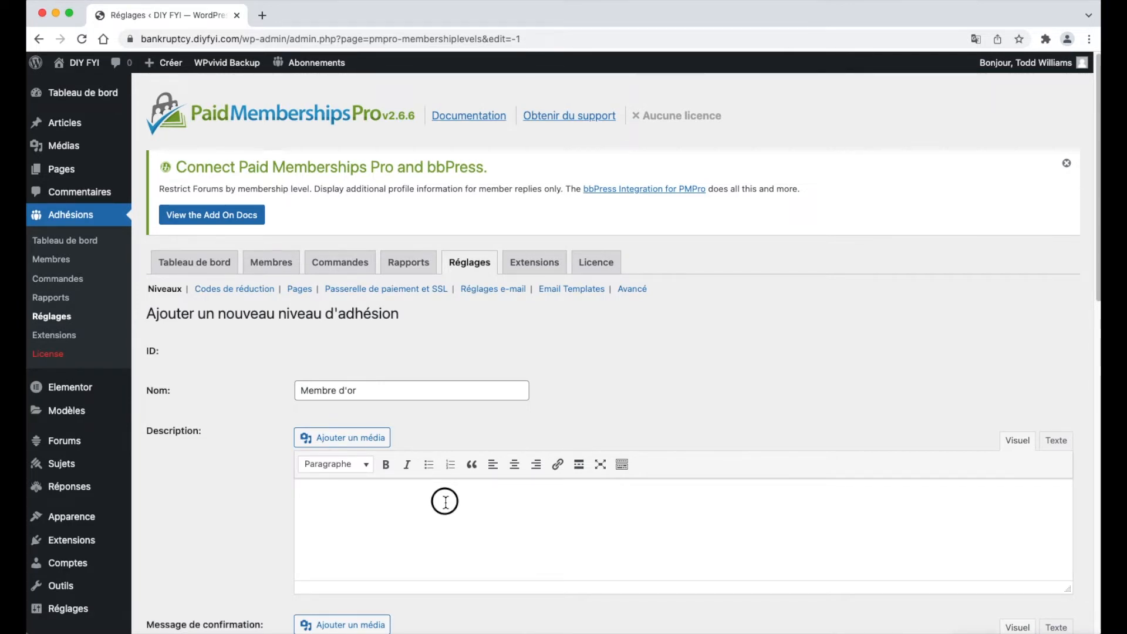
pyautogui.rightClick(375, 501)
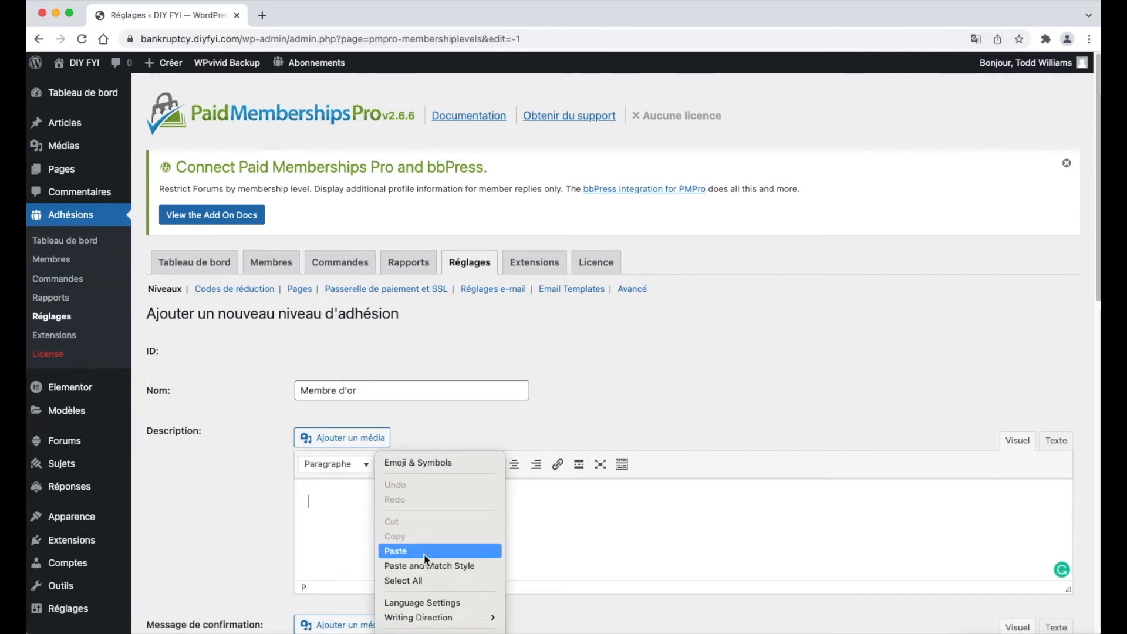
pyautogui.click(427, 552)
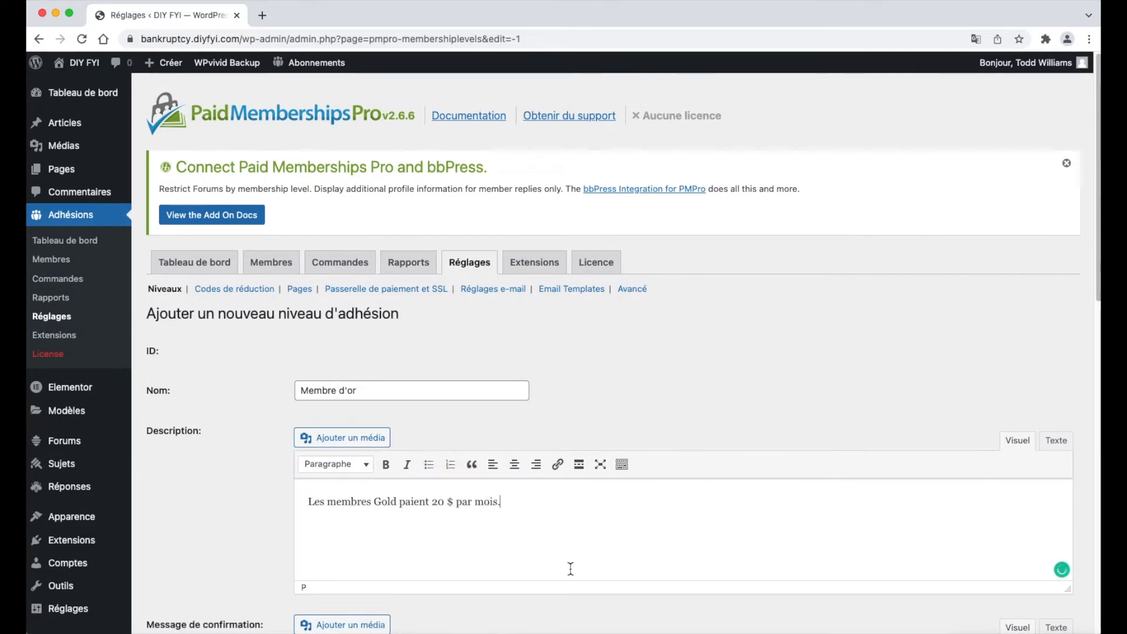
# Enter the confirmation message "Bienvenue sur mon site web." and include it in the membership confirmation e-mail.
pyautogui.scroll(-2, 572, 568)
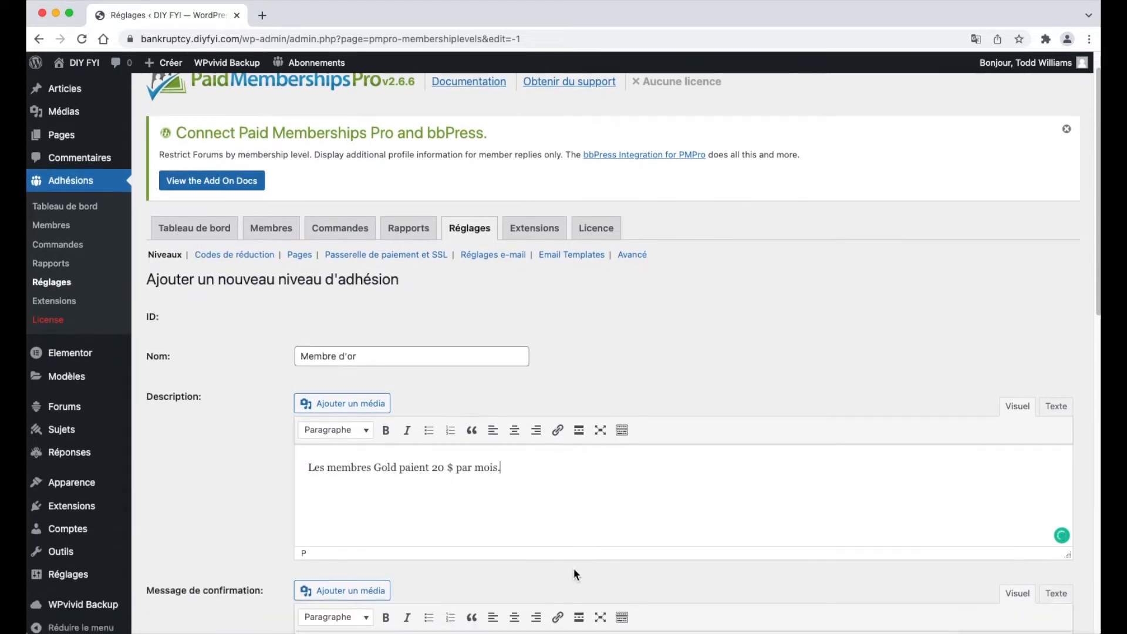
pyautogui.scroll(-5, 573, 568)
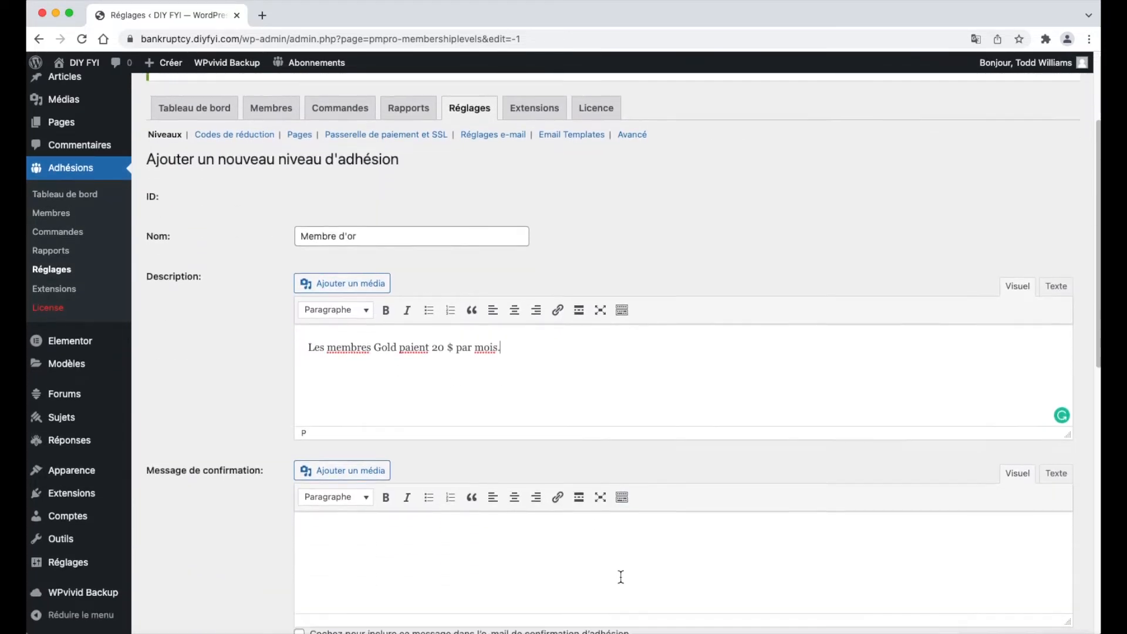
pyautogui.scroll(-3, 620, 577)
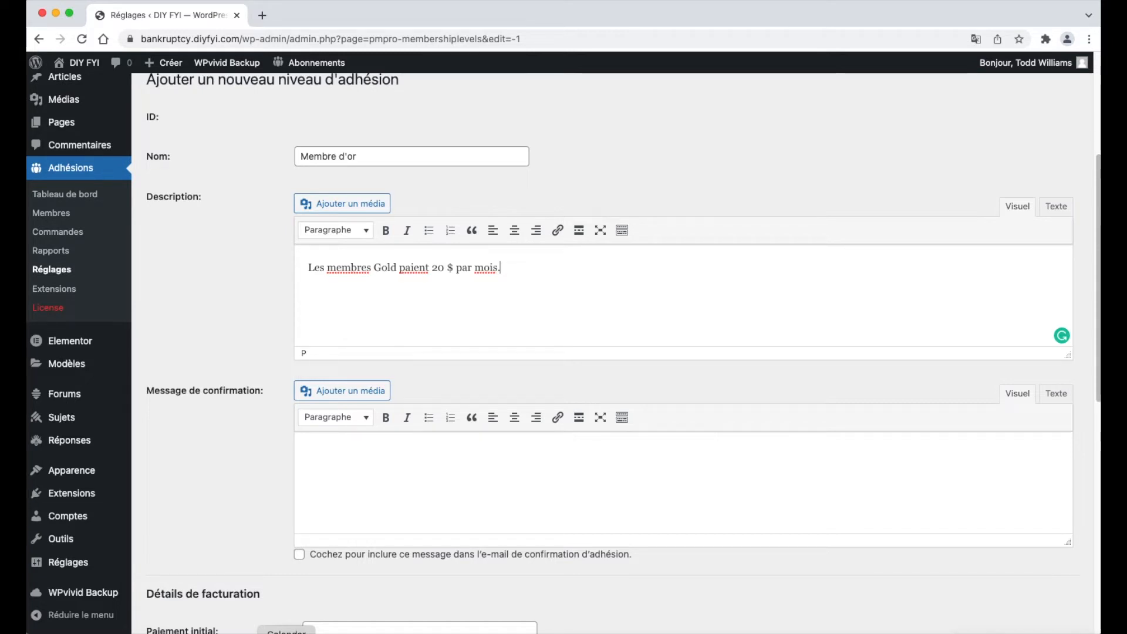
pyautogui.rightClick(352, 452)
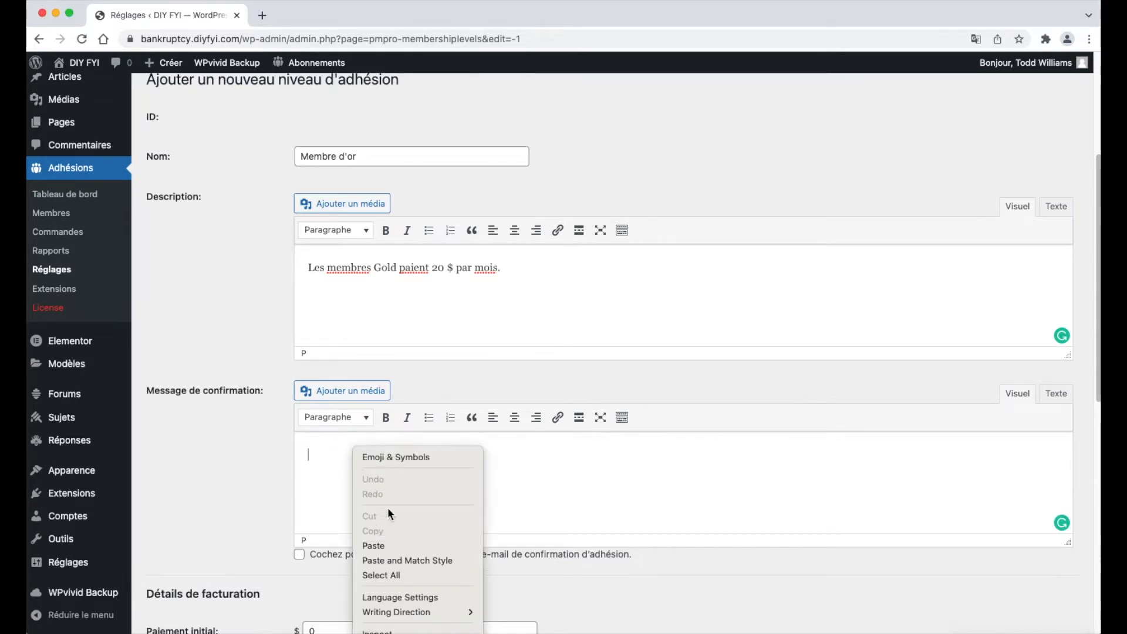
pyautogui.click(392, 546)
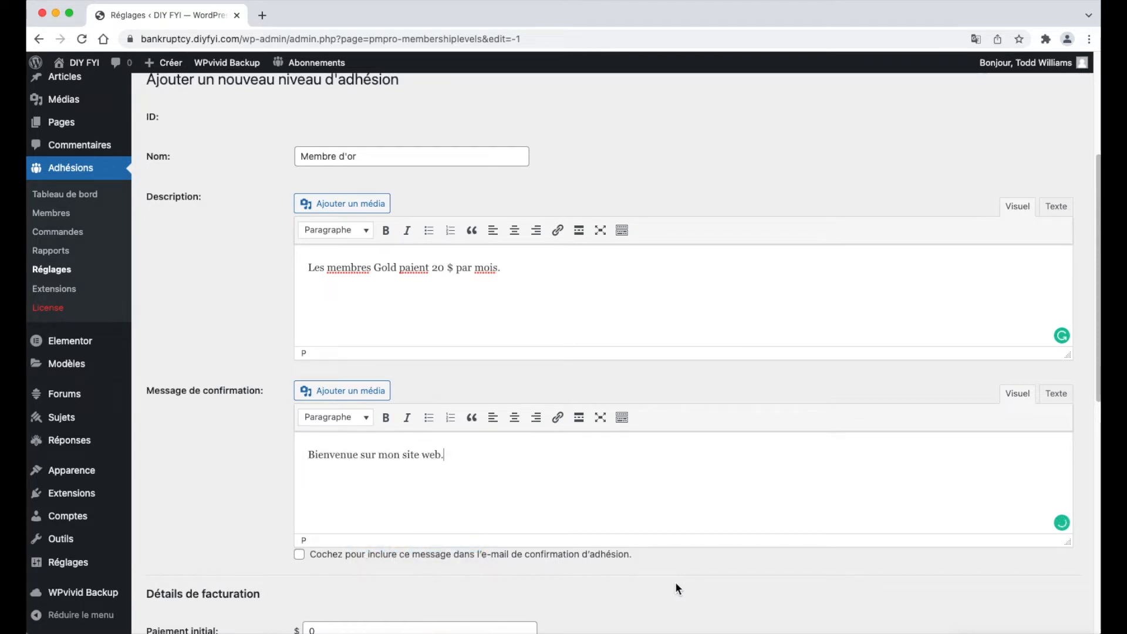
pyautogui.scroll(-3, 676, 584)
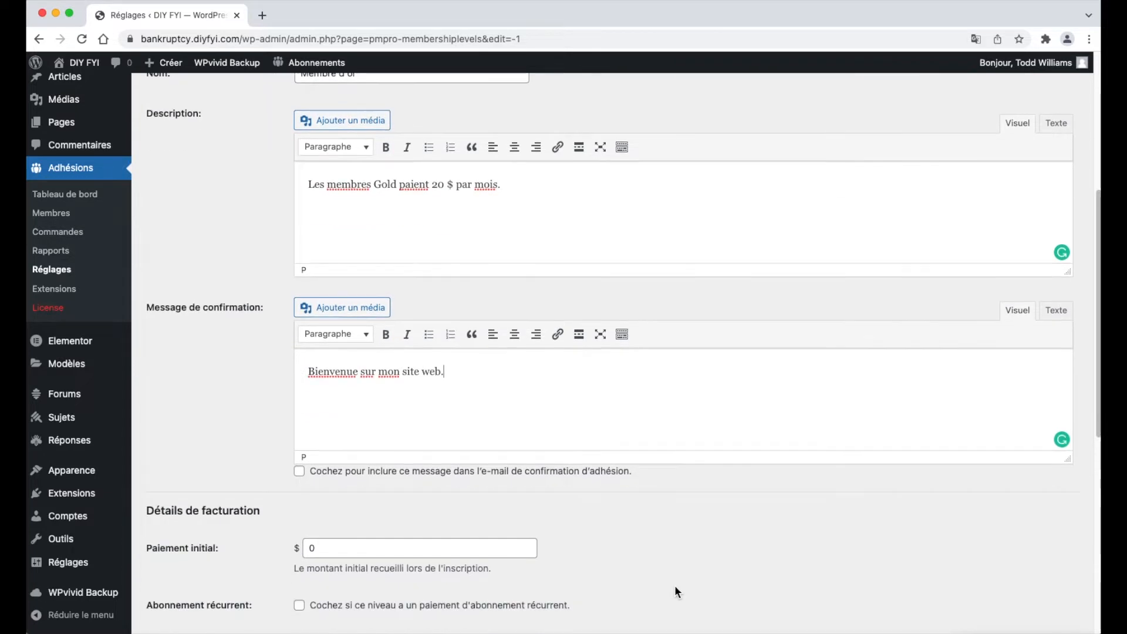
pyautogui.scroll(-1, 674, 586)
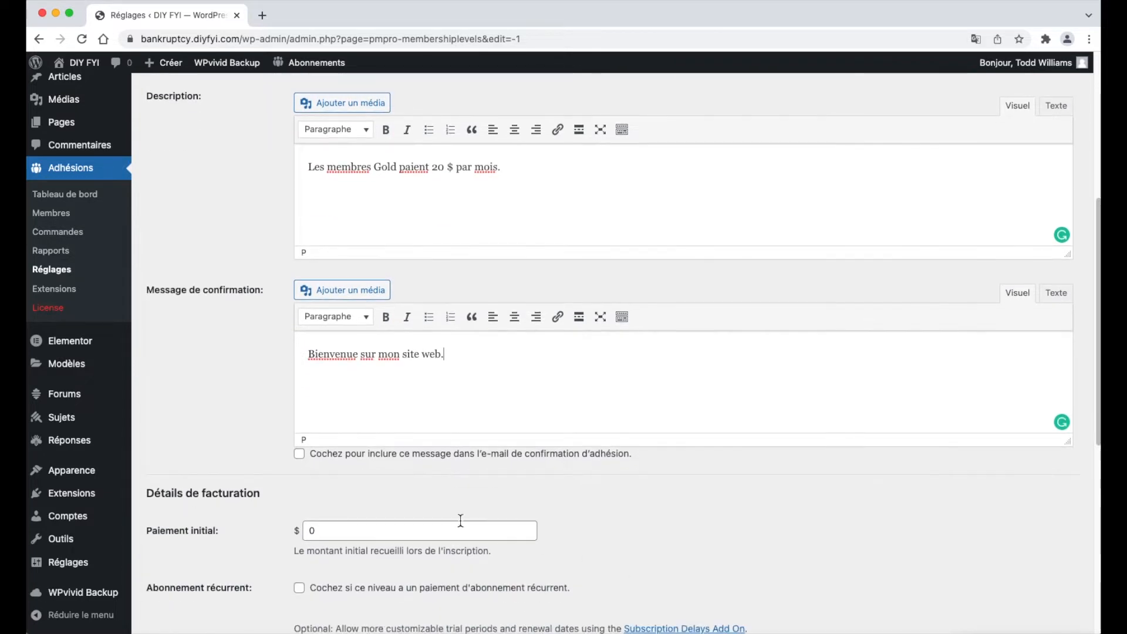
pyautogui.click(303, 458)
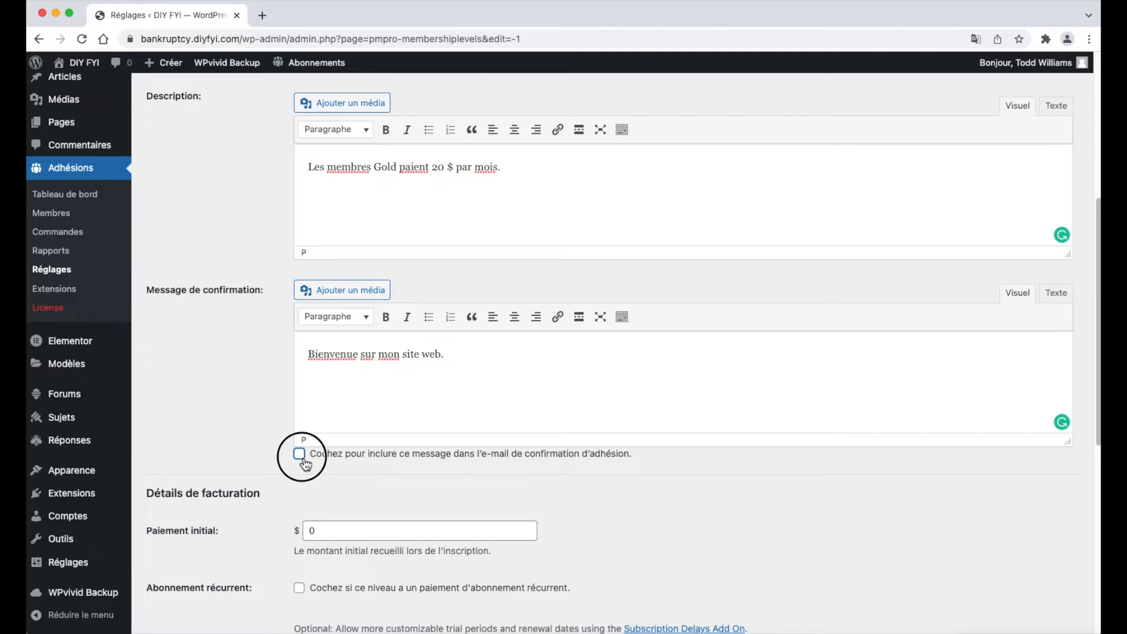
pyautogui.click(302, 457)
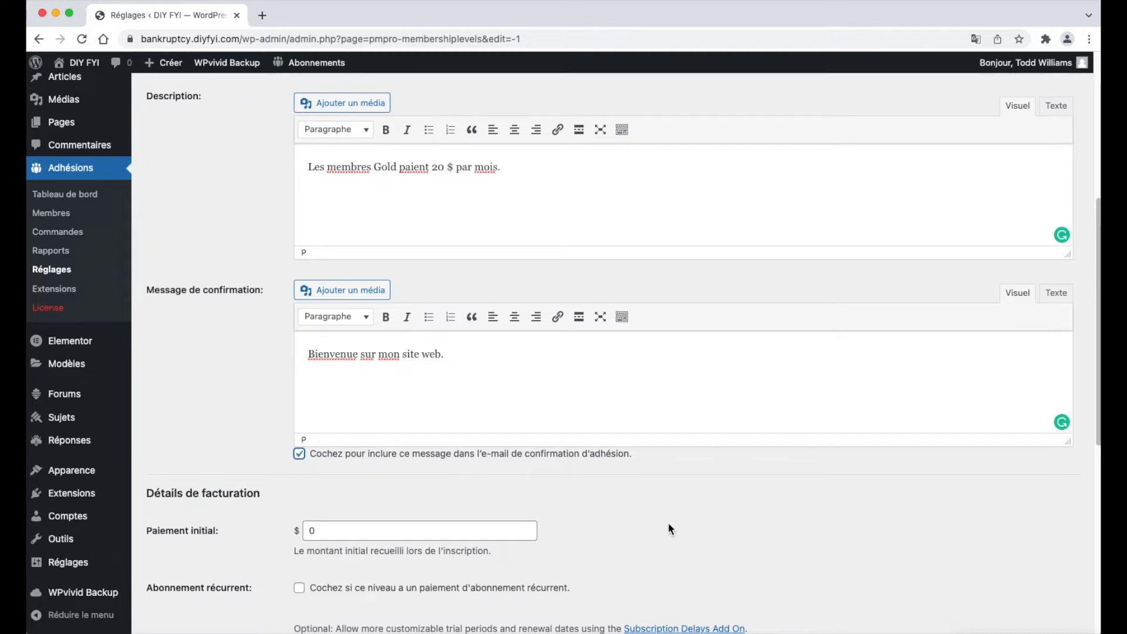
# Set the level's initial payment to $20 in the billing details.
pyautogui.scroll(-1, 666, 526)
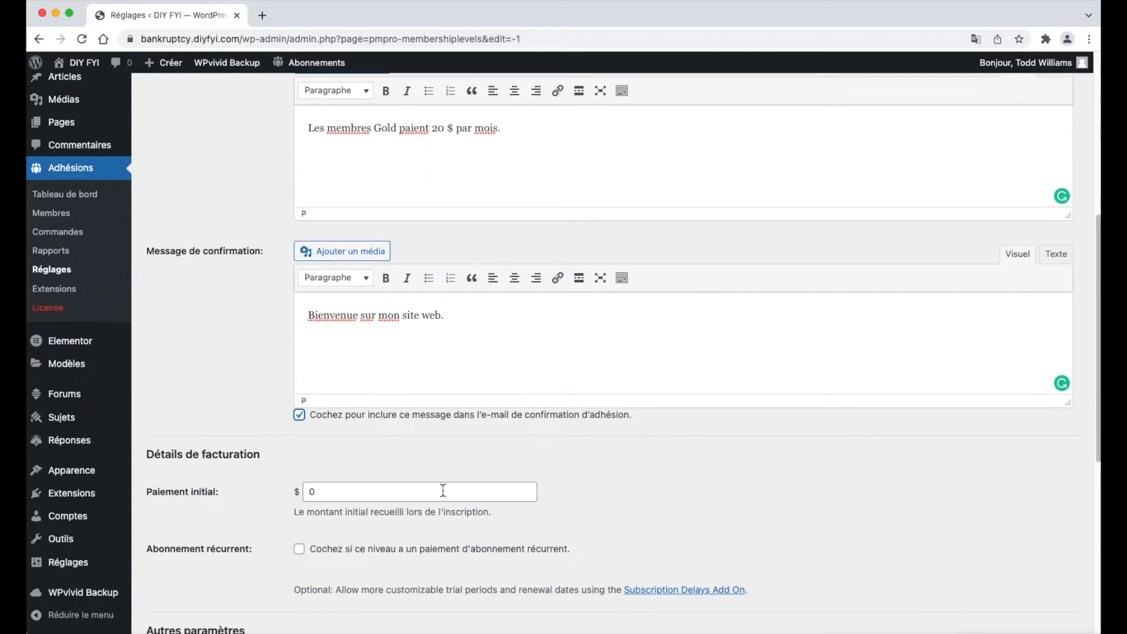
pyautogui.moveTo(319, 493); pyautogui.dragTo(300, 494)
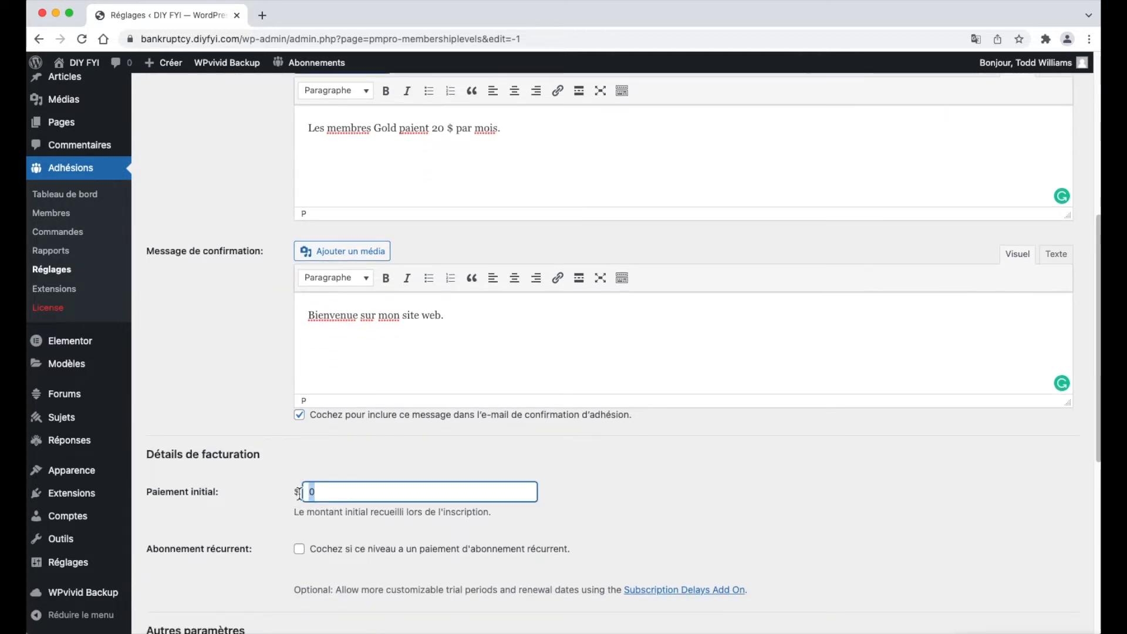
pyautogui.write('20')
# Enable the recurring subscription for the level and bill $20 per 1 month (Mois).
pyautogui.scroll(-5, 591, 528)
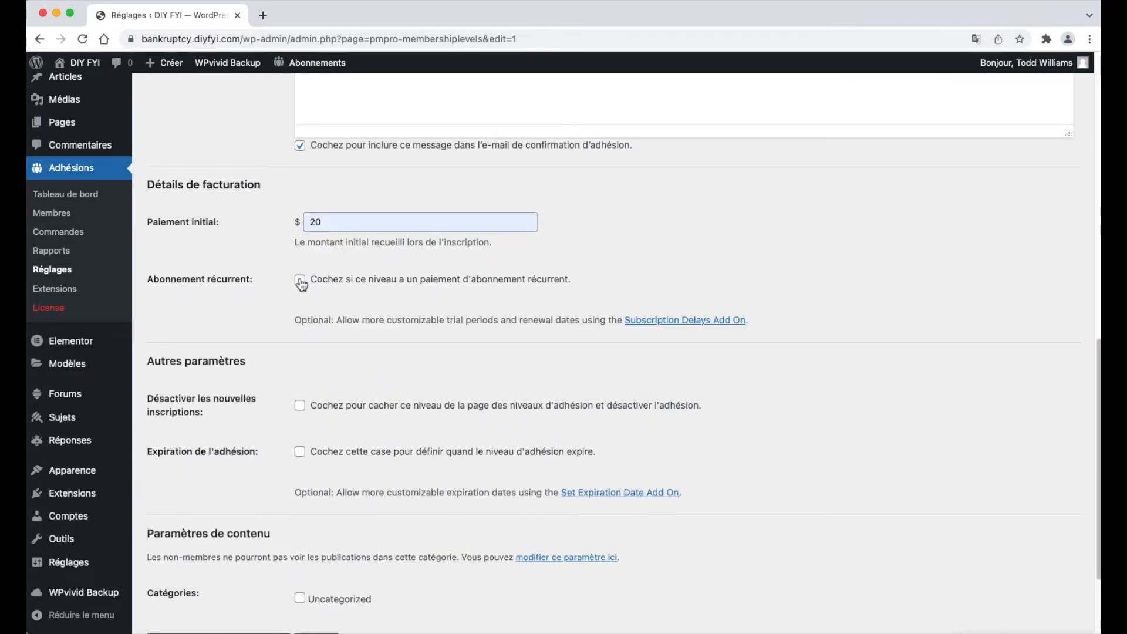
pyautogui.click(302, 285)
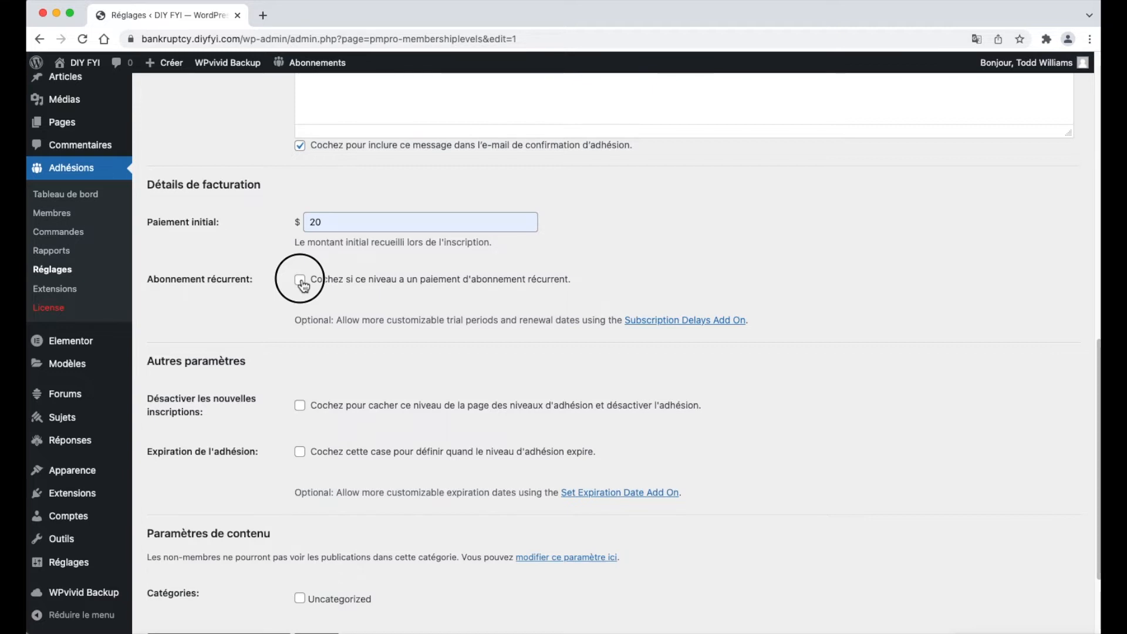
pyautogui.click(301, 281)
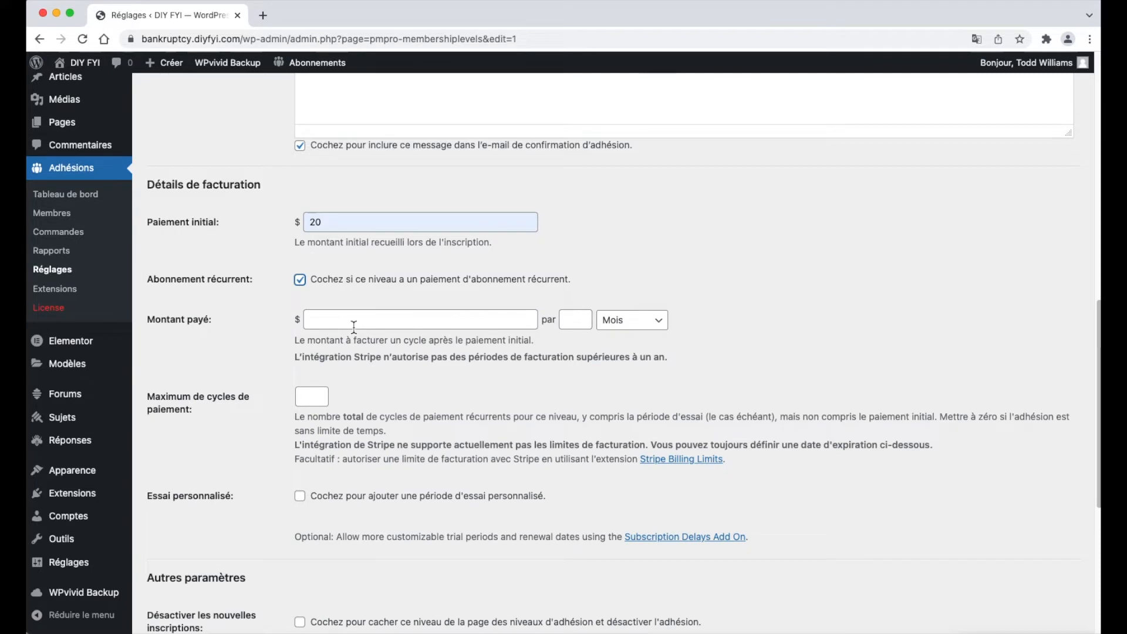
pyautogui.click(348, 322)
pyautogui.click(344, 346)
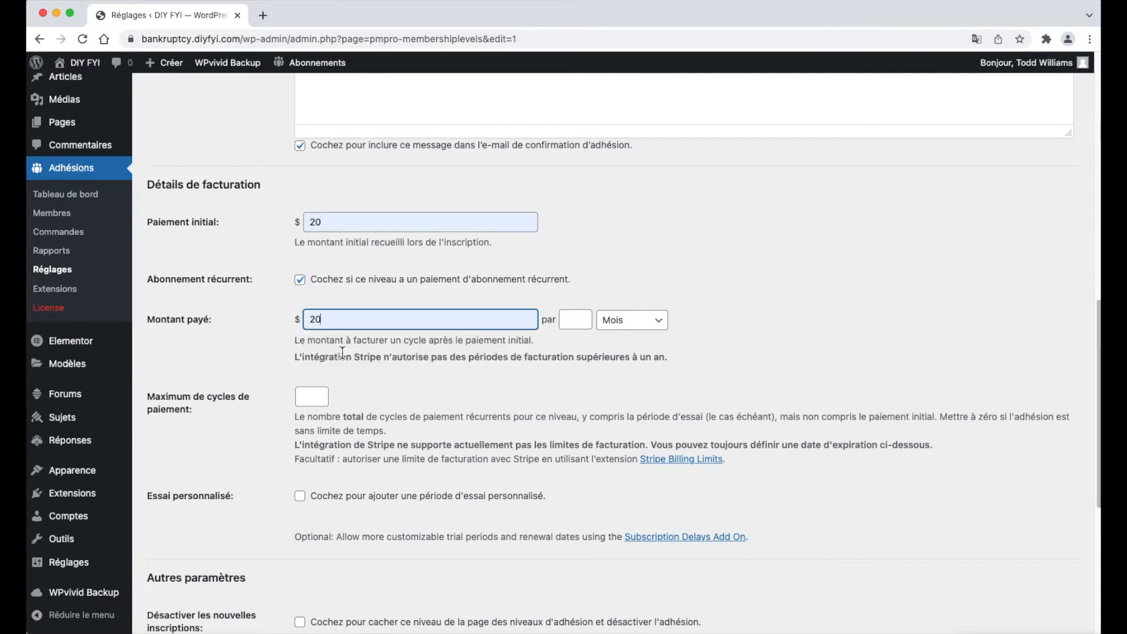
pyautogui.click(573, 320)
pyautogui.write('1')
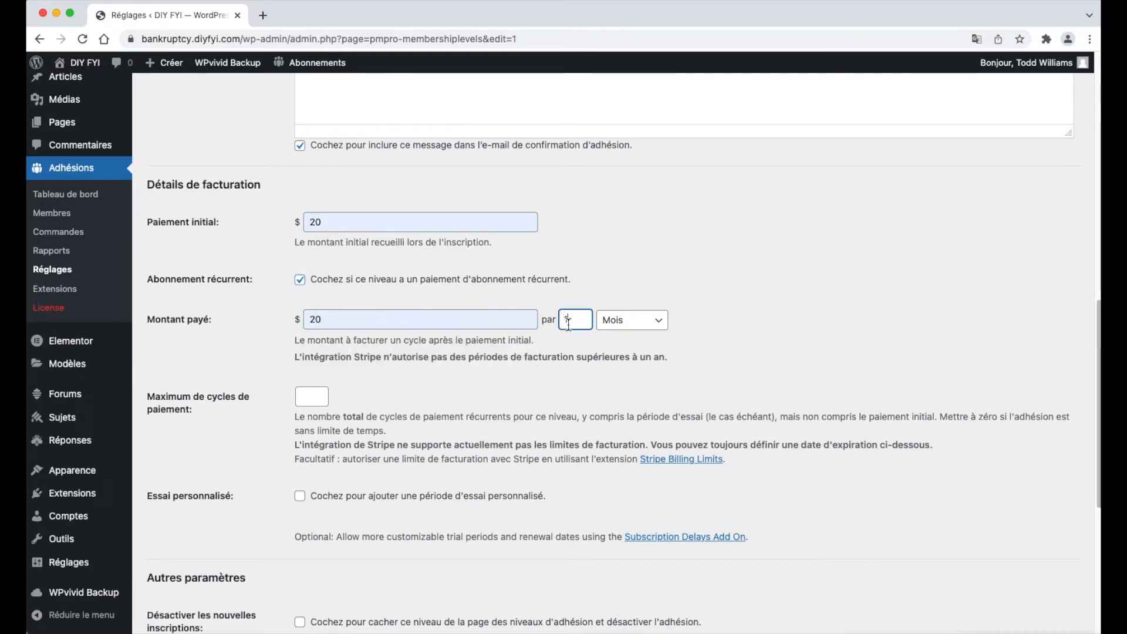
pyautogui.click(586, 360)
# Limit the recurring subscription to a maximum of 12 payment cycles.
pyautogui.click(324, 402)
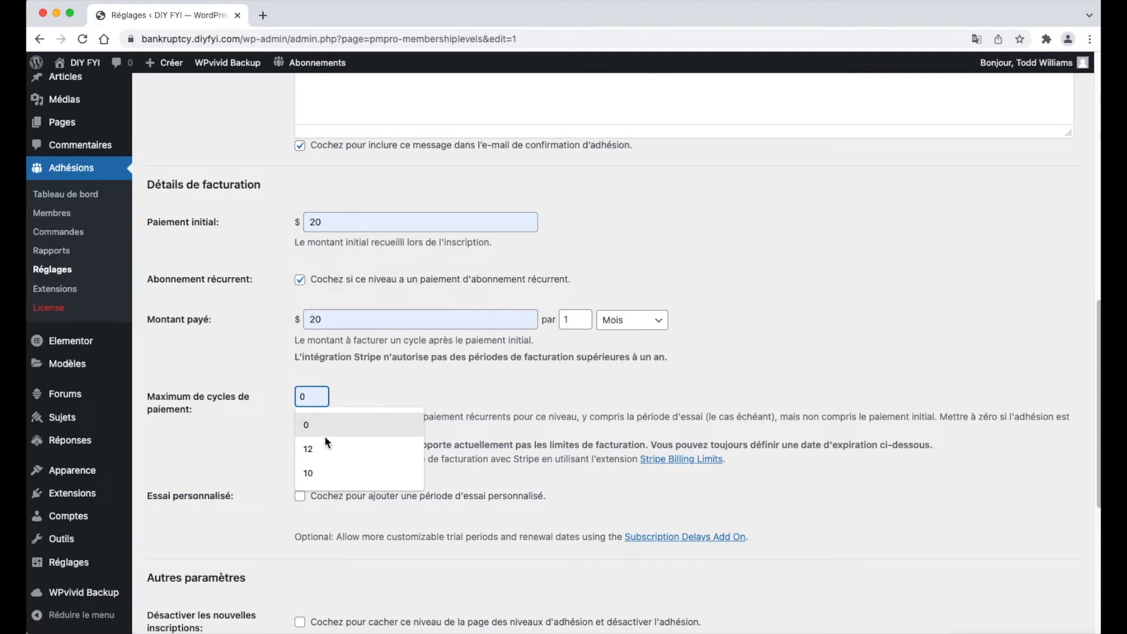
pyautogui.click(315, 449)
pyautogui.click(446, 471)
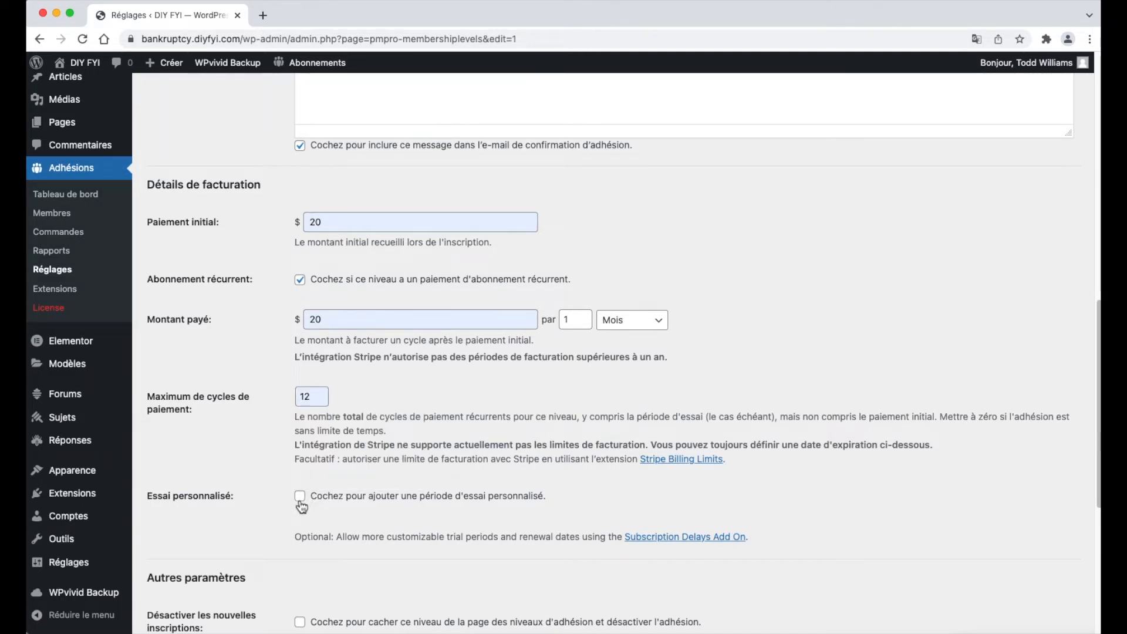
# Add a custom trial period costing $5 for the first 2 subscription payments.
pyautogui.click(300, 500)
pyautogui.click(300, 499)
pyautogui.scroll(-1, 448, 514)
pyautogui.scroll(-3, 447, 514)
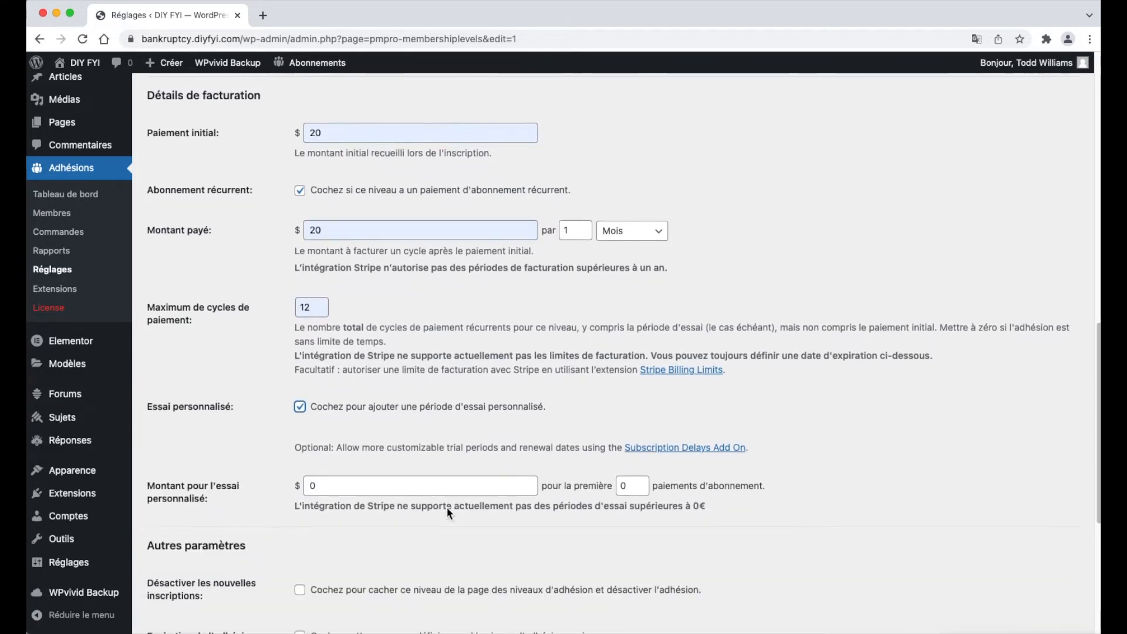
pyautogui.moveTo(323, 442); pyautogui.dragTo(292, 444)
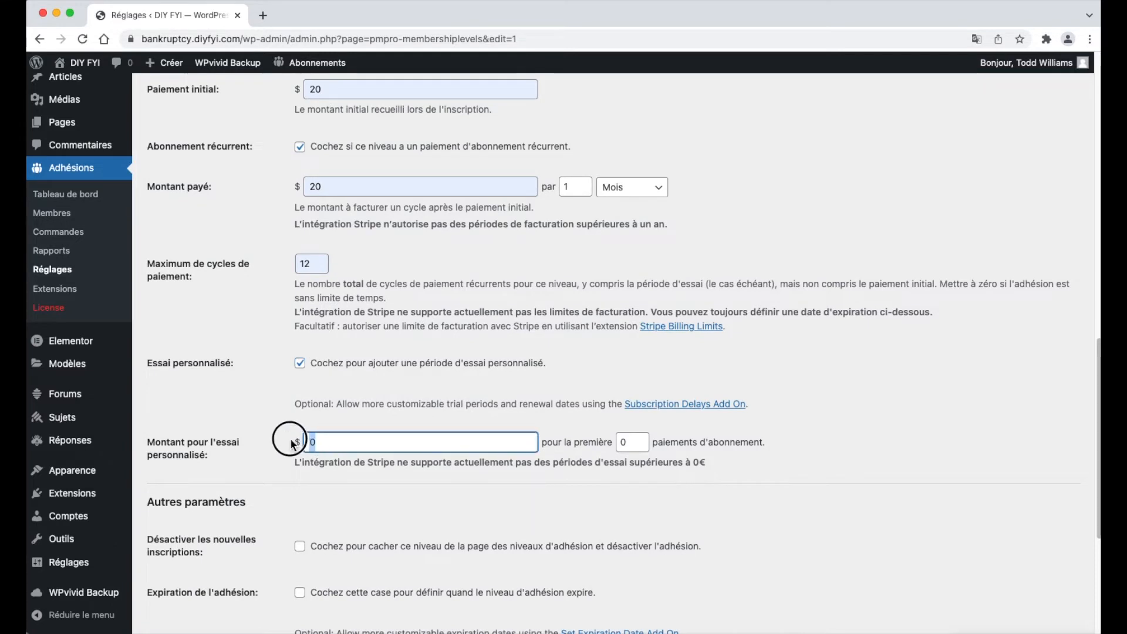
pyautogui.write('5')
pyautogui.doubleClick(622, 446)
pyautogui.write('2')
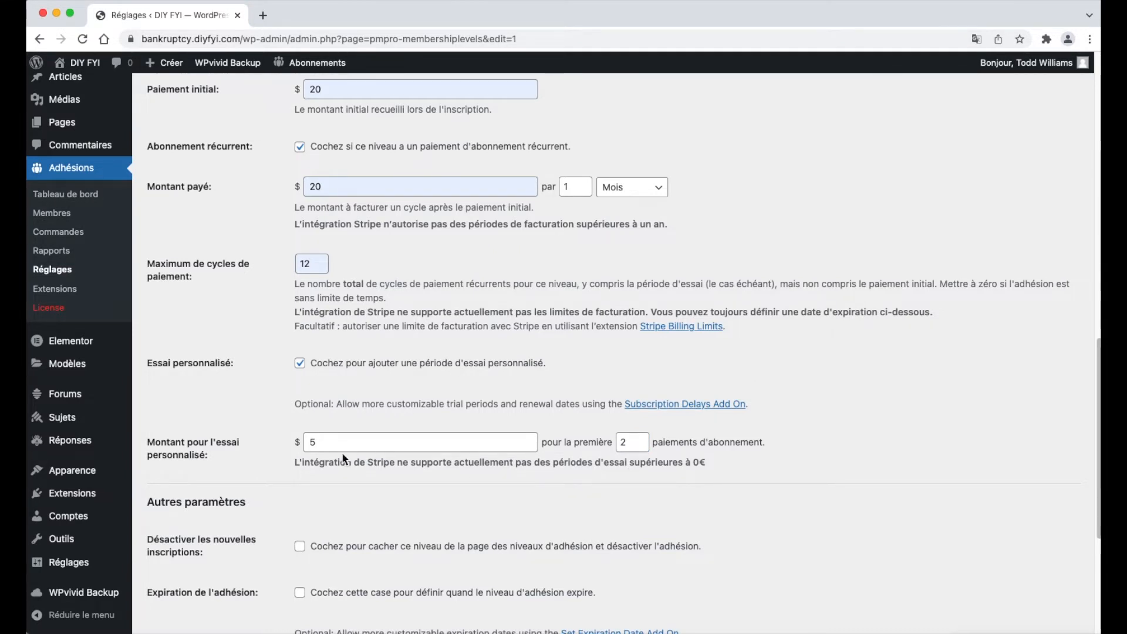
# Clear the trial amount and its number of payments, and disable the custom trial period.
pyautogui.moveTo(336, 449); pyautogui.dragTo(290, 434)
pyautogui.press('BackSpace')
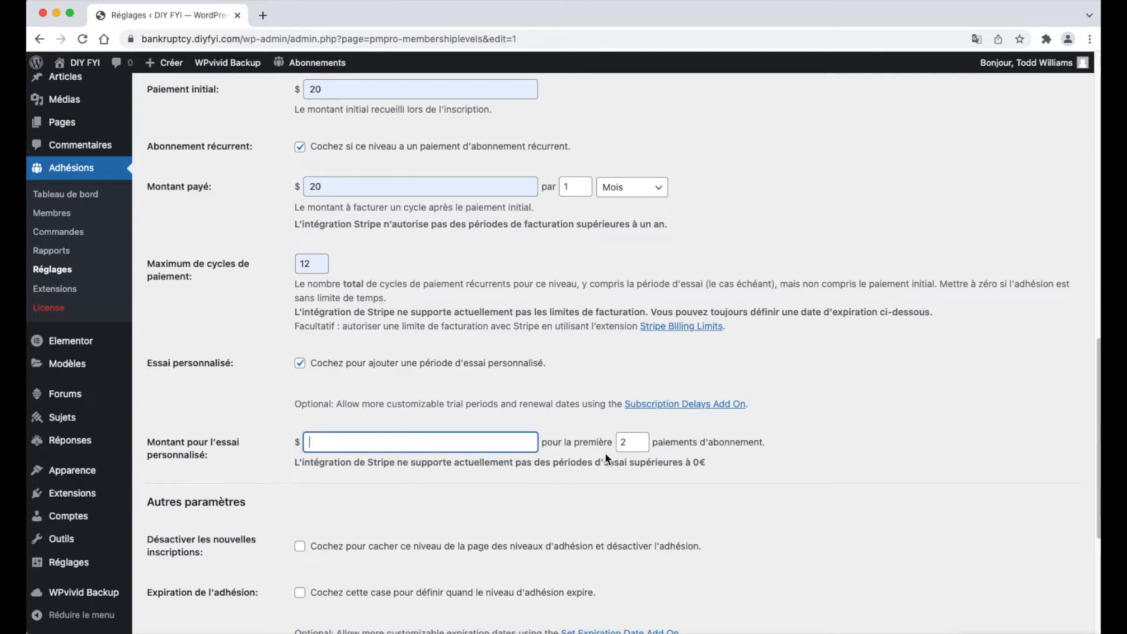
pyautogui.click(628, 442)
pyautogui.press('BackSpace')
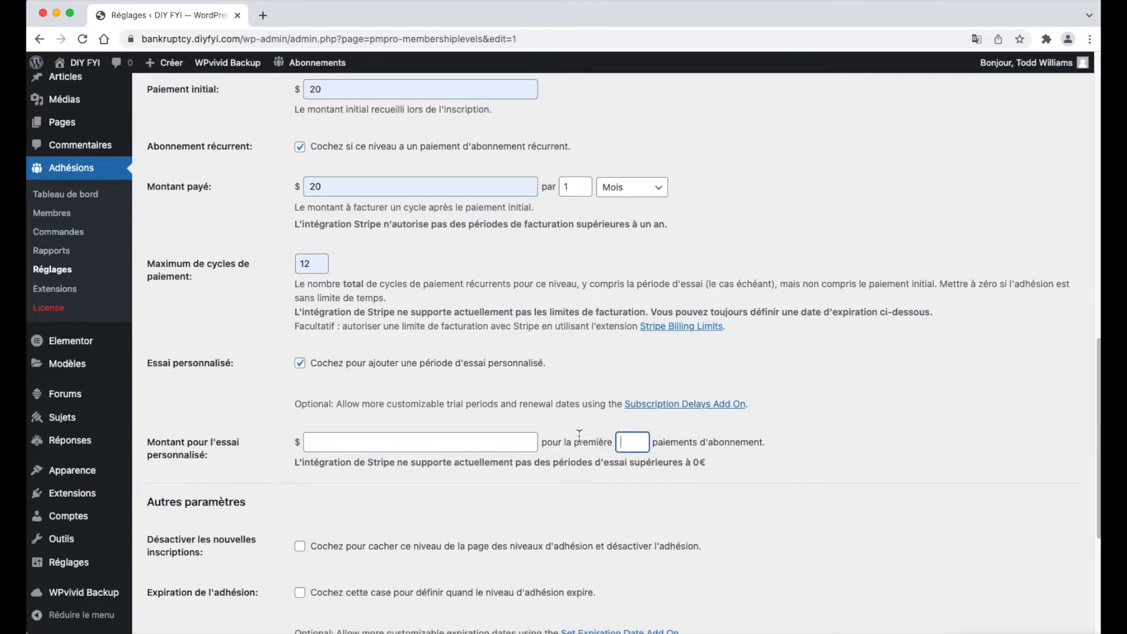
pyautogui.click(308, 366)
pyautogui.click(327, 365)
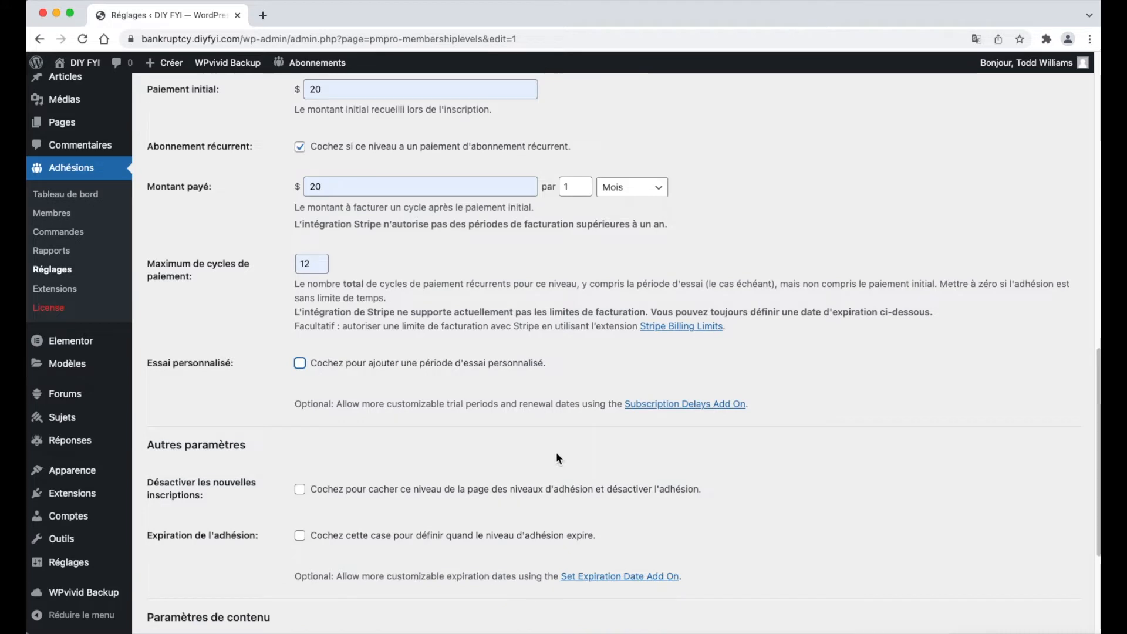
# Save the new membership level, leaving the registration, expiration and content category options unchecked.
pyautogui.scroll(-3, 555, 452)
pyautogui.scroll(-3, 560, 461)
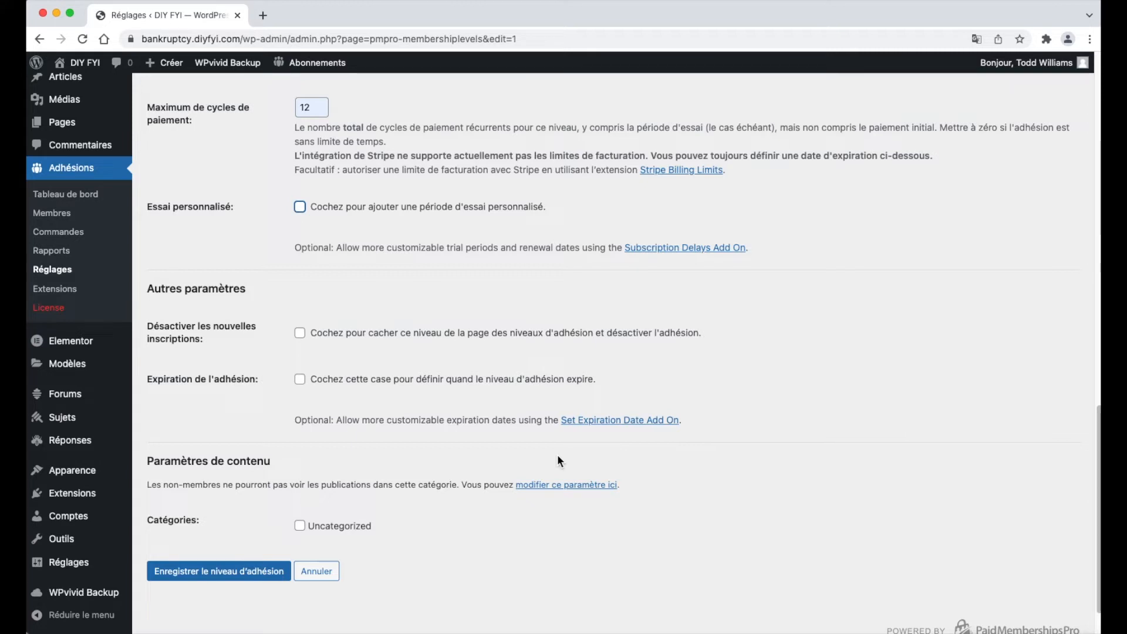
pyautogui.scroll(-2, 557, 456)
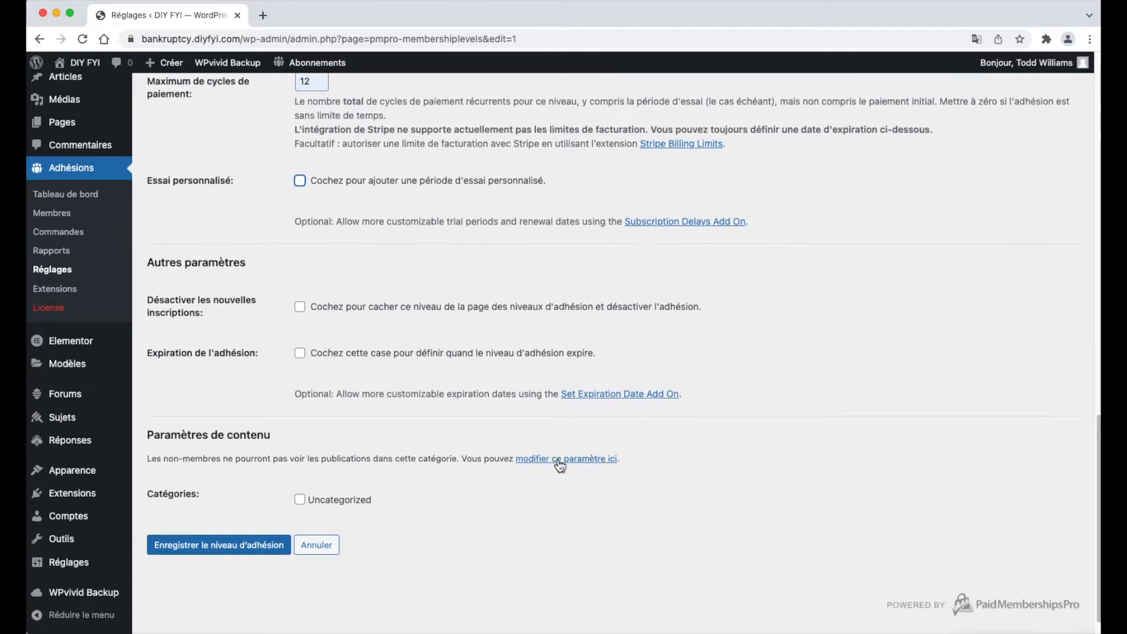
pyautogui.click(264, 536)
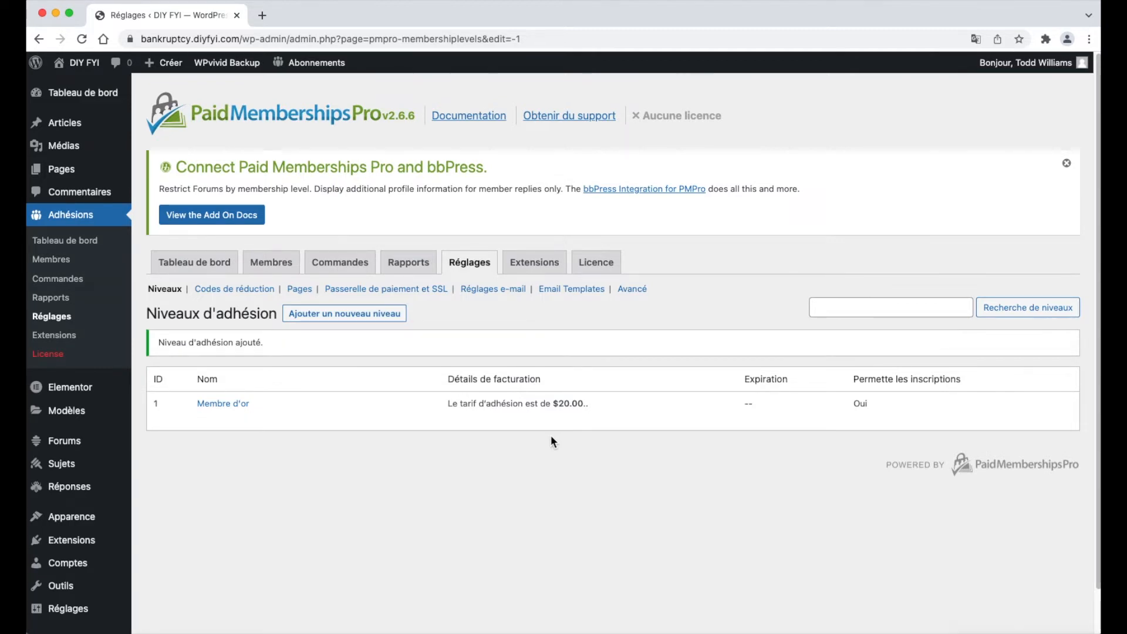
# Generate the required Paid Memberships Pro pages automatically and review the page assigned to each membership function.
pyautogui.click(310, 292)
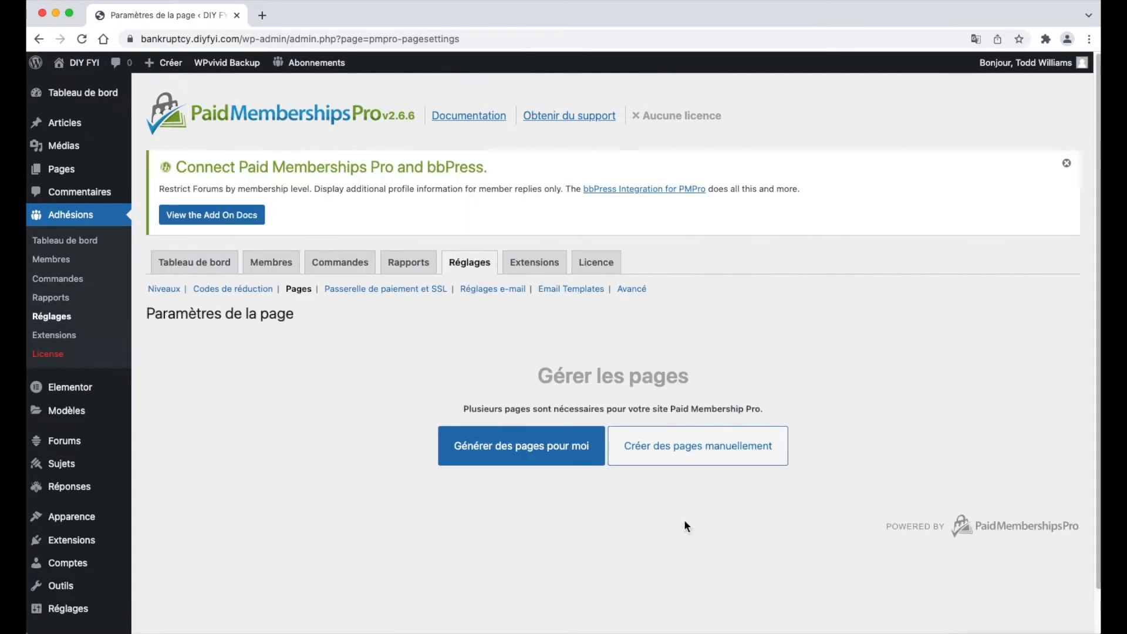
pyautogui.click(583, 466)
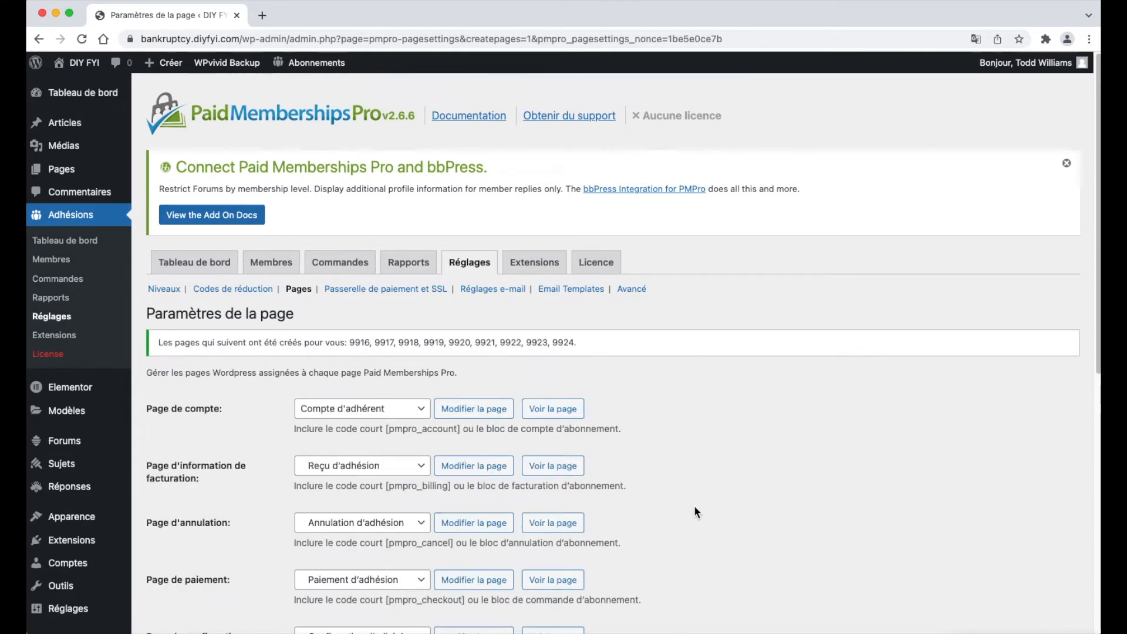
pyautogui.scroll(-2, 697, 512)
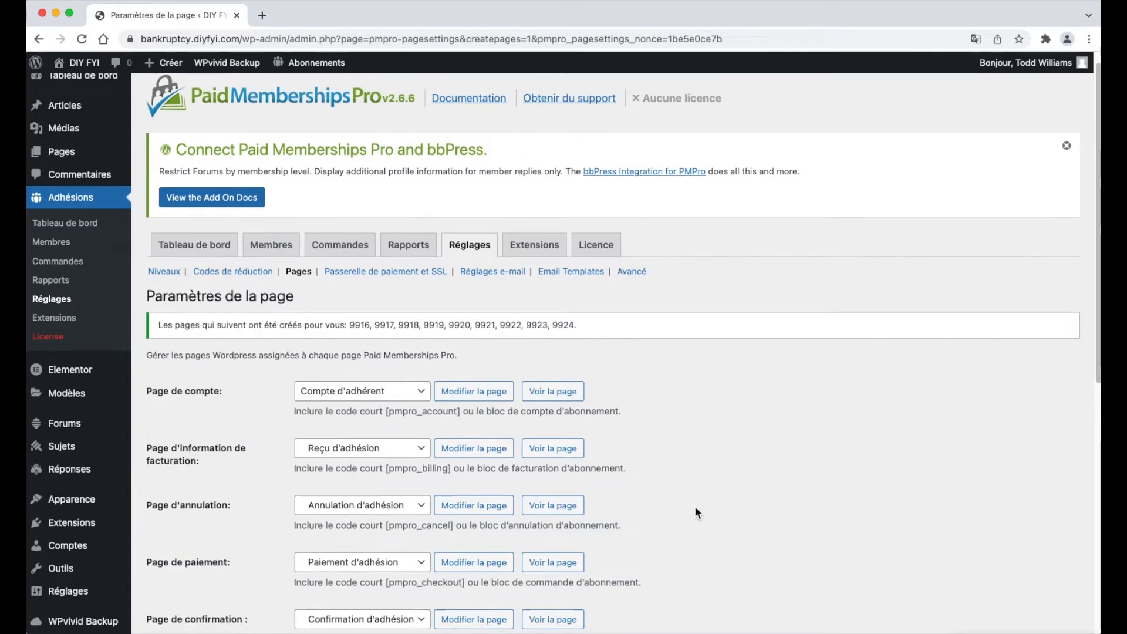
pyautogui.scroll(-3, 697, 509)
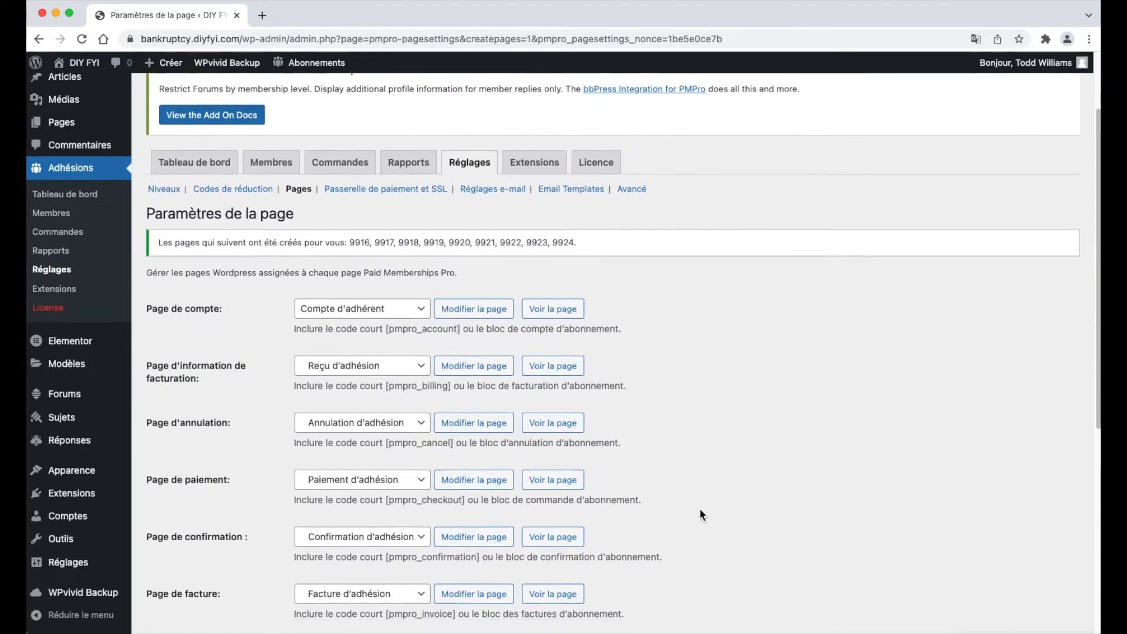
pyautogui.scroll(-3, 701, 509)
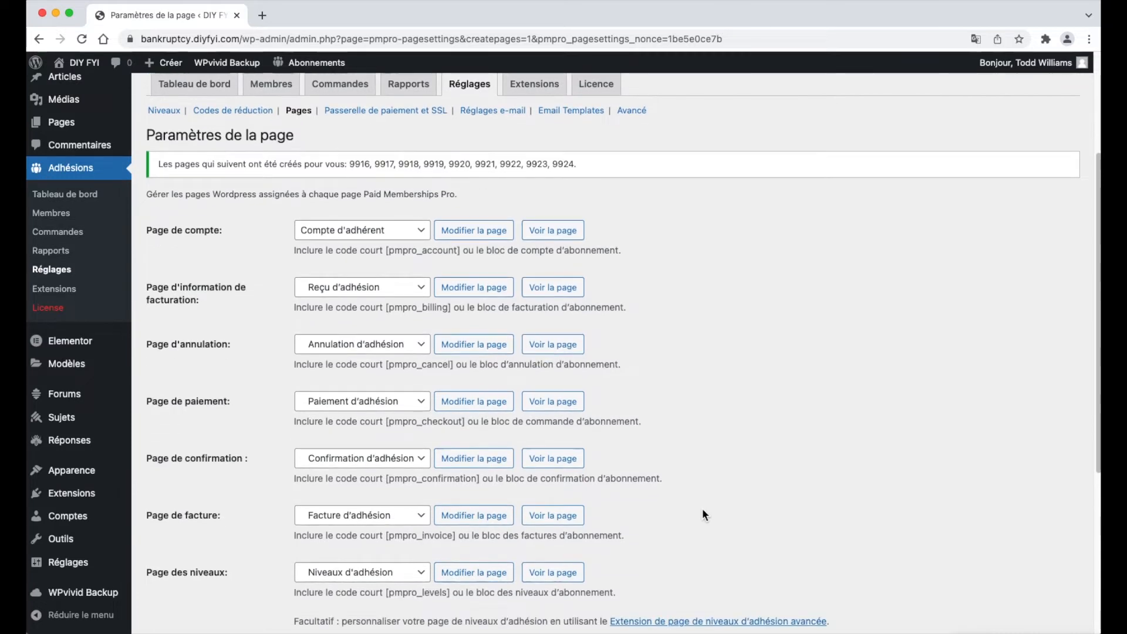
pyautogui.scroll(-3, 703, 510)
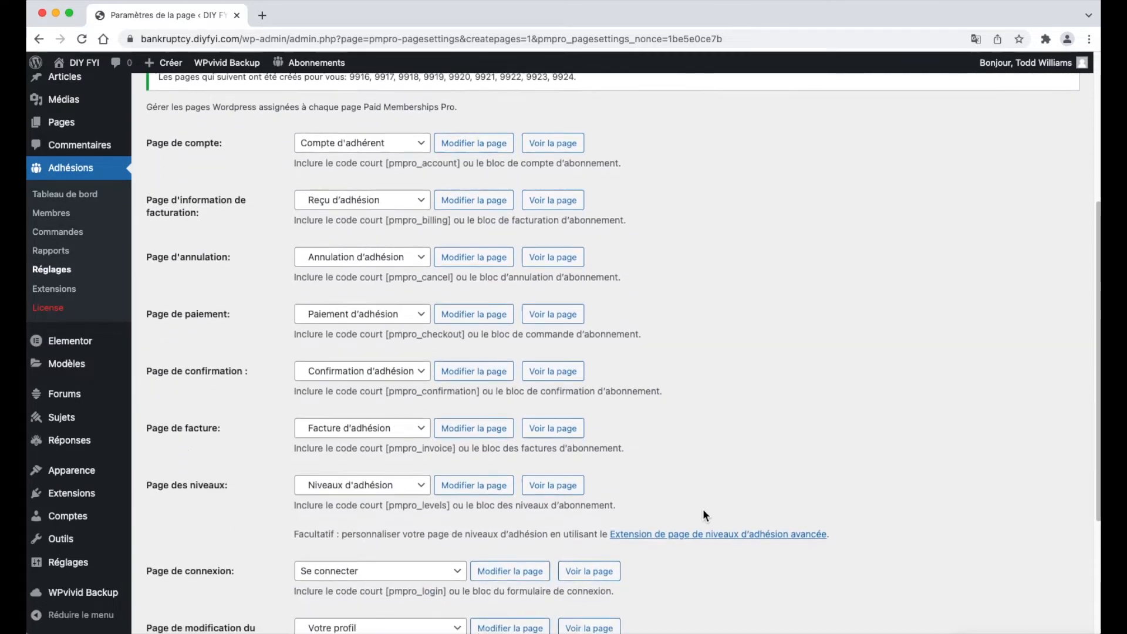
pyautogui.scroll(-1, 704, 514)
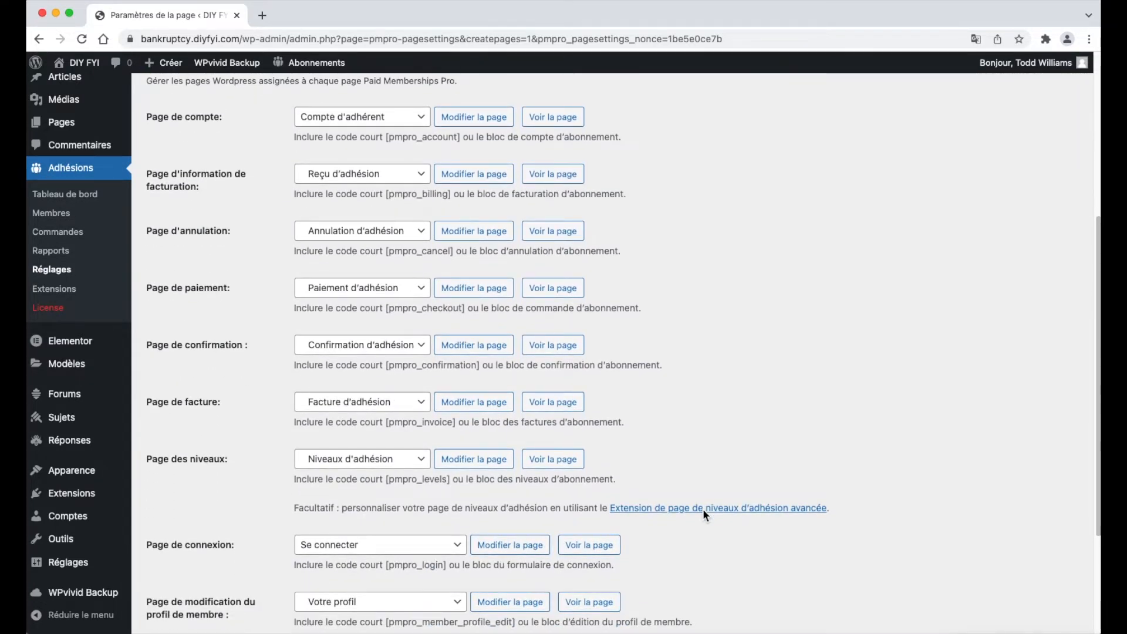
pyautogui.scroll(-3, 704, 511)
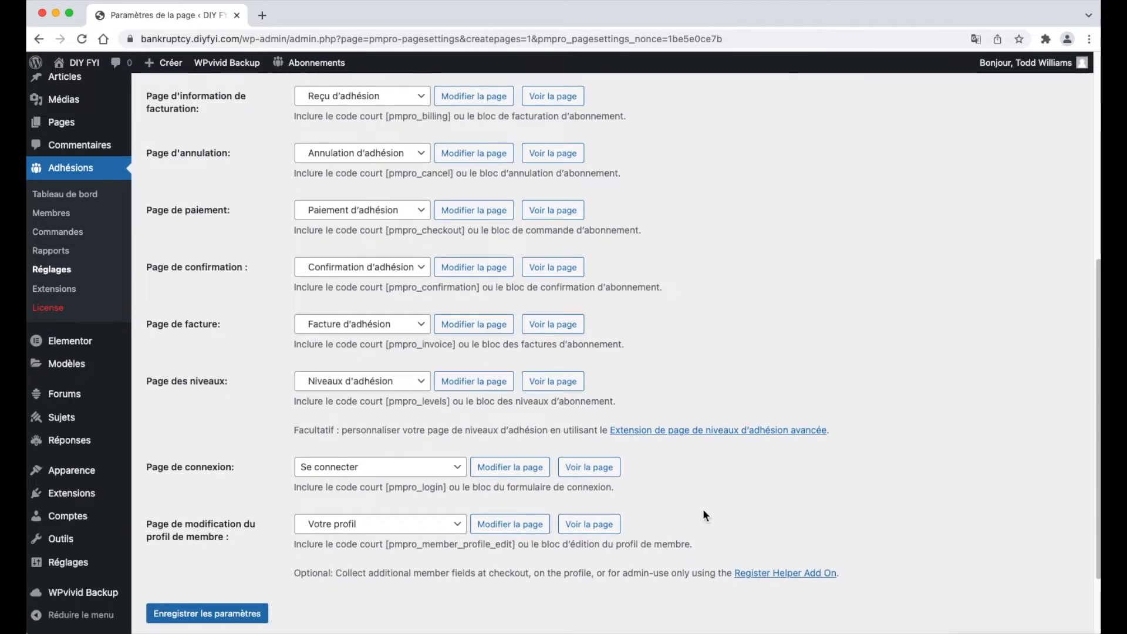
pyautogui.scroll(-2, 703, 515)
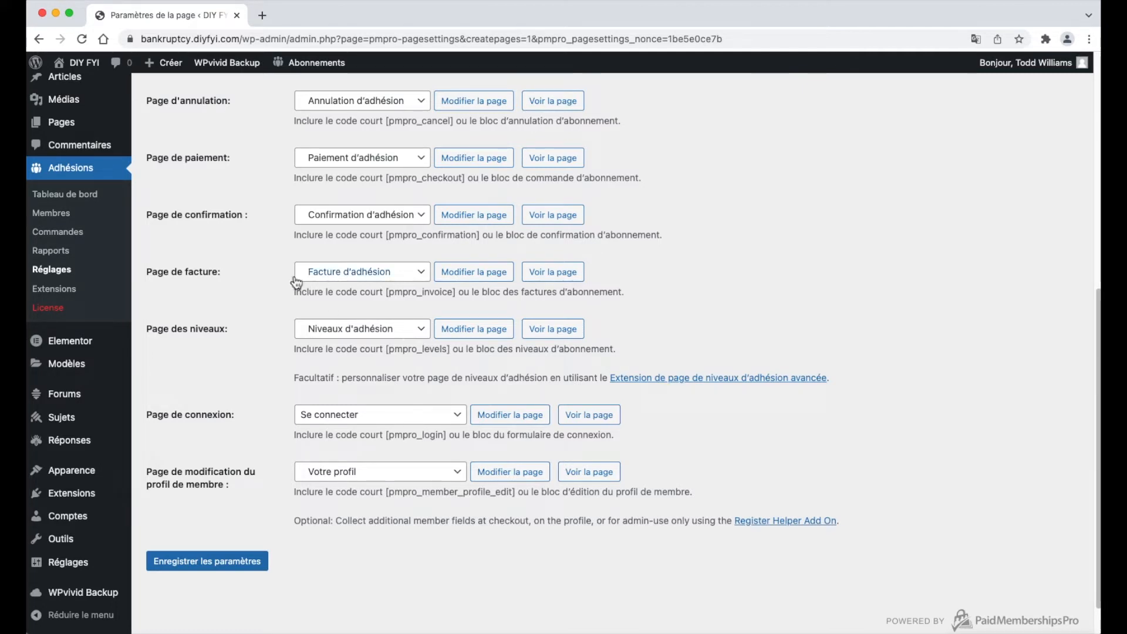
# Find the Paiement d'adhésion page among all site pages, view it in an incognito window, and close that window.
pyautogui.moveTo(125, 131)
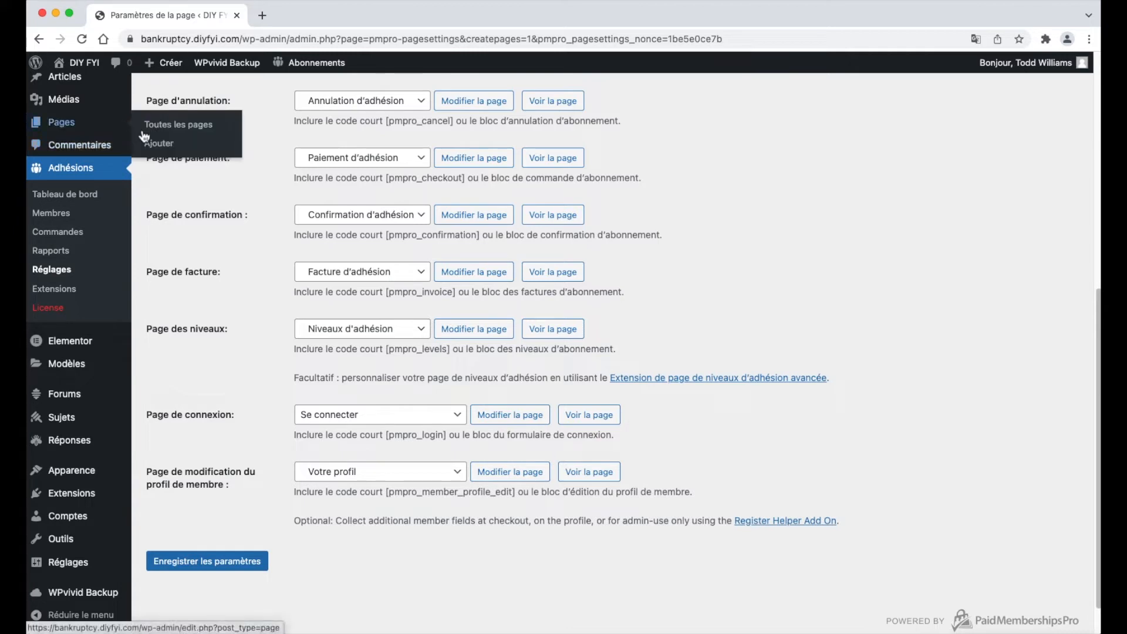
pyautogui.click(233, 127)
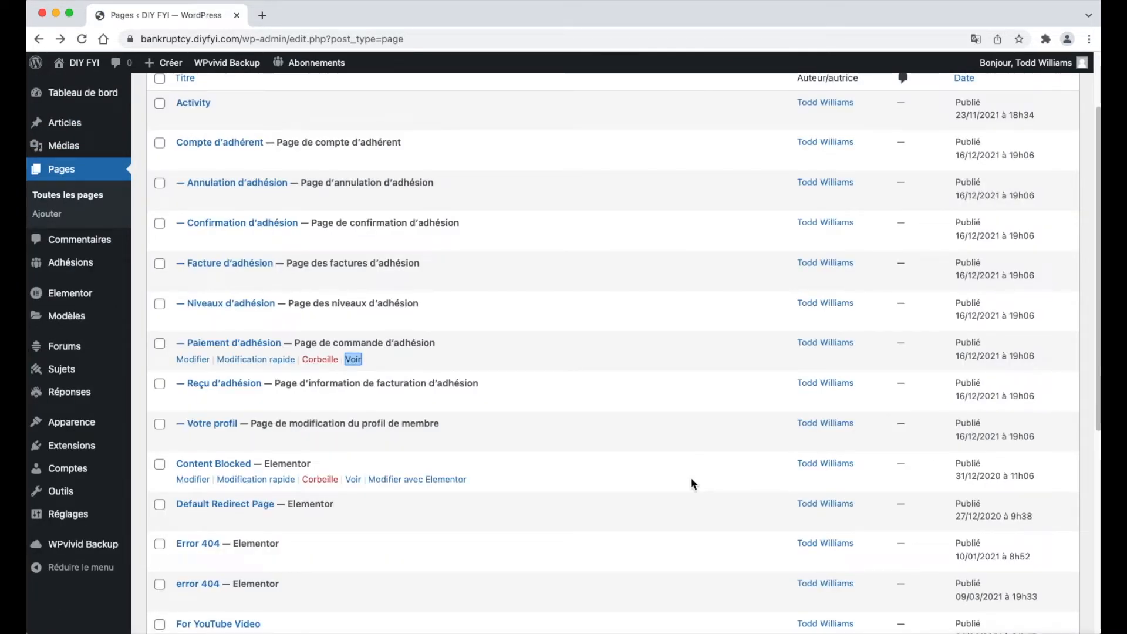
pyautogui.rightClick(361, 360)
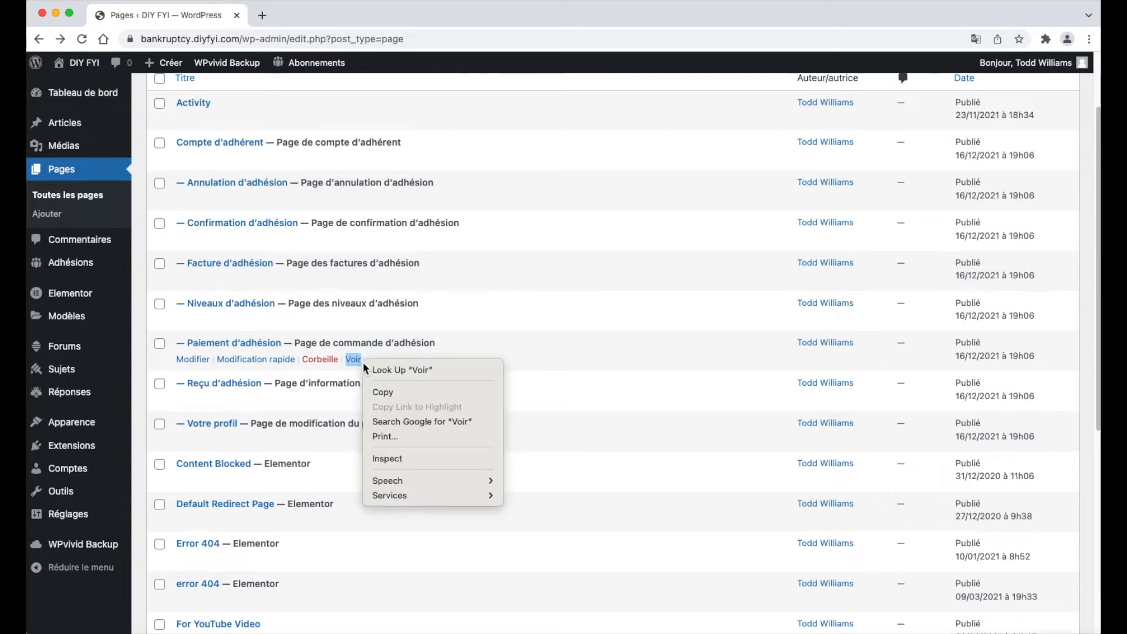
pyautogui.rightClick(355, 358)
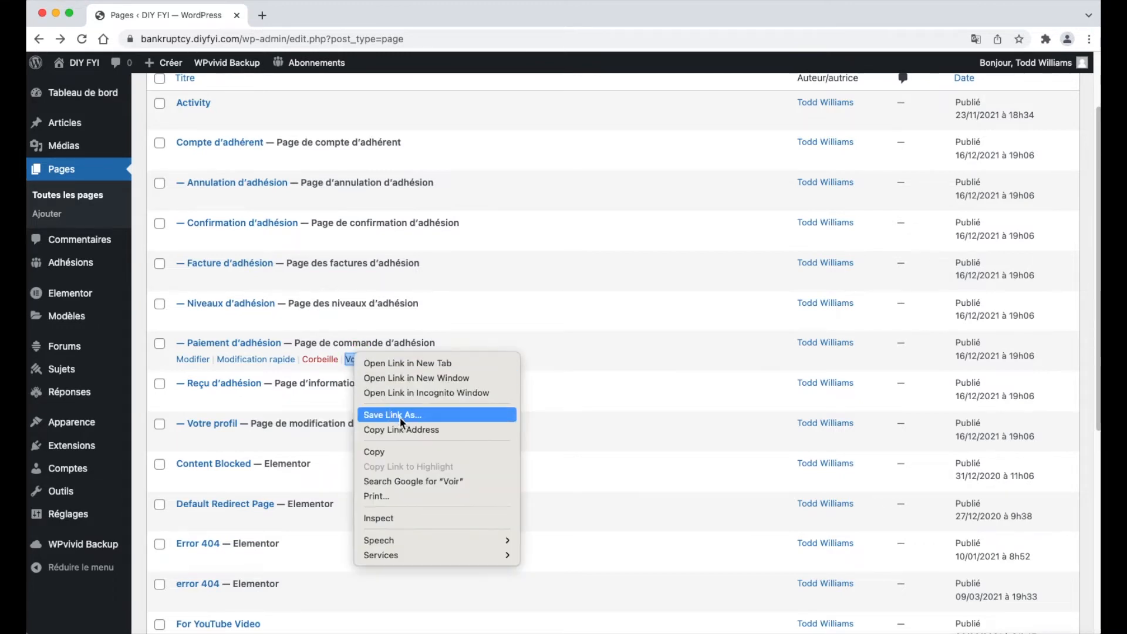
pyautogui.click(501, 394)
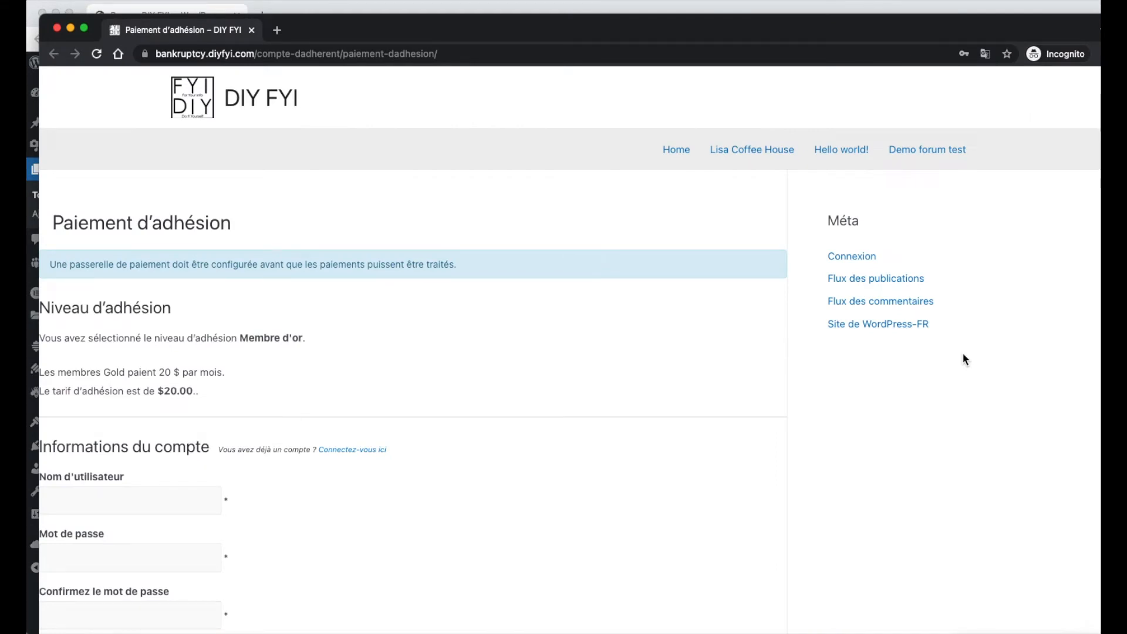
pyautogui.click(56, 28)
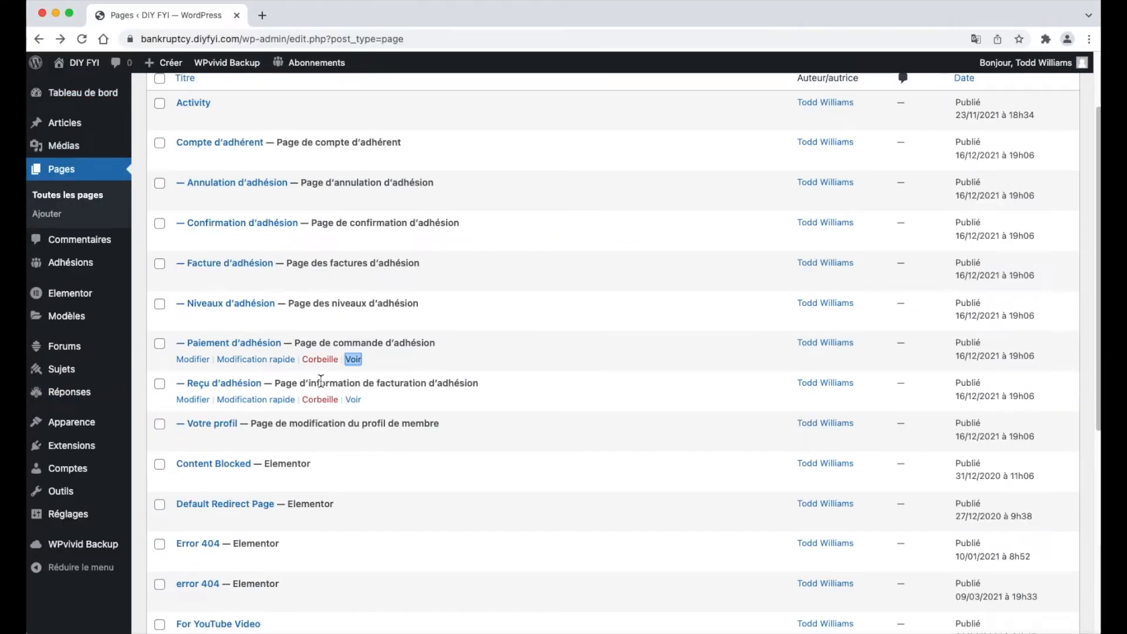
# Open the Paiement d'adhésion page for editing in a new tab with its Astra settings displayed.
pyautogui.rightClick(205, 360)
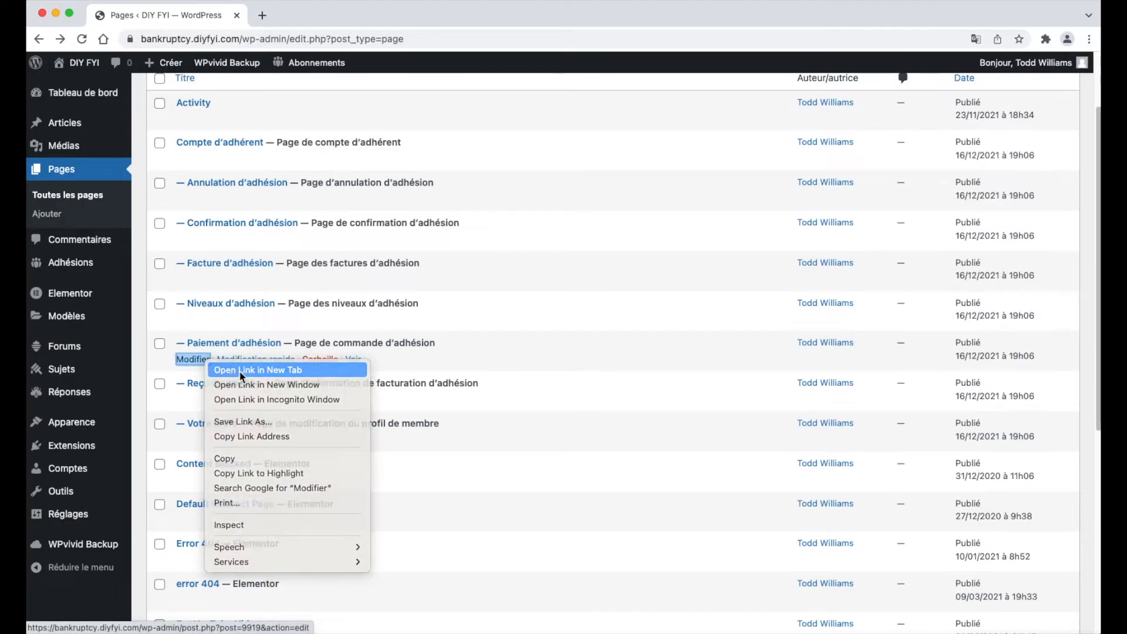
pyautogui.click(230, 372)
pyautogui.click(327, 22)
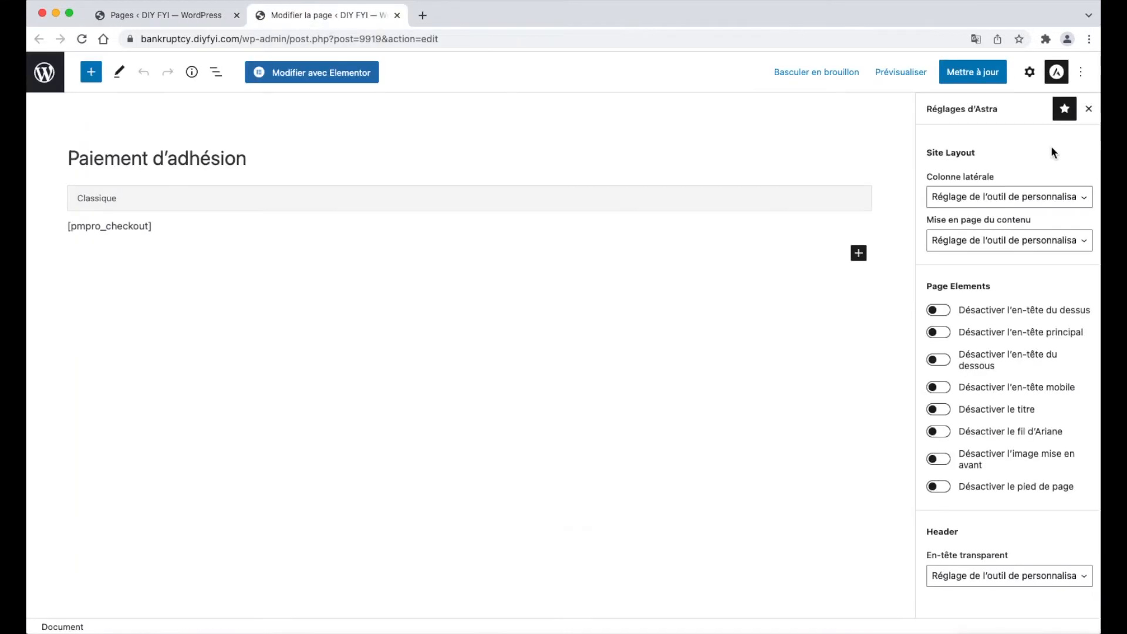
pyautogui.click(1066, 76)
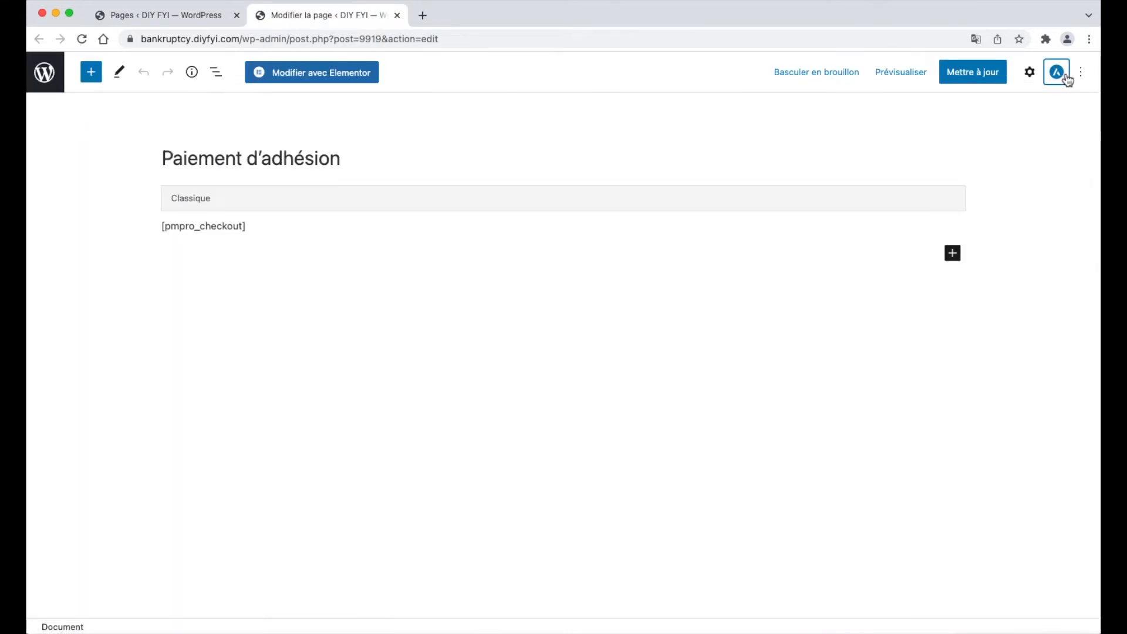
pyautogui.click(1066, 76)
# Set the page's sidebar to "Aucune colonne latérale" and its content layout to "Encadré - Contenu seulement", and update the page.
pyautogui.click(1074, 203)
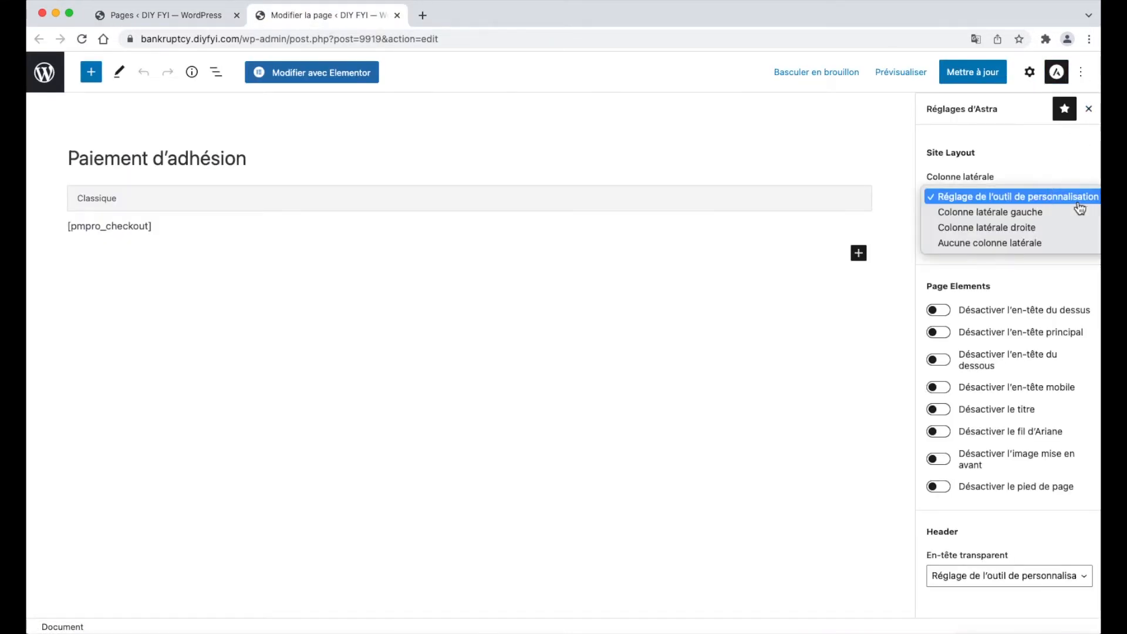
pyautogui.click(1068, 242)
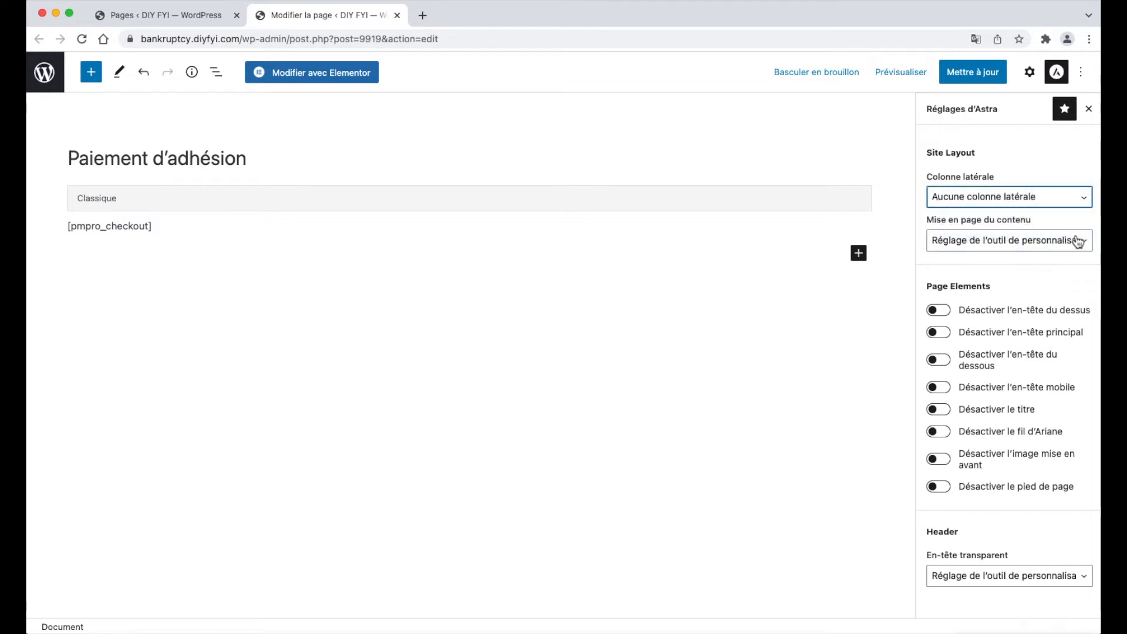
pyautogui.click(1077, 240)
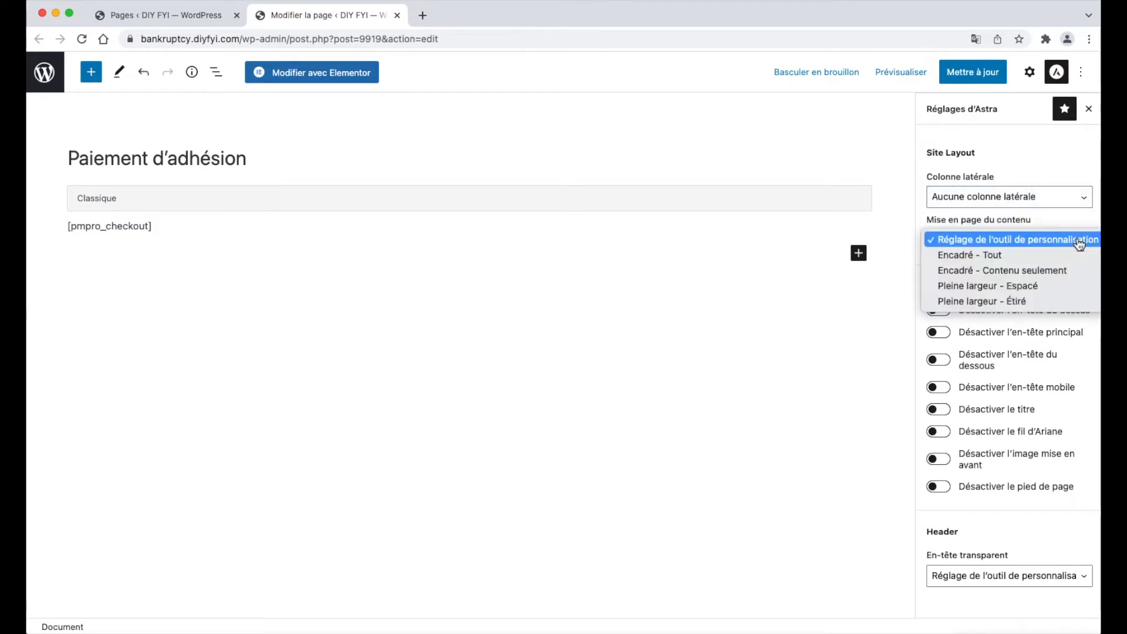
pyautogui.click(1052, 274)
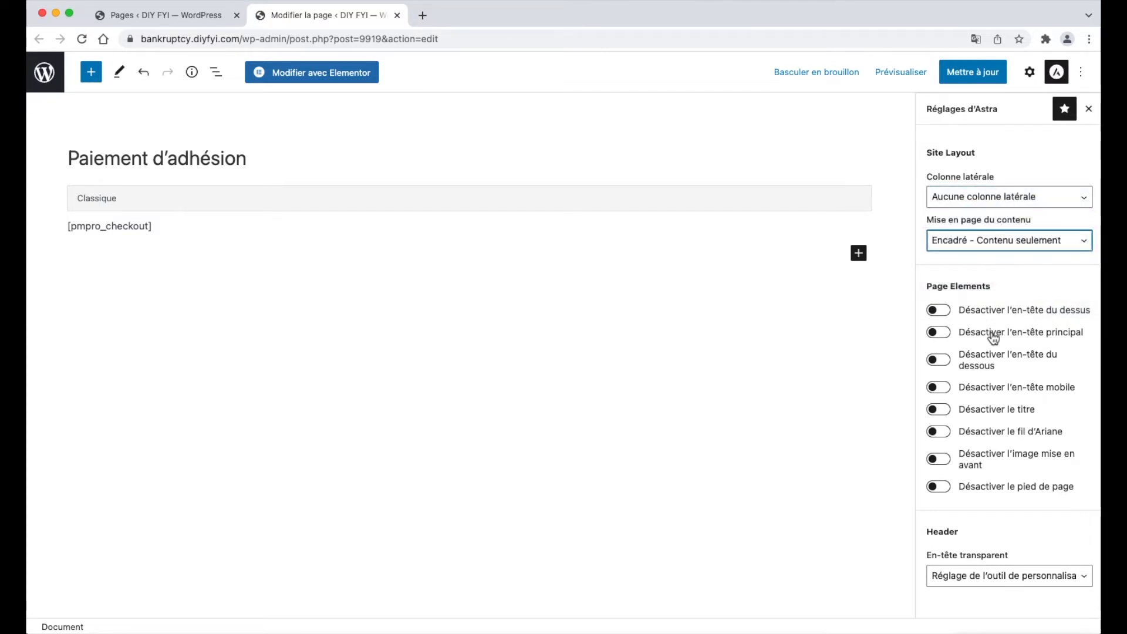
pyautogui.click(969, 73)
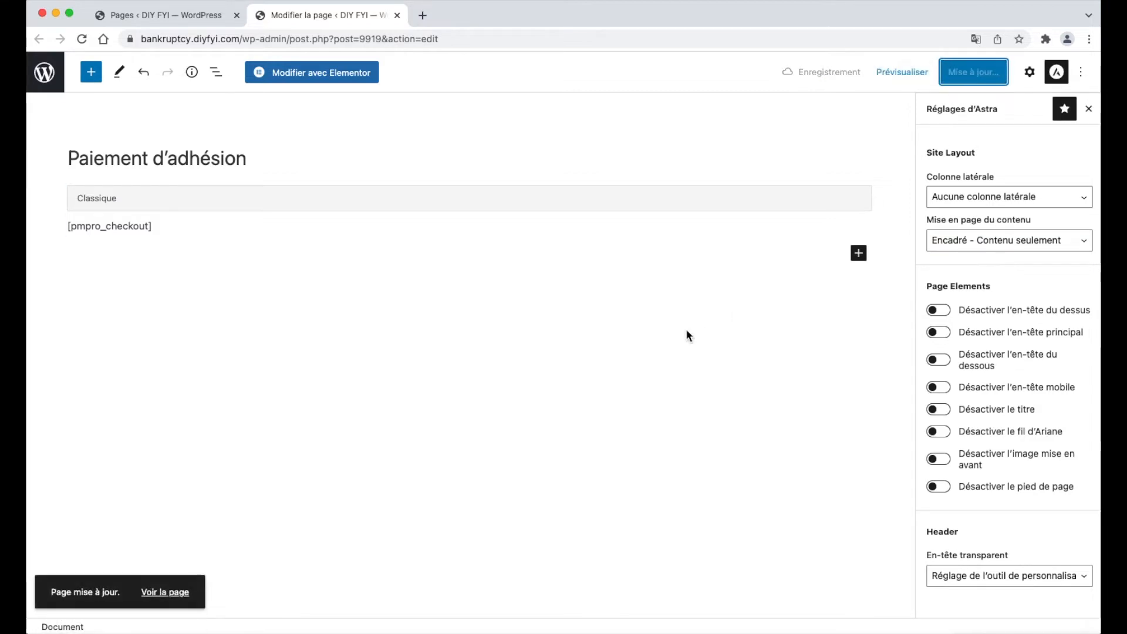
# View the updated Paiement d'adhésion page in an incognito window, then close that window and the page's editor tab.
pyautogui.rightClick(182, 590)
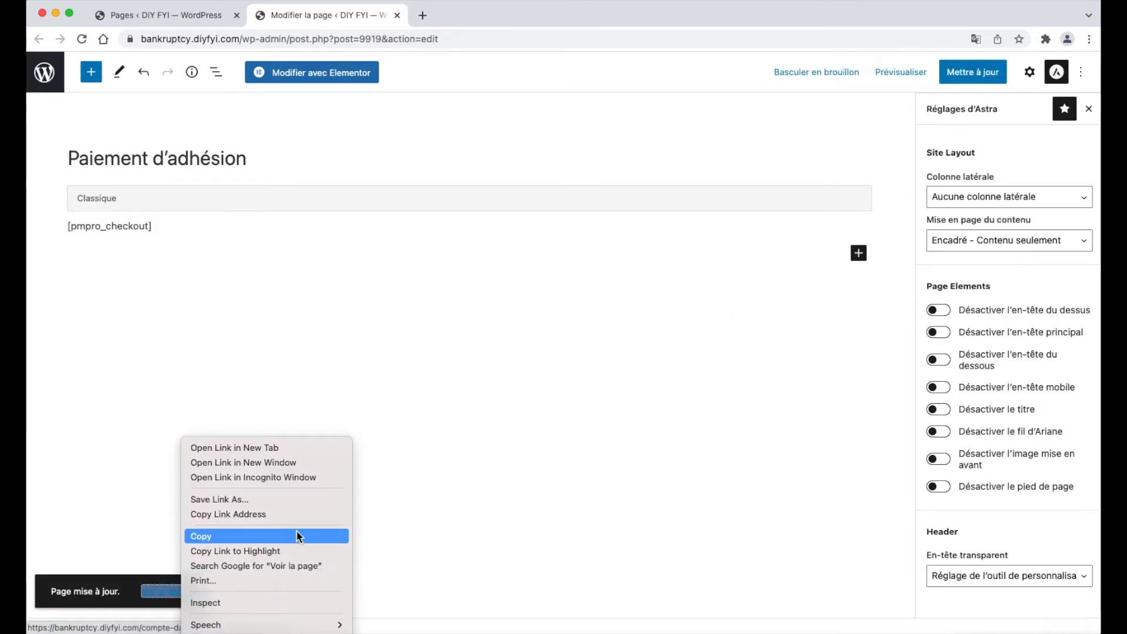
pyautogui.click(330, 482)
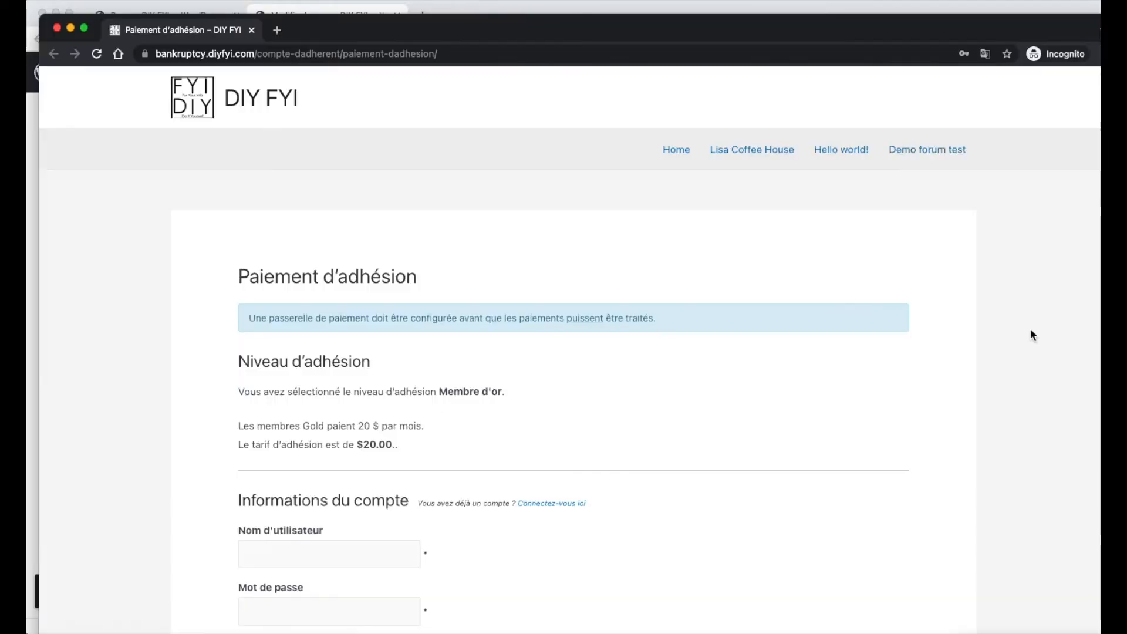
pyautogui.scroll(-2, 998, 364)
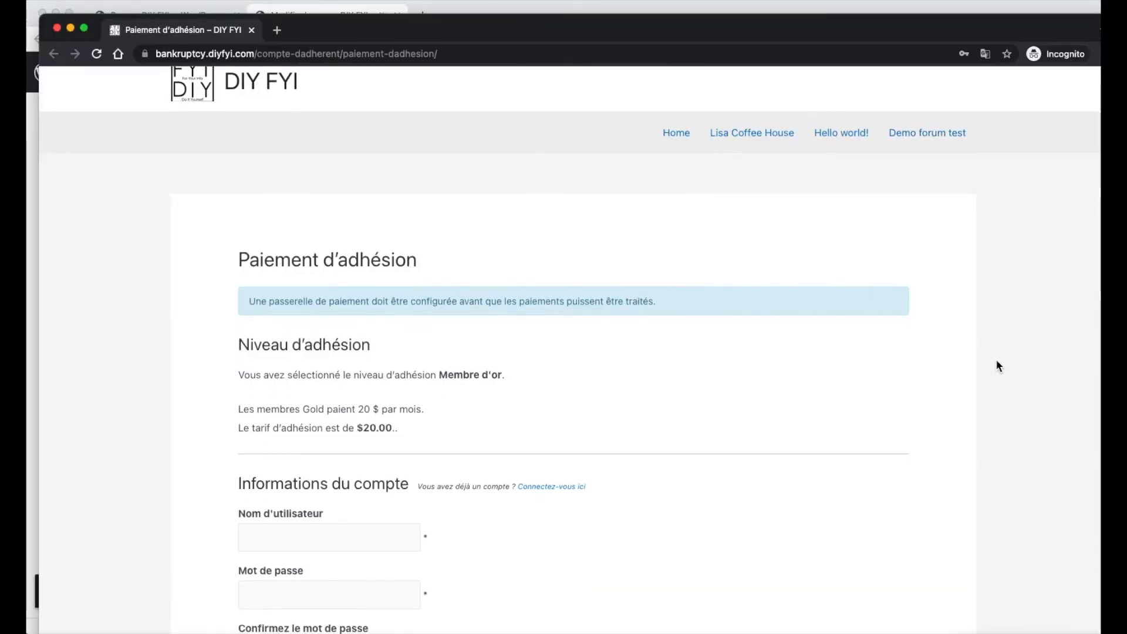
pyautogui.scroll(-1, 998, 364)
pyautogui.scroll(3, 1002, 364)
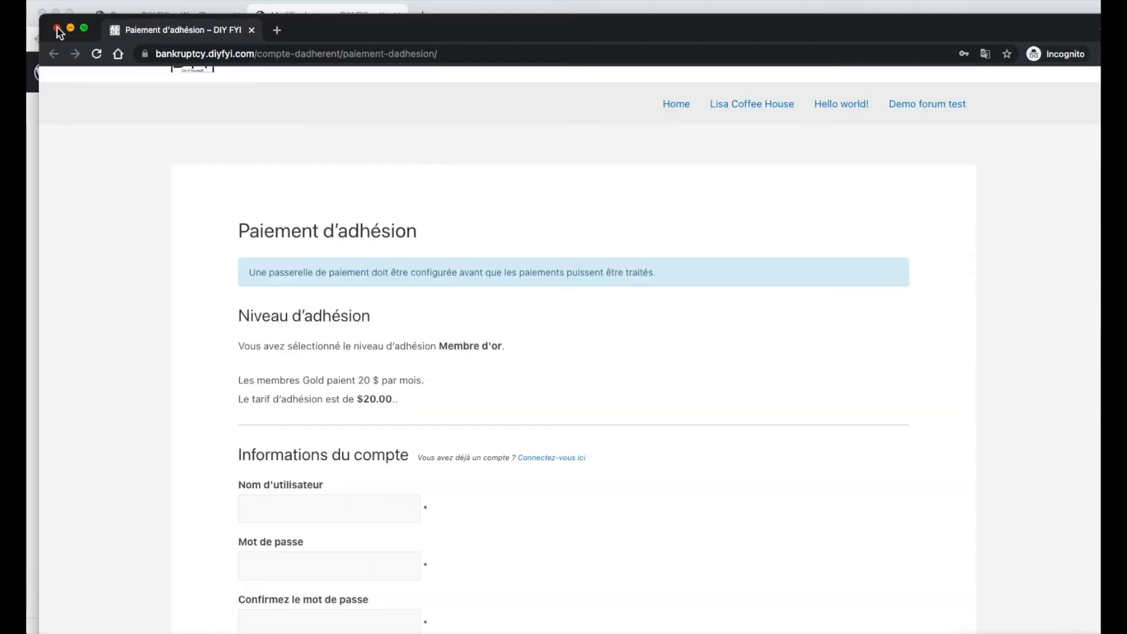
pyautogui.click(57, 28)
pyautogui.click(397, 16)
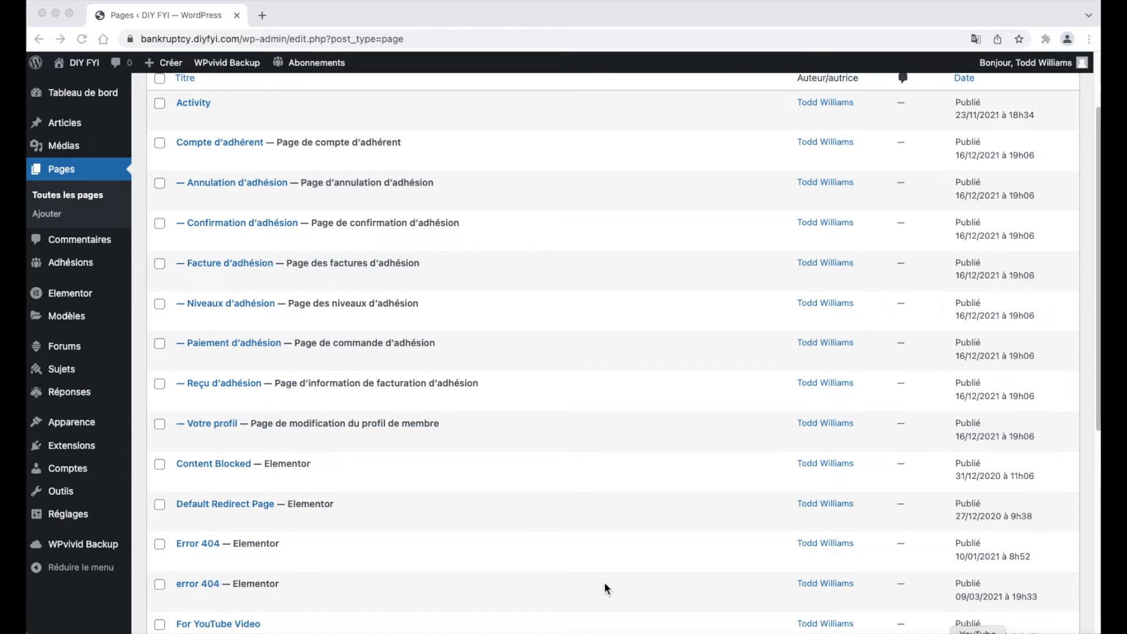
# Open the Niveaux d'adhésion page for editing and copy its [pmpro_levels] shortcode.
pyautogui.click(604, 582)
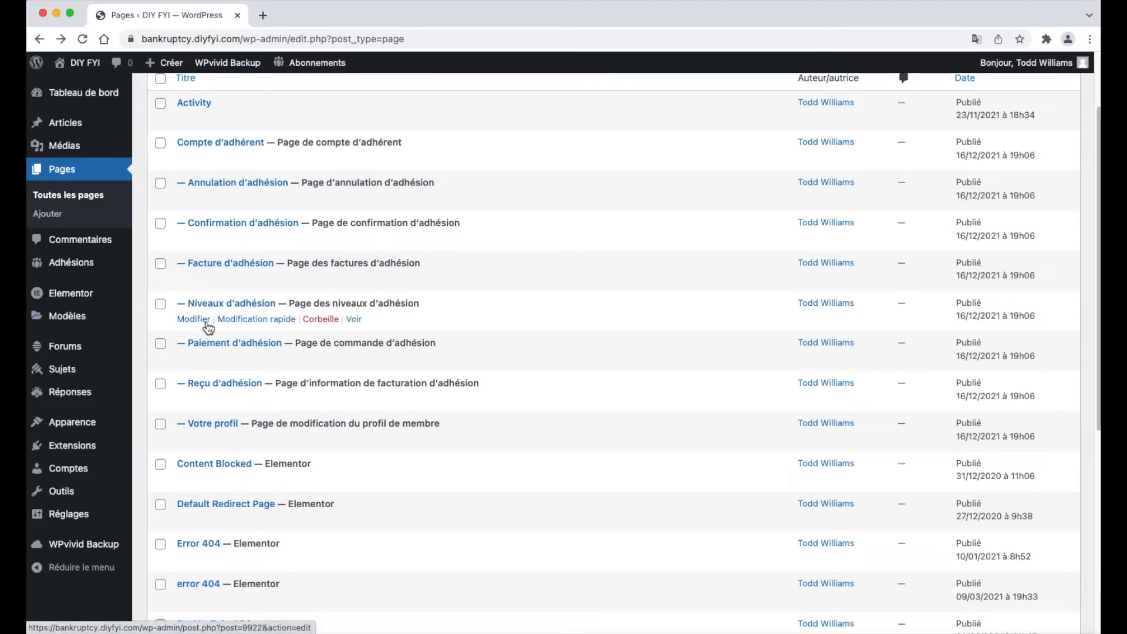
pyautogui.click(199, 319)
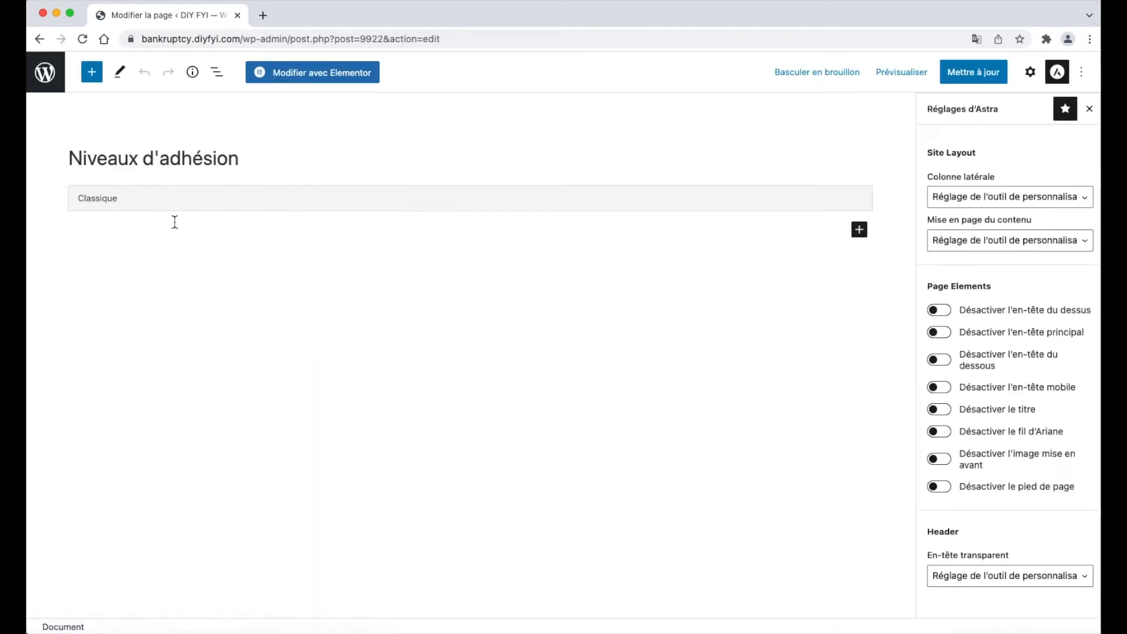
pyautogui.click(171, 222)
pyautogui.moveTo(159, 229); pyautogui.dragTo(72, 230)
pyautogui.rightClick(72, 231)
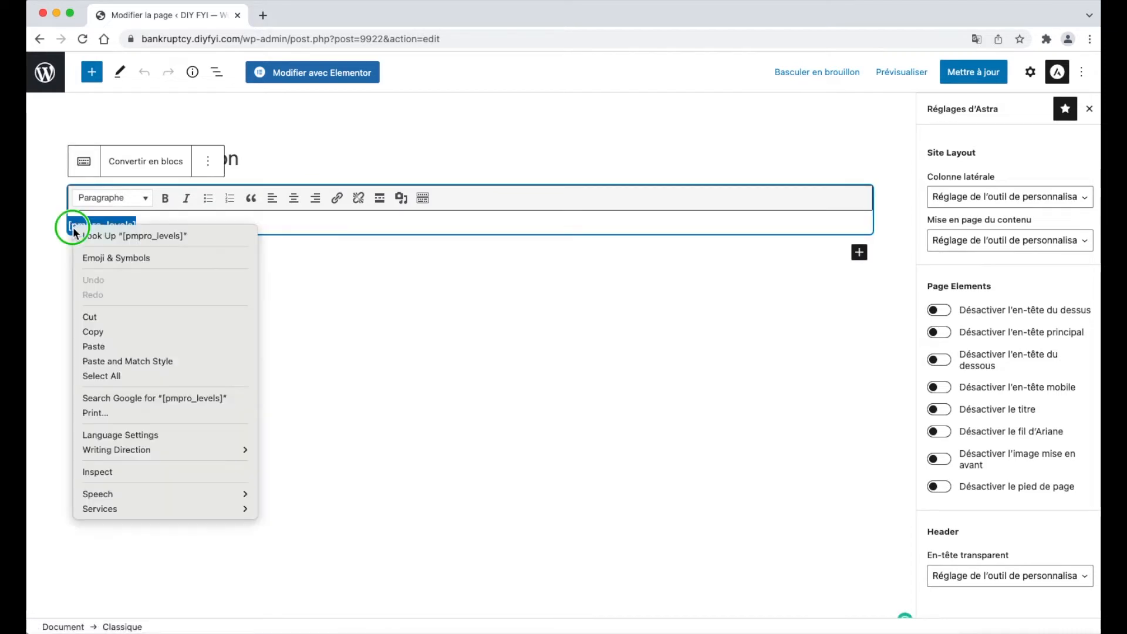
pyautogui.click(128, 332)
pyautogui.click(278, 340)
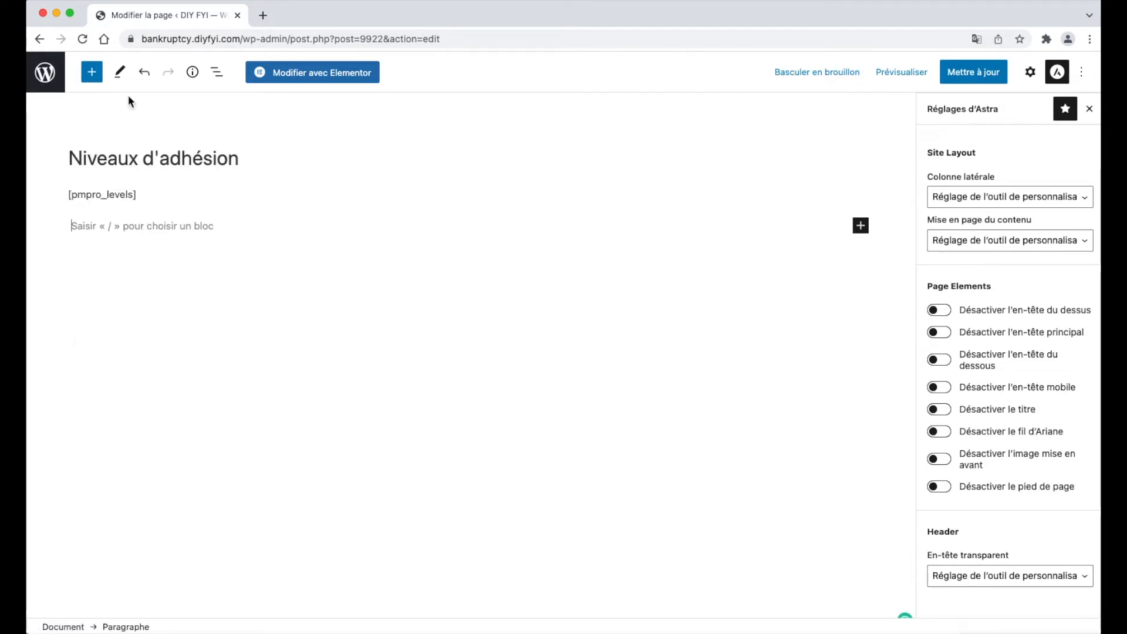
# Leave the Niveaux d'adhésion editor without saving and return to the list of all pages.
pyautogui.click(47, 39)
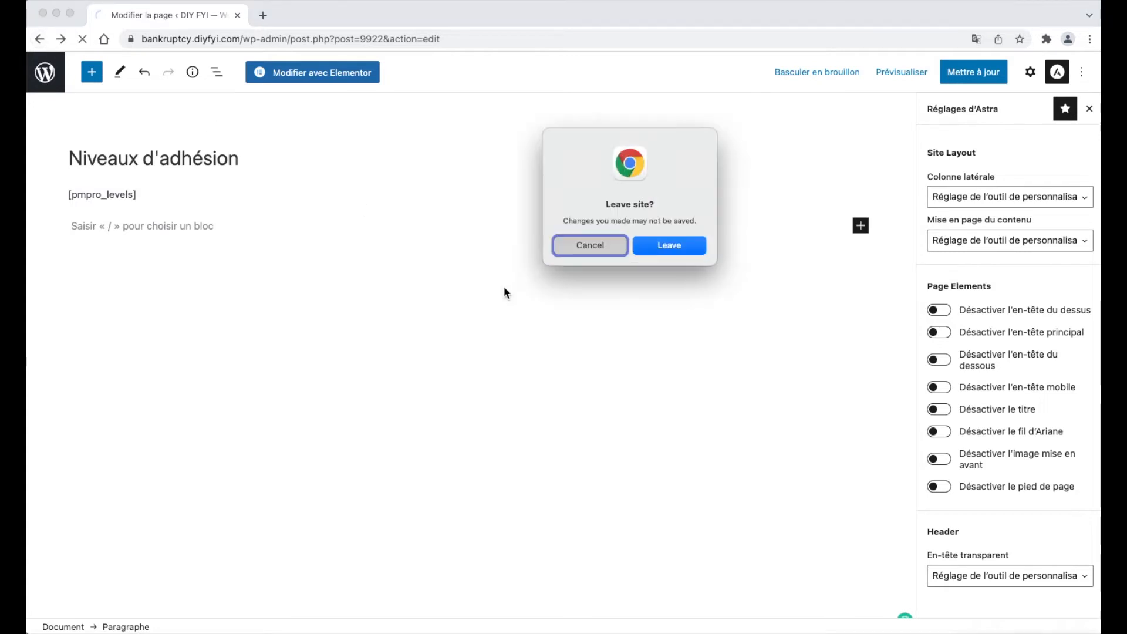
pyautogui.click(643, 249)
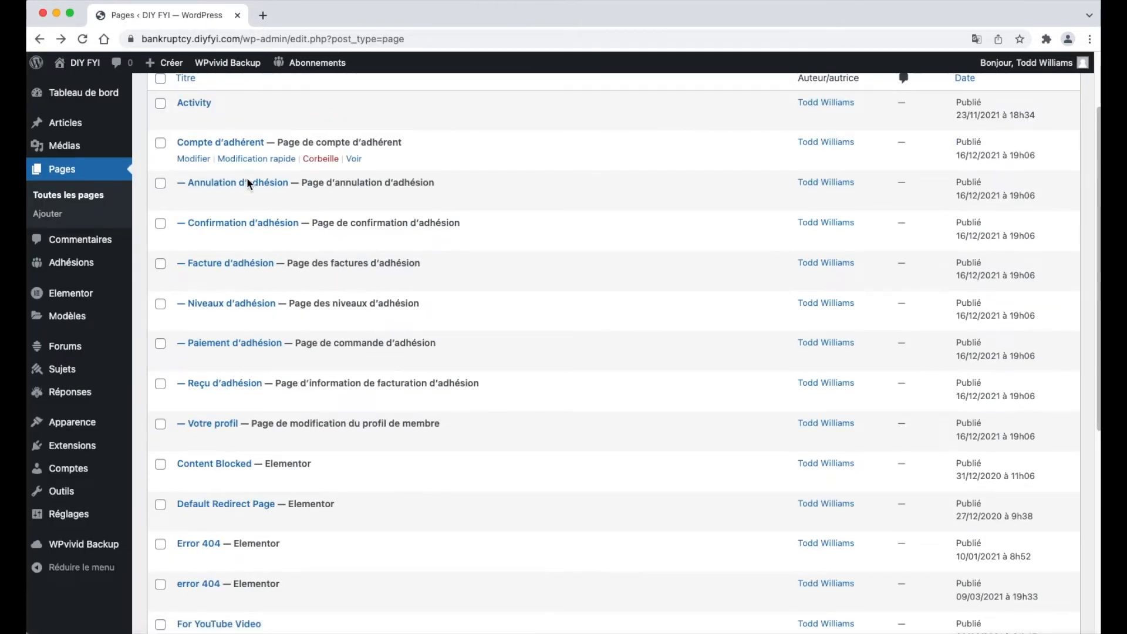
pyautogui.scroll(2, 276, 194)
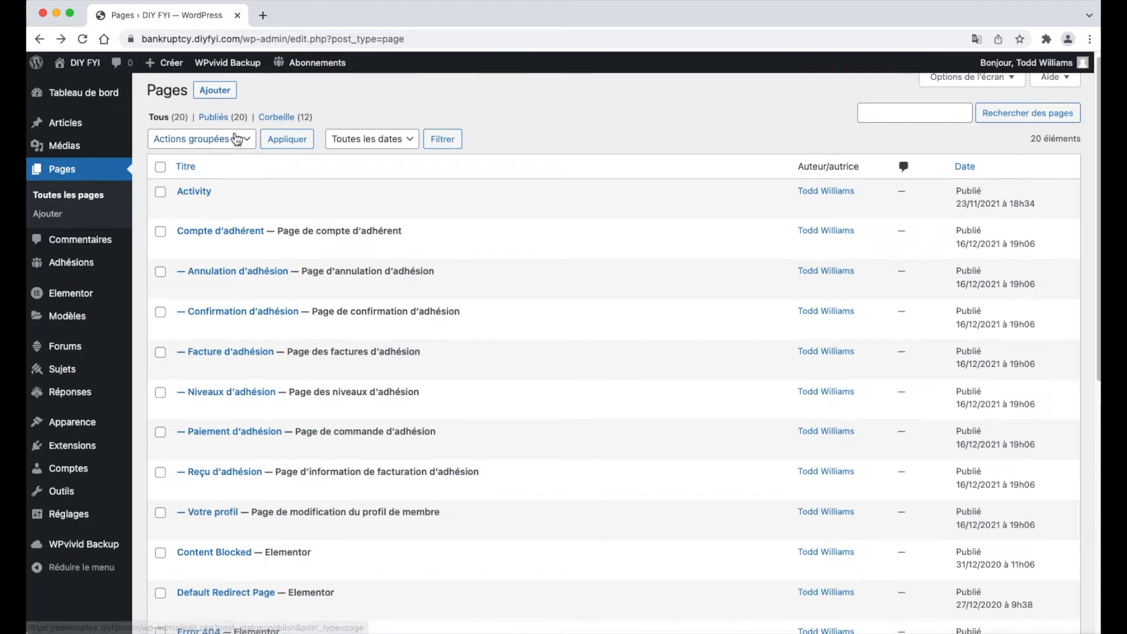
# Create a new page with its sidebar set to "Aucune colonne latérale" and its content layout set to "Encadré - Contenu seulement".
pyautogui.click(215, 91)
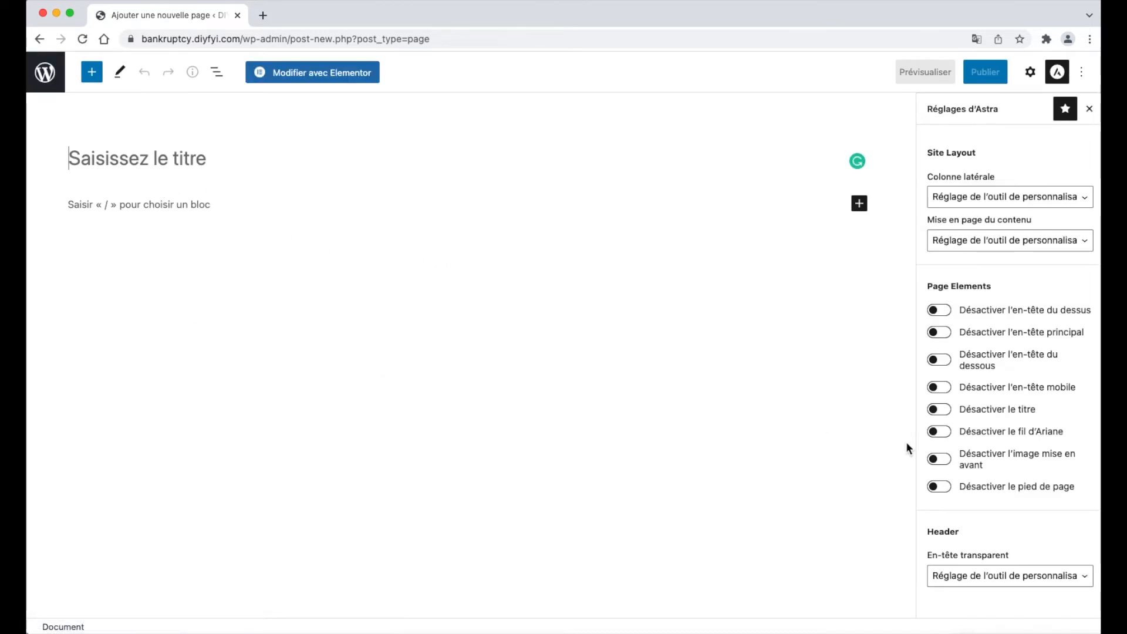
pyautogui.click(1051, 198)
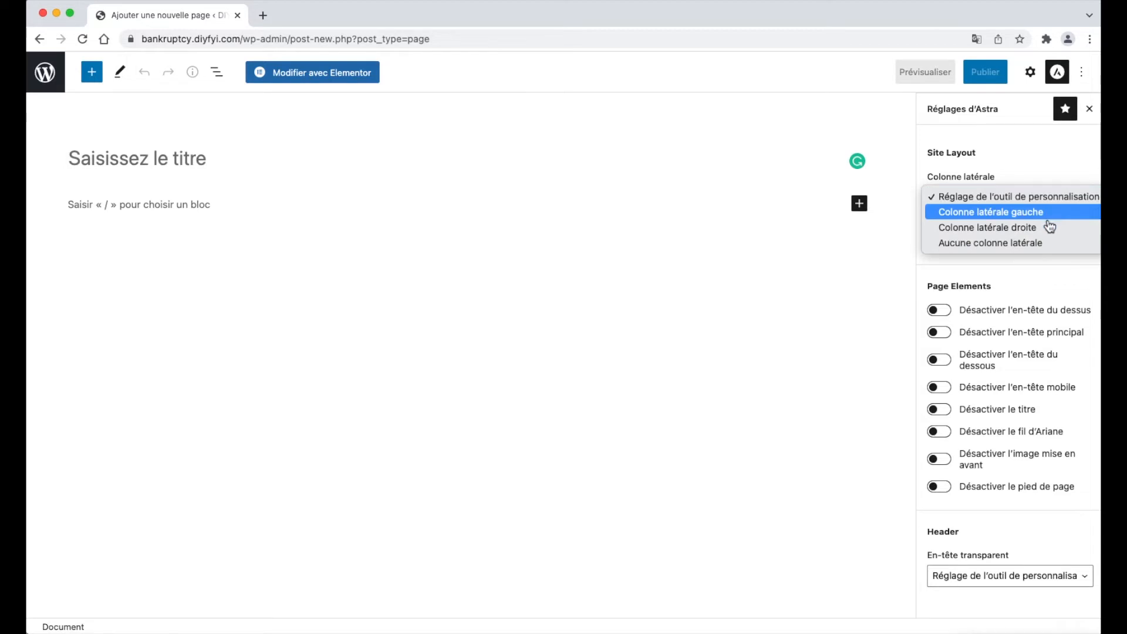
pyautogui.click(1042, 242)
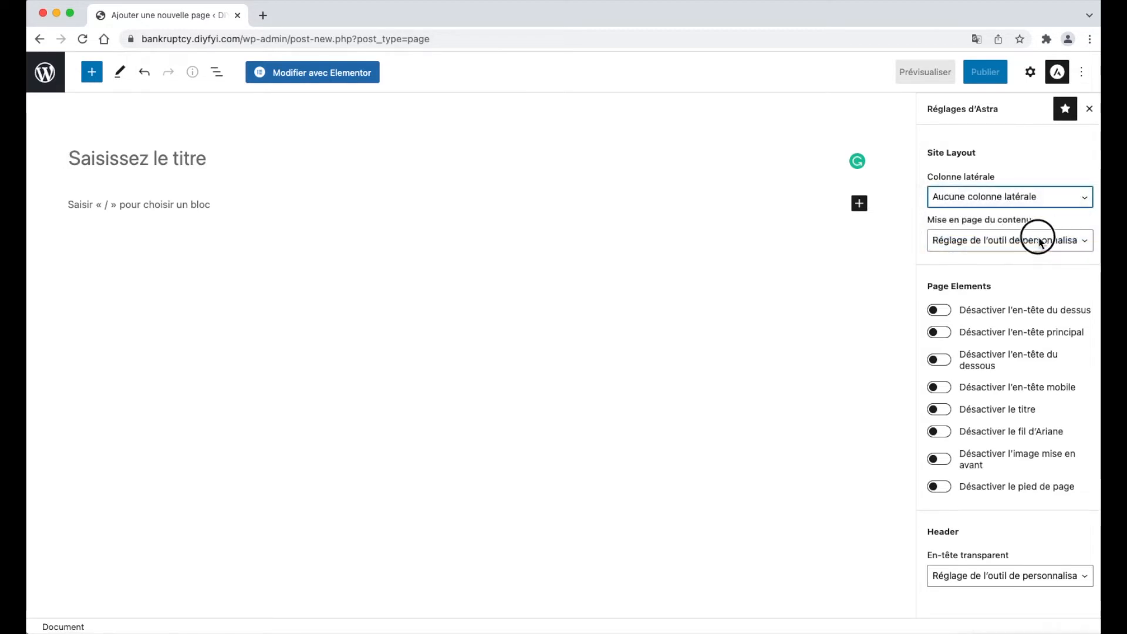
pyautogui.click(1039, 242)
pyautogui.click(1033, 272)
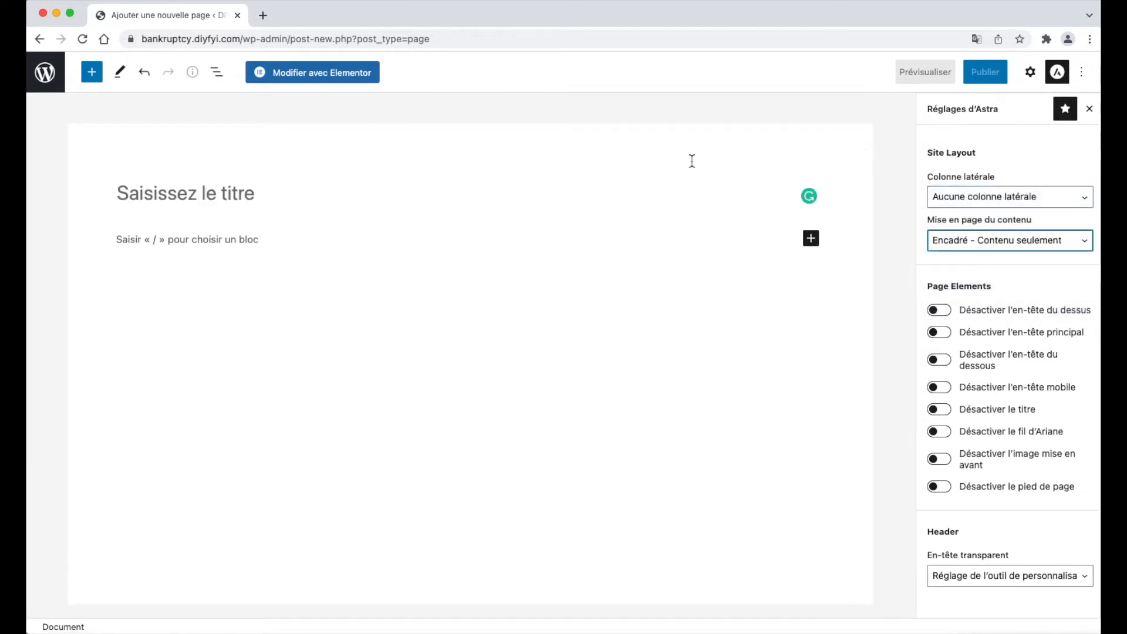
# Disable the new page's above, main, below and mobile headers, plus its title, breadcrumb and featured image.
pyautogui.click(937, 313)
pyautogui.click(949, 335)
pyautogui.click(946, 361)
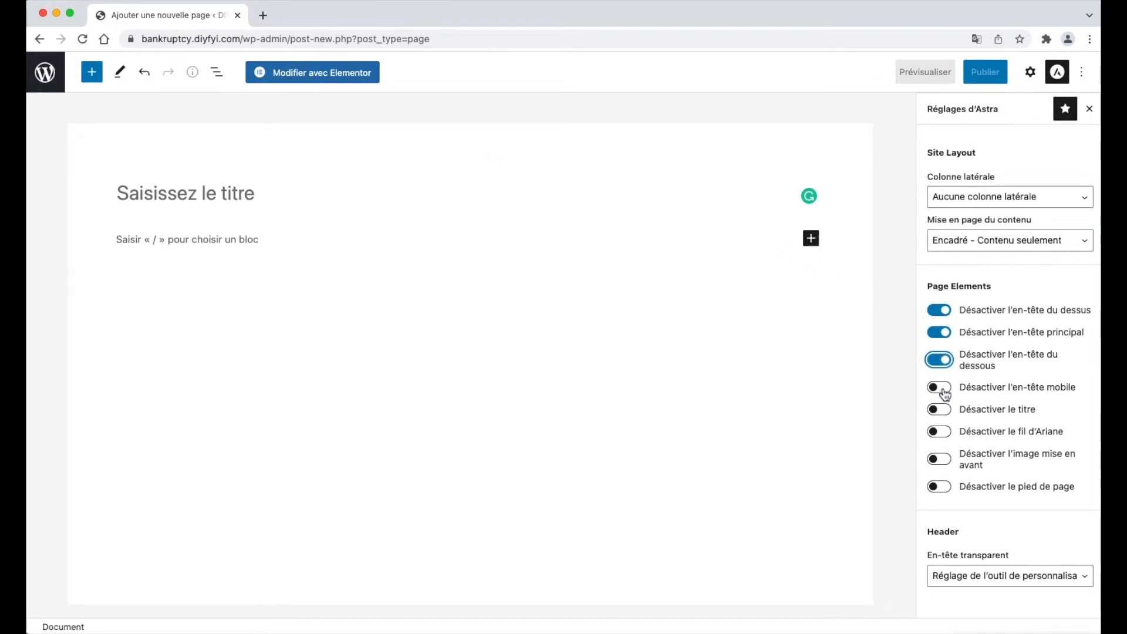
pyautogui.click(945, 388)
pyautogui.click(945, 410)
pyautogui.click(946, 433)
pyautogui.click(944, 461)
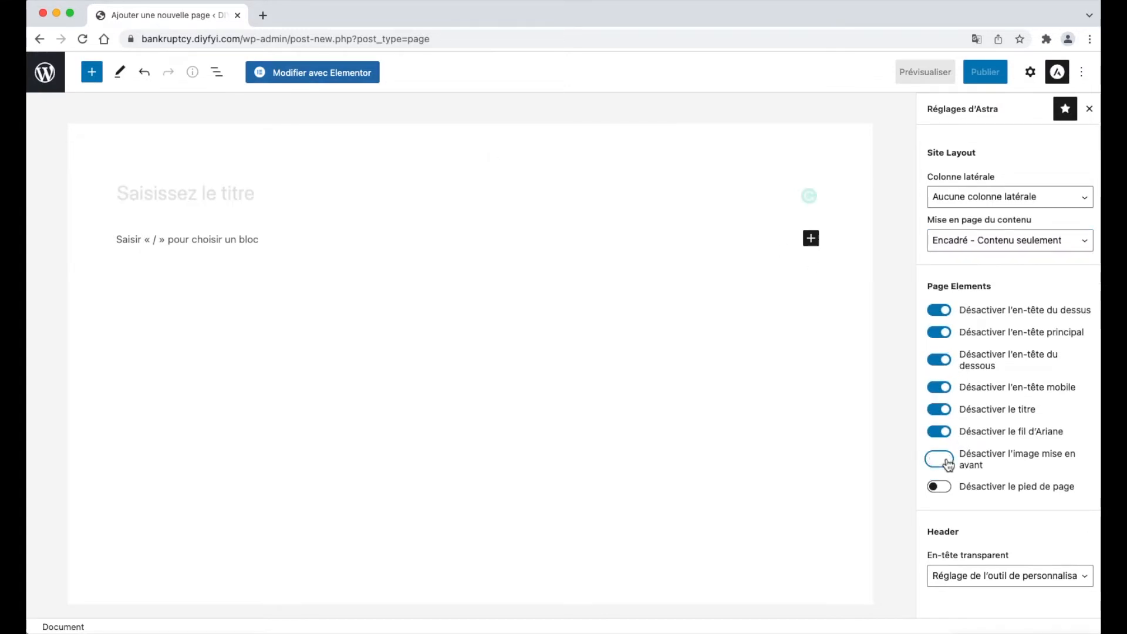
# Open the page in Elementor, add a two-column section, and place a Code court widget in its first column.
pyautogui.click(367, 85)
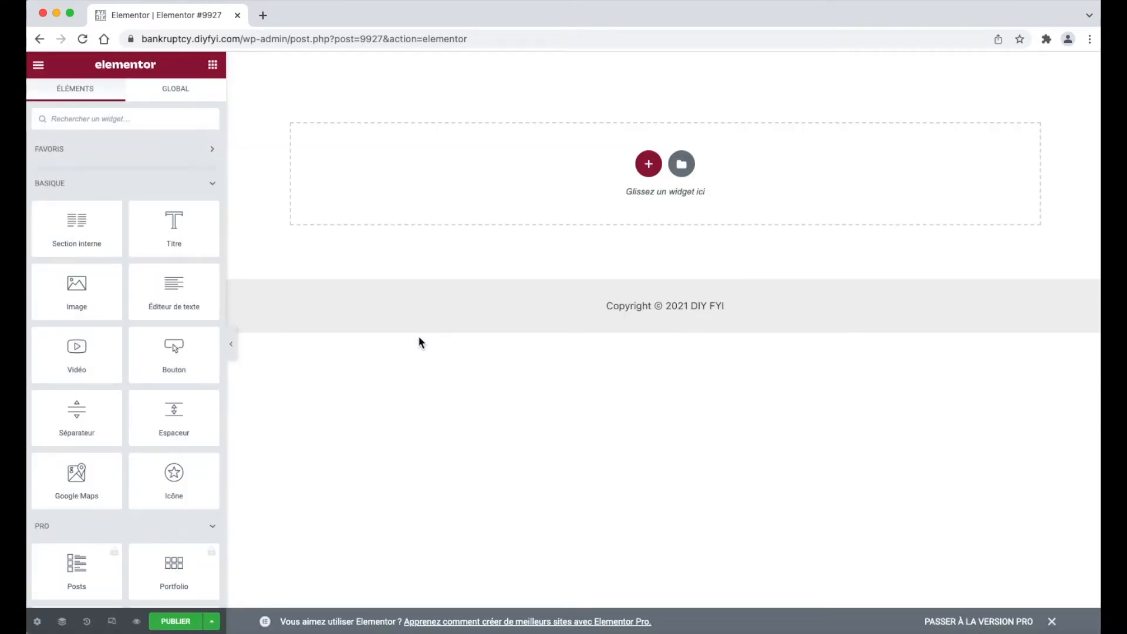
pyautogui.click(646, 163)
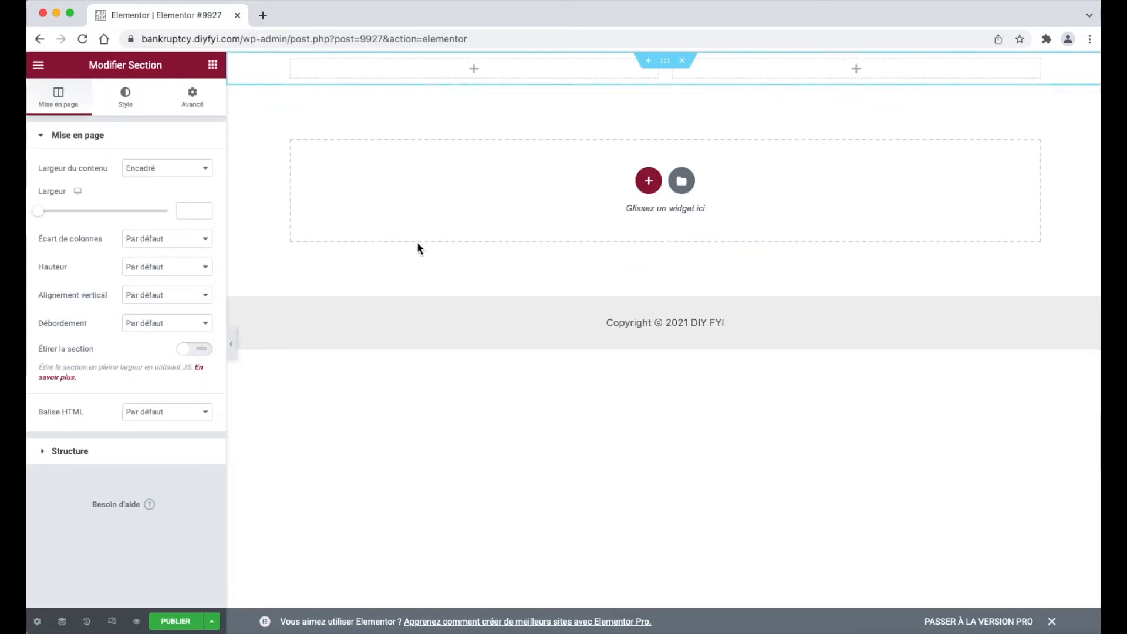
pyautogui.click(475, 71)
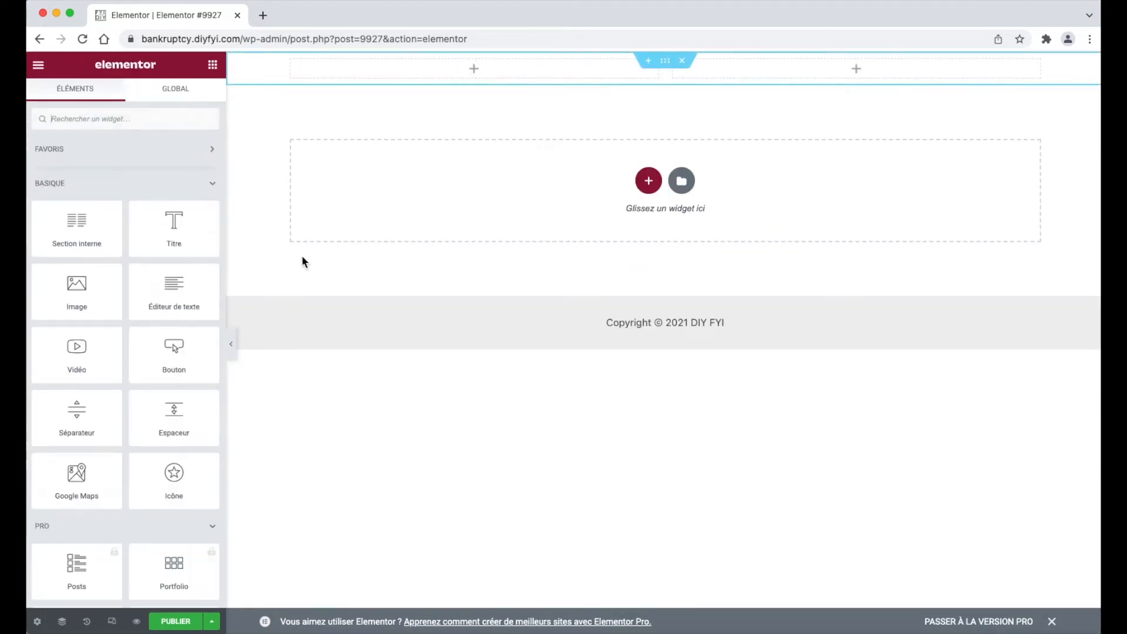
pyautogui.scroll(-5, 114, 366)
pyautogui.scroll(-10, 120, 370)
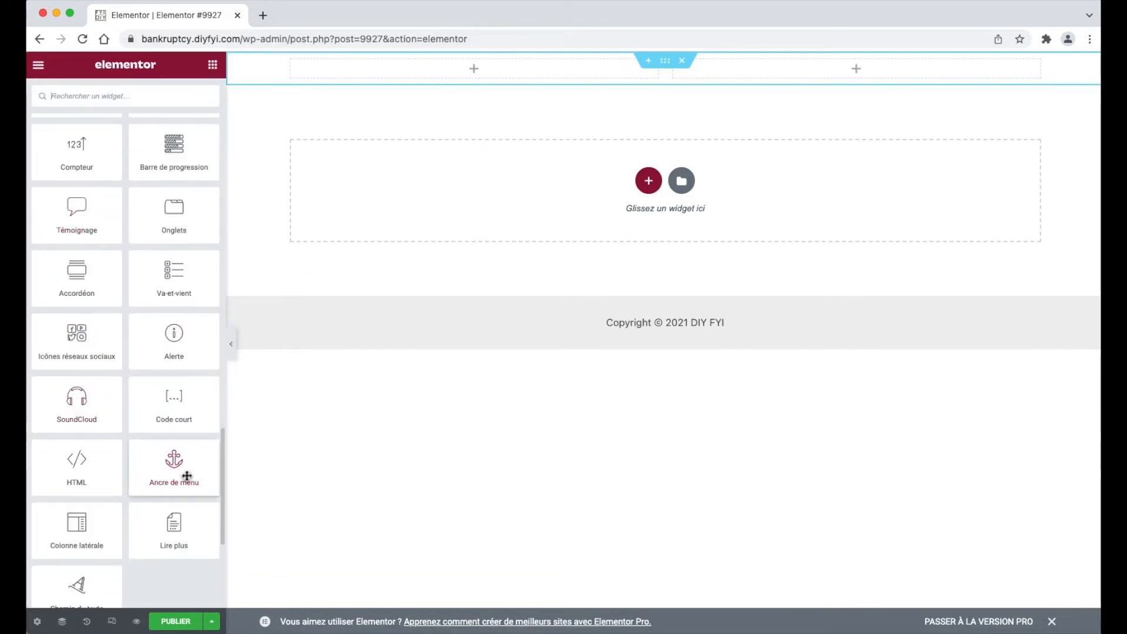
pyautogui.moveTo(181, 403); pyautogui.dragTo(486, 79)
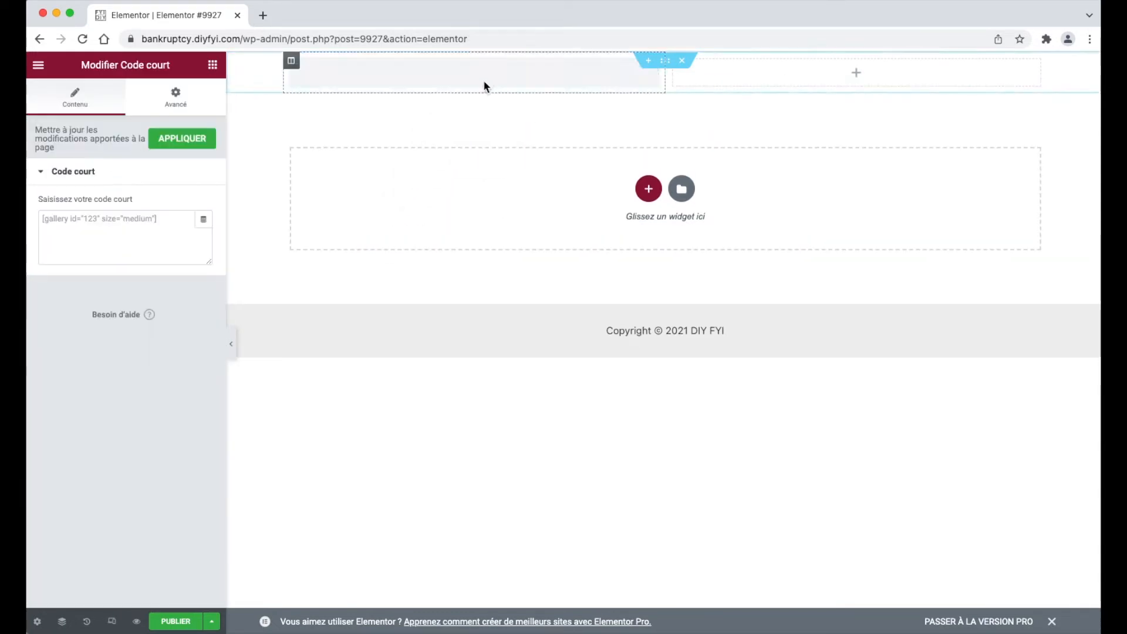
# Paste the [pmpro_levels] shortcode into the Code court widget, apply it, and preview the page.
pyautogui.click(146, 218)
pyautogui.rightClick(146, 218)
pyautogui.click(178, 313)
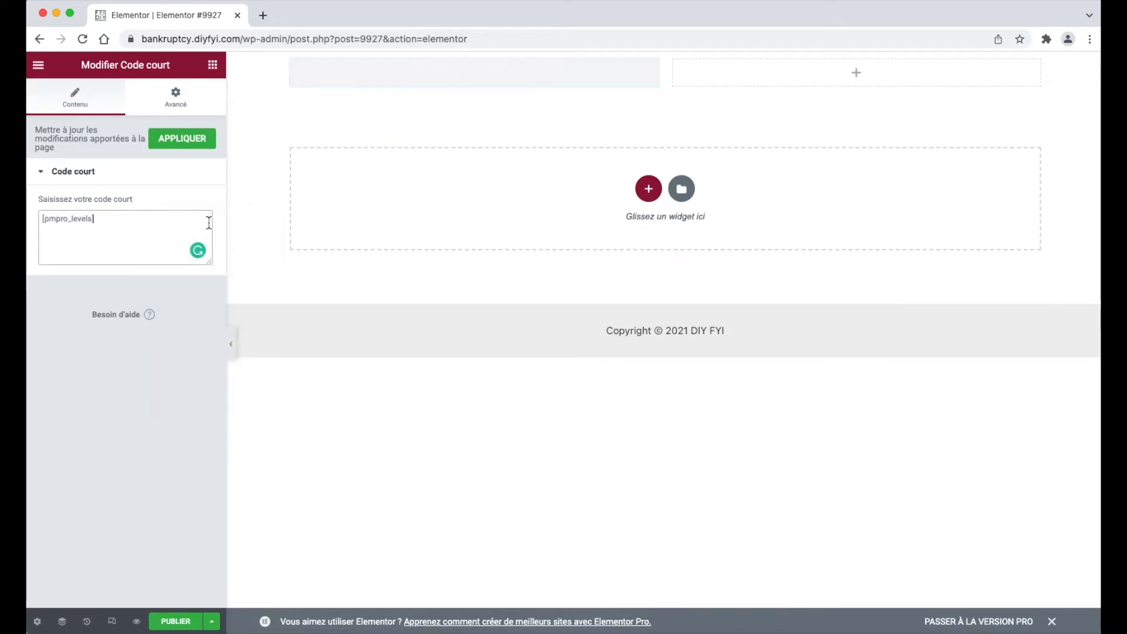
pyautogui.click(183, 152)
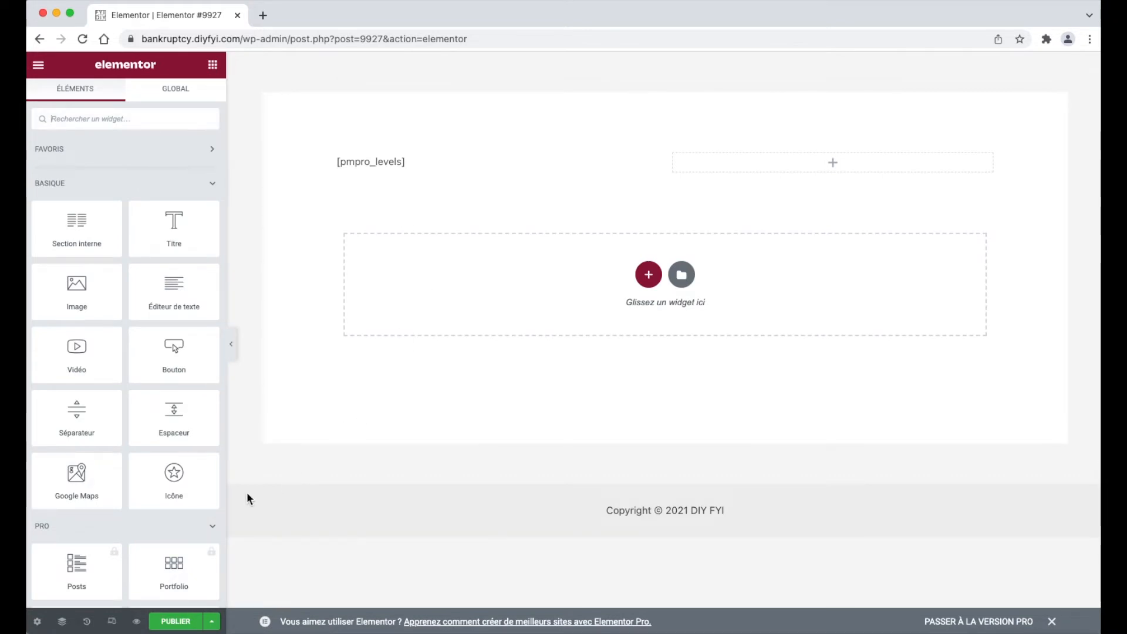
pyautogui.click(139, 623)
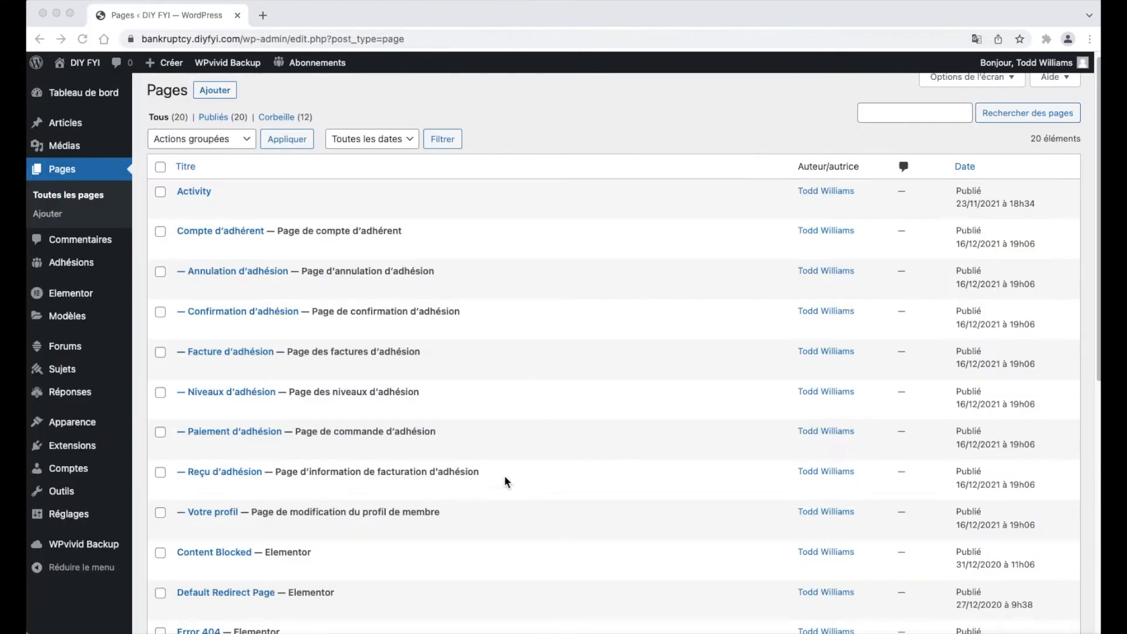
# Open the membership payment gateway and SSL settings, and choose Stripe as the gateway with "Enironnement de test" as its environment.
pyautogui.click(108, 275)
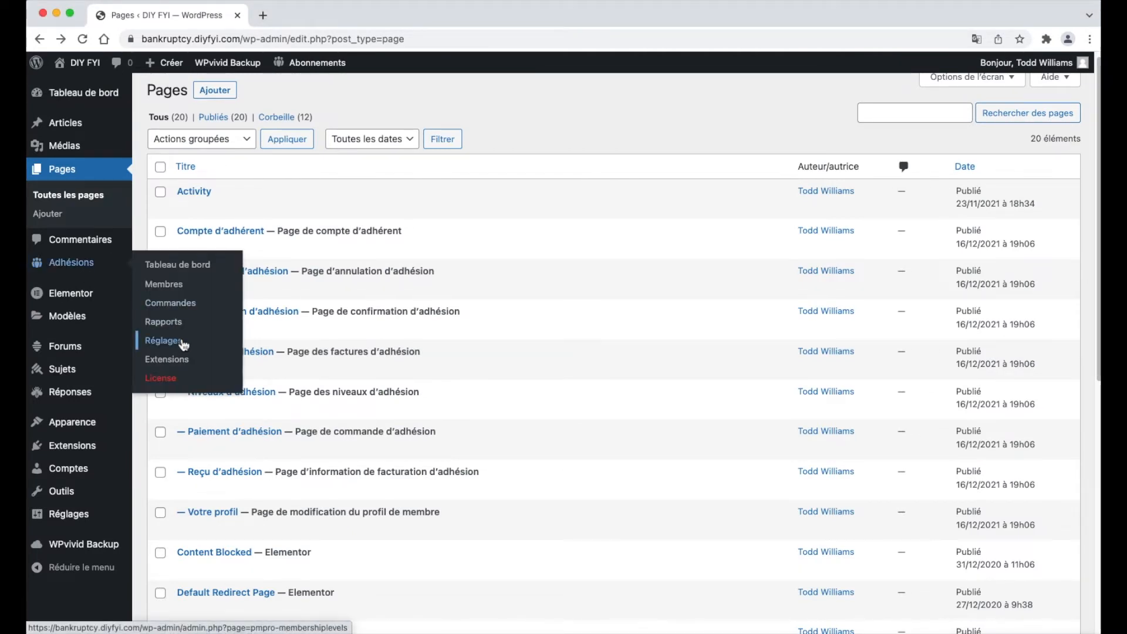
pyautogui.click(212, 345)
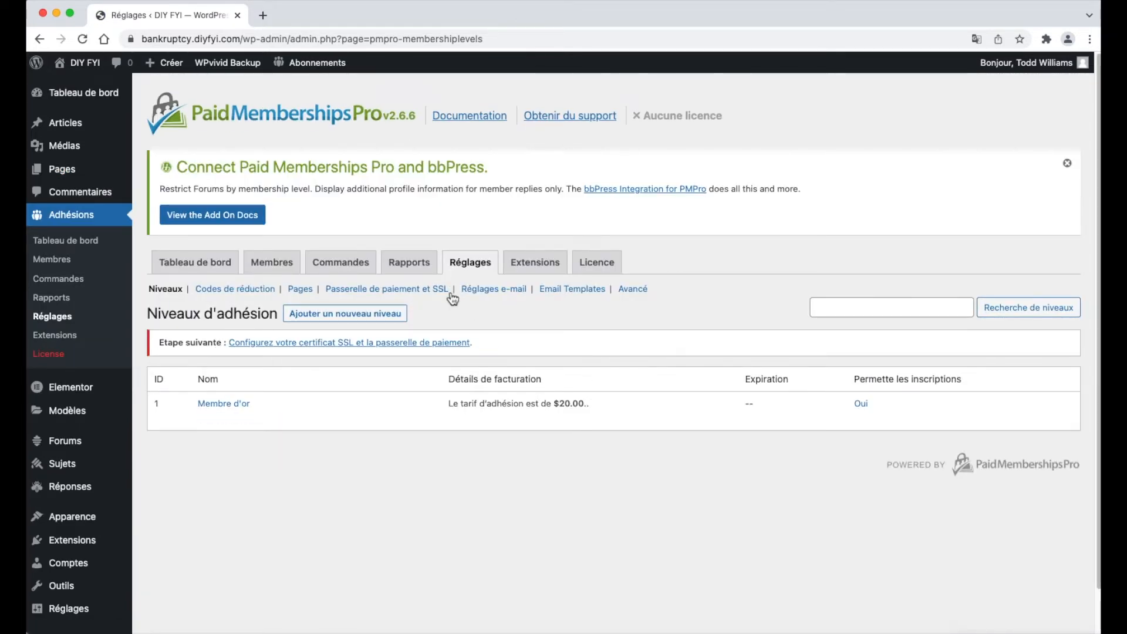
pyautogui.click(451, 294)
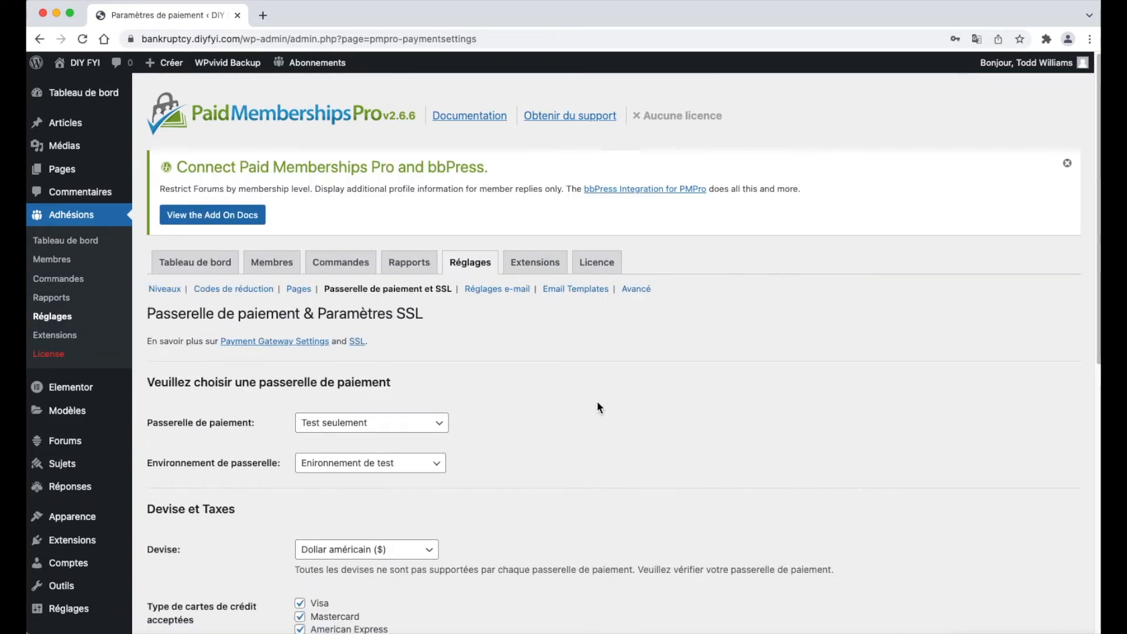
pyautogui.click(443, 423)
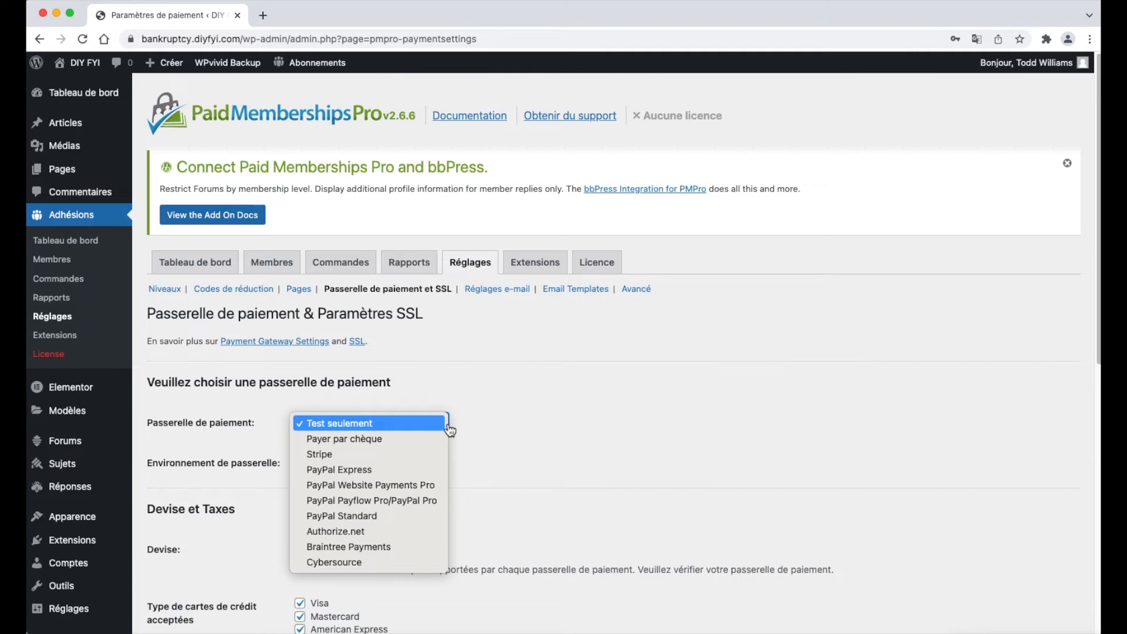
pyautogui.click(431, 460)
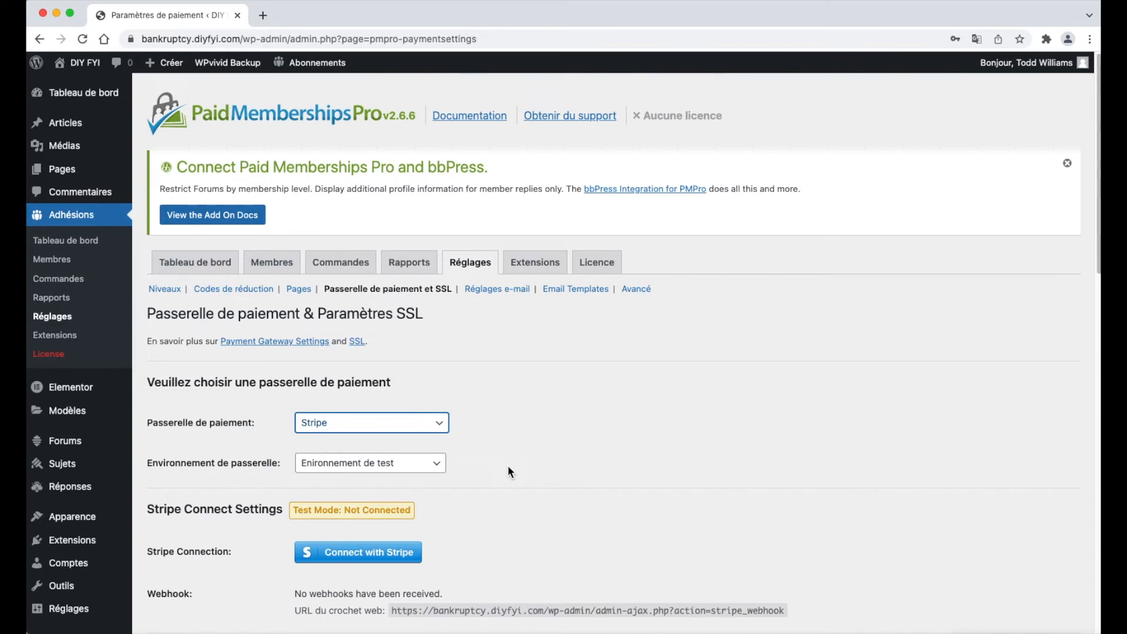
pyautogui.click(444, 466)
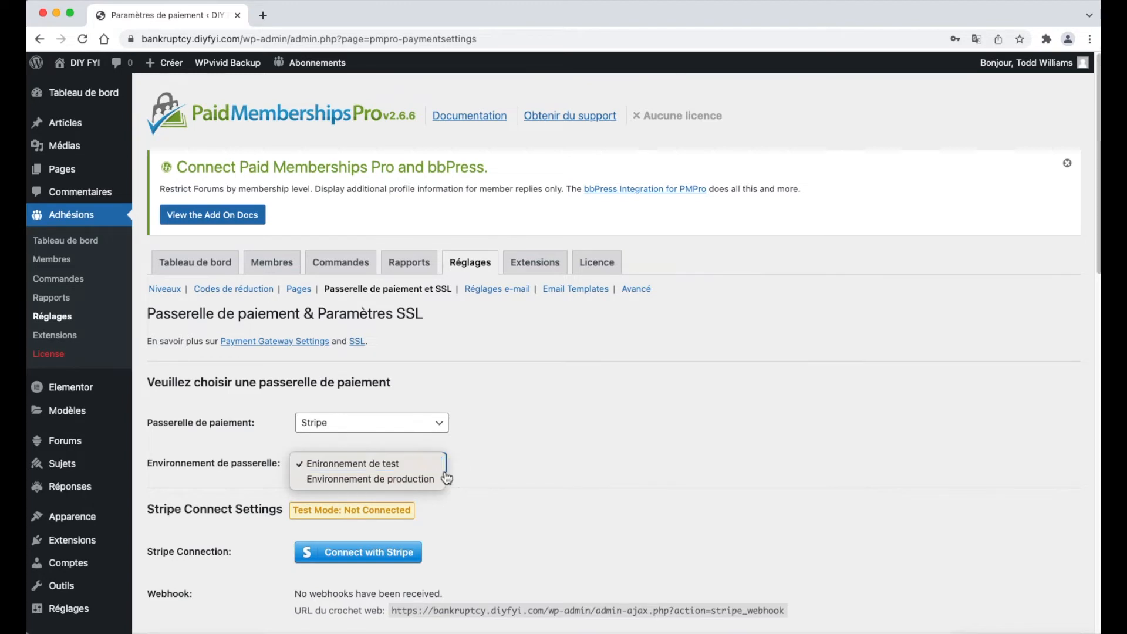
pyautogui.click(444, 473)
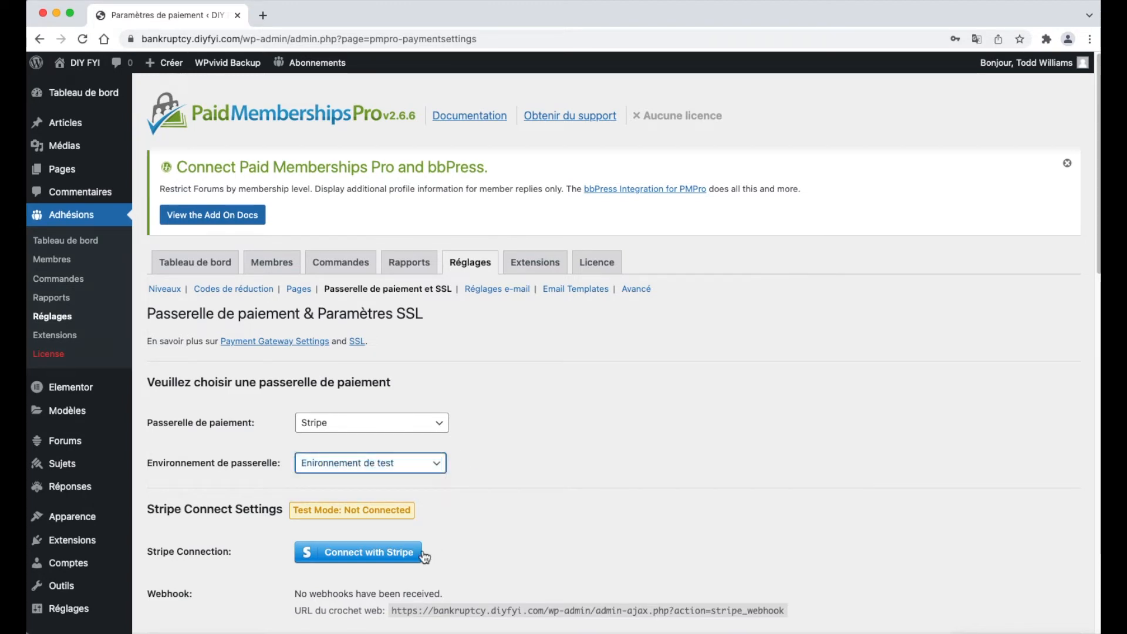
# Review the Stripe, currency, tax and SSL options, and save the payment settings.
pyautogui.scroll(-1, 420, 557)
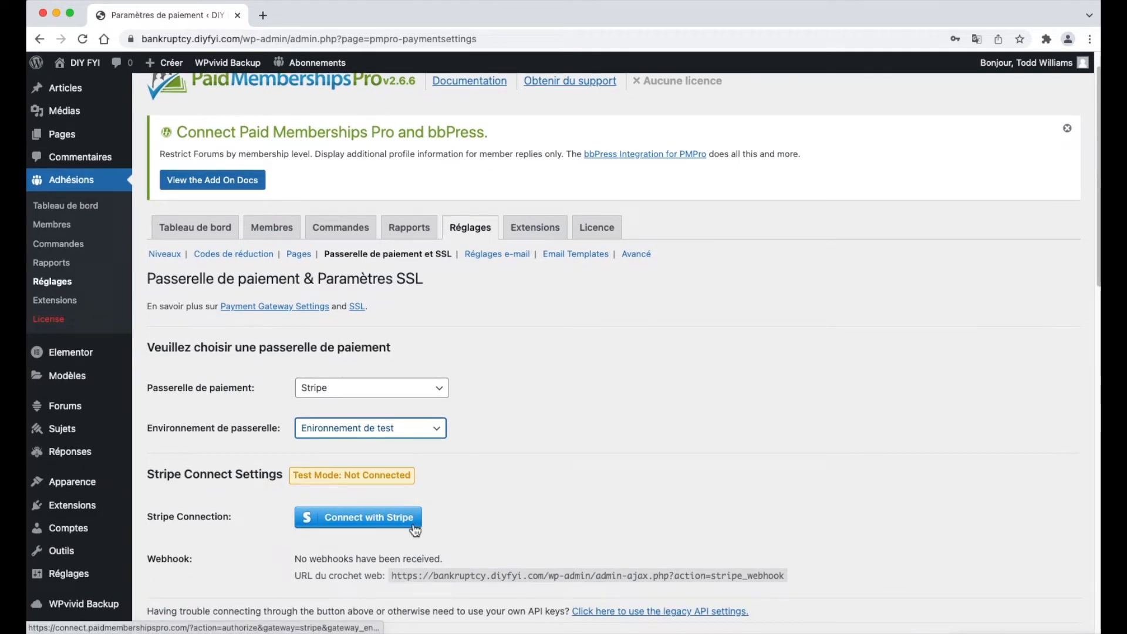
pyautogui.scroll(-3, 487, 522)
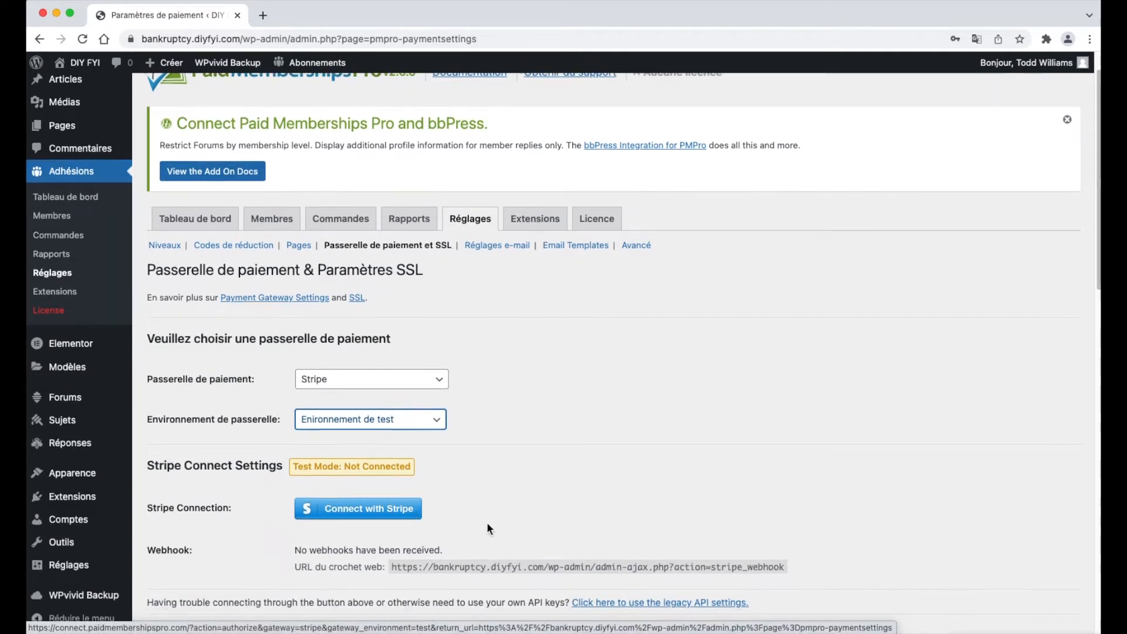
pyautogui.scroll(-7, 487, 526)
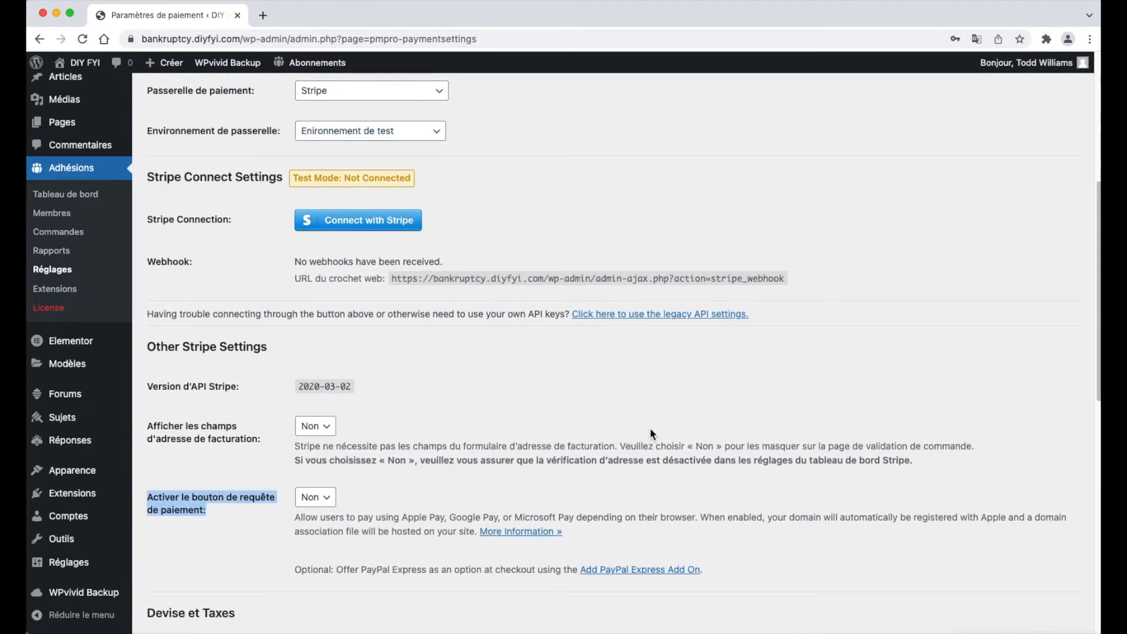
pyautogui.scroll(-3, 651, 433)
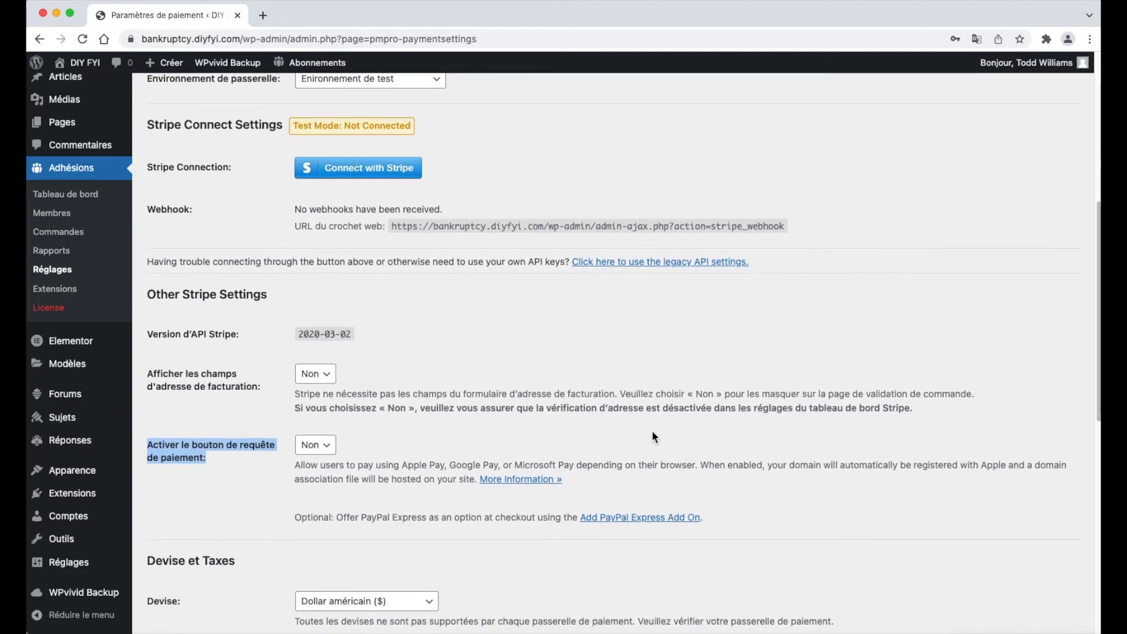
pyautogui.scroll(-4, 653, 433)
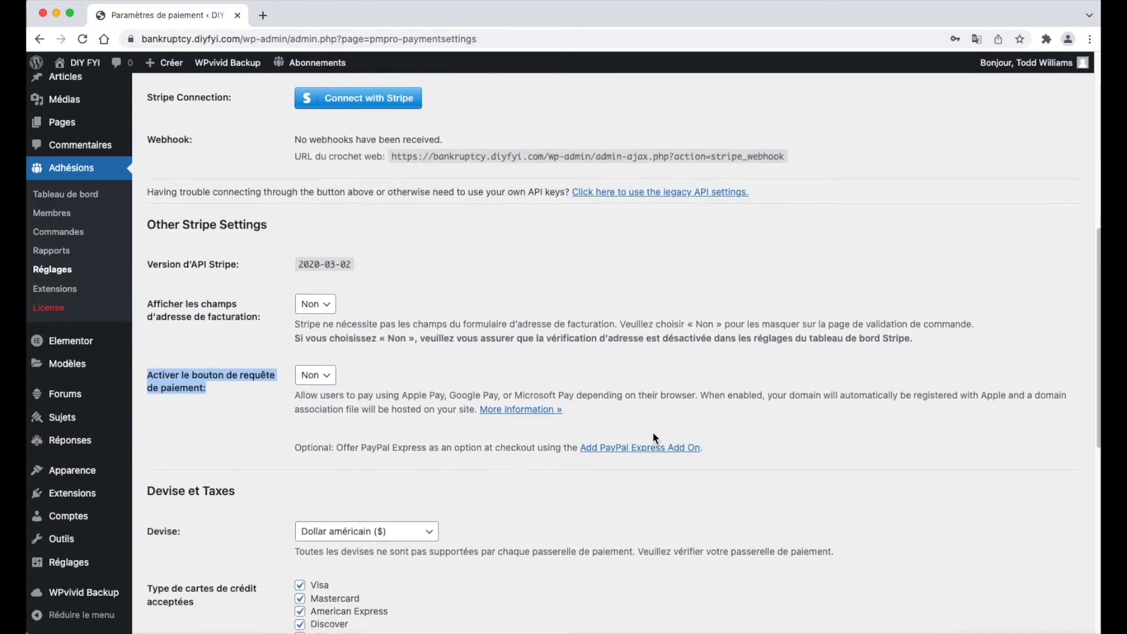
pyautogui.scroll(-5, 654, 433)
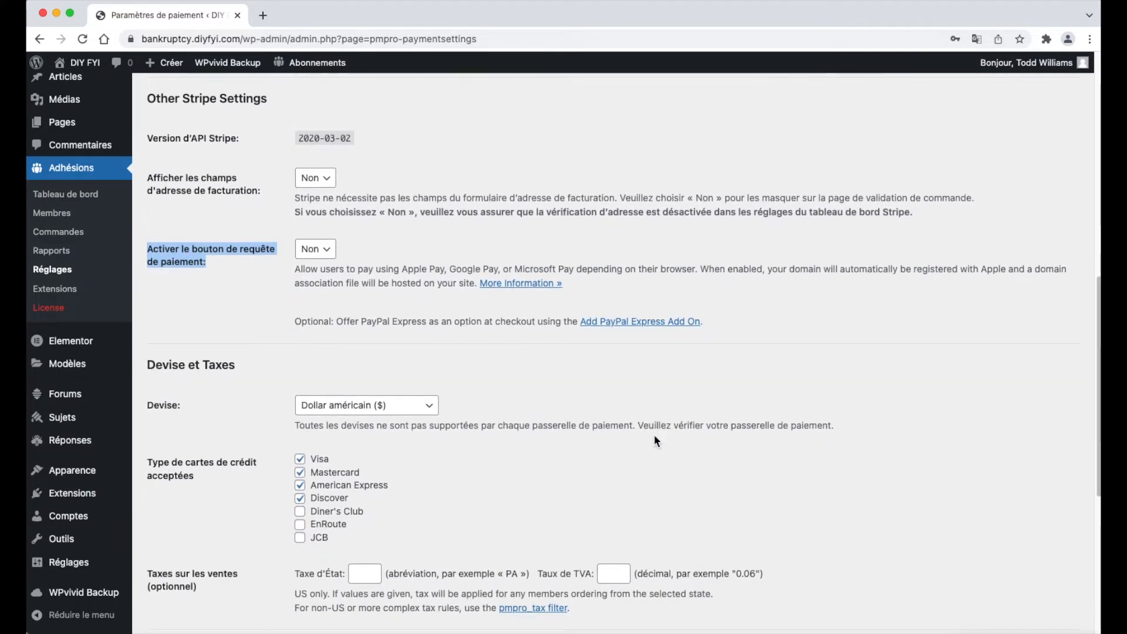
pyautogui.scroll(-3, 655, 440)
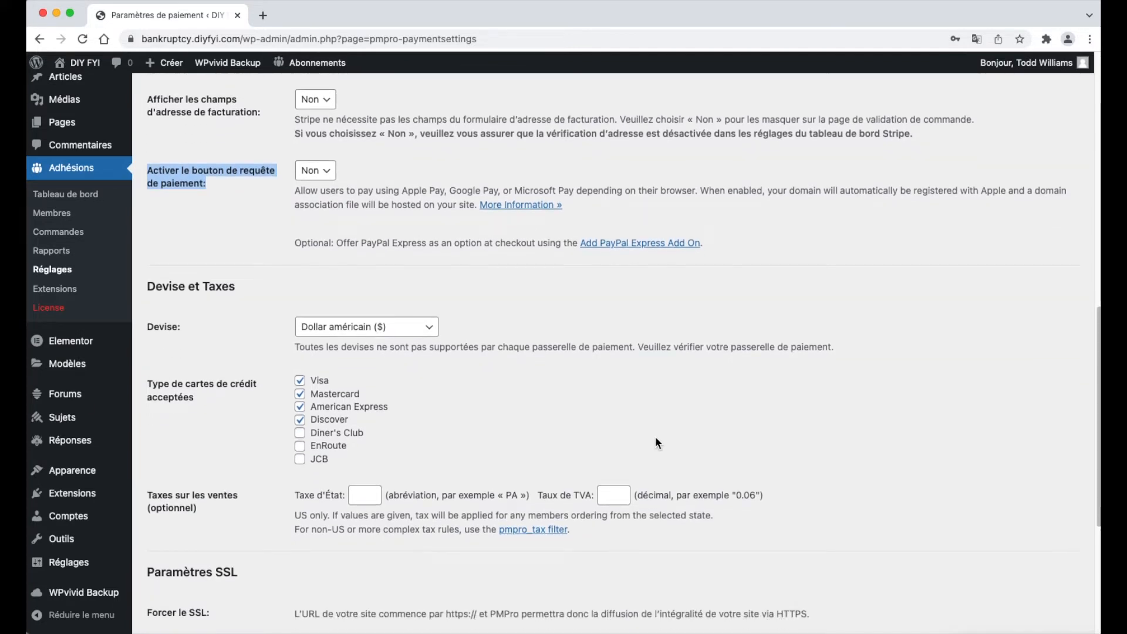
pyautogui.scroll(-5, 656, 439)
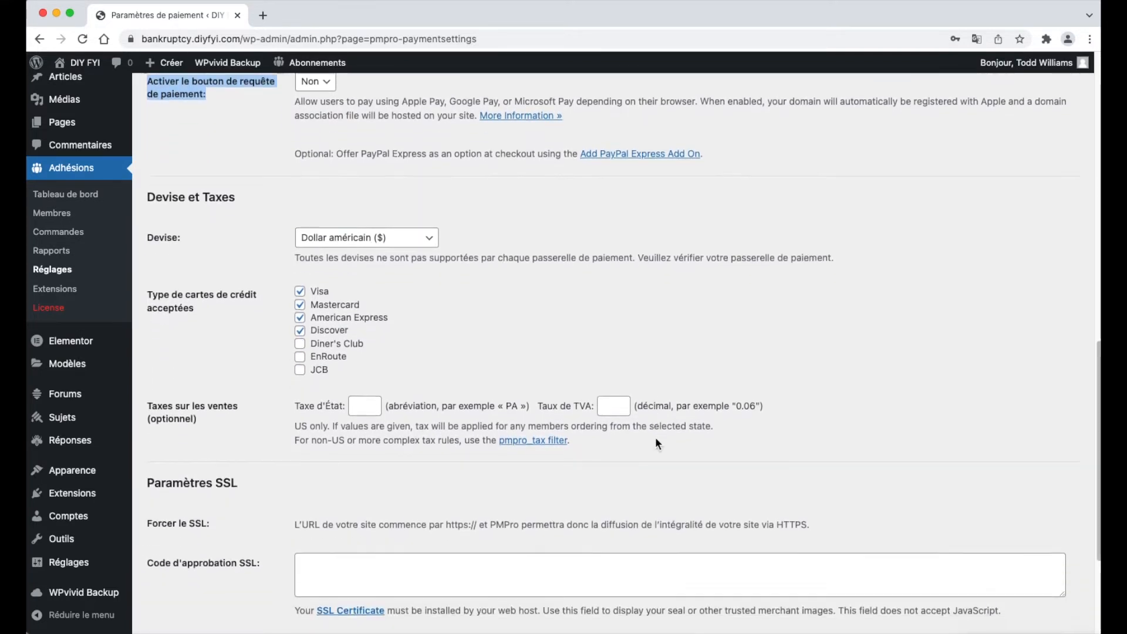
pyautogui.scroll(-3, 655, 440)
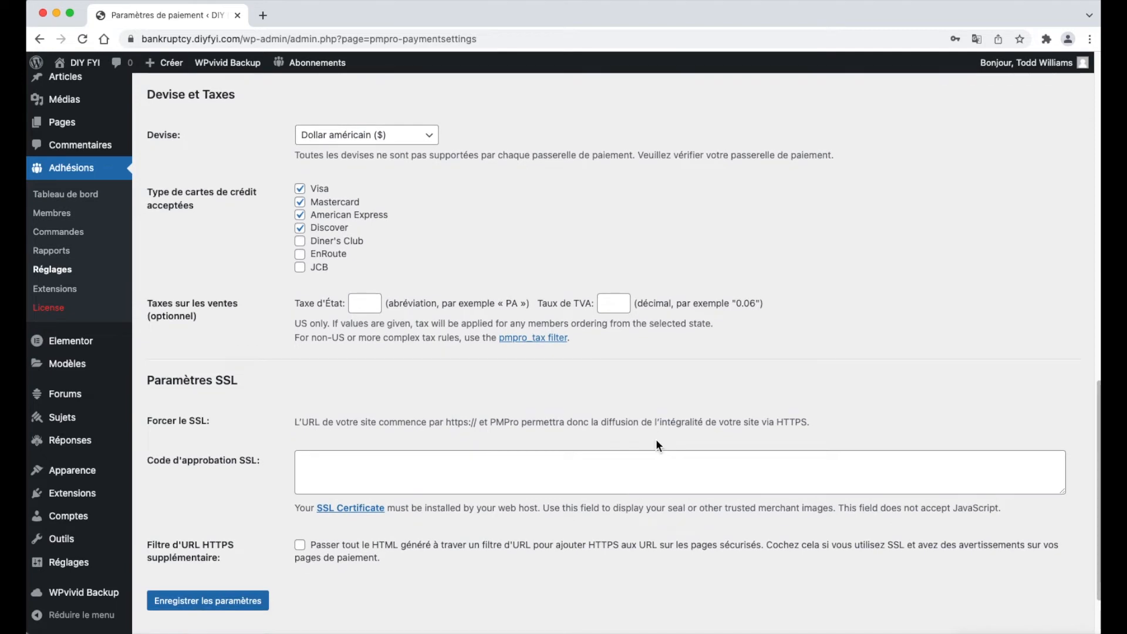
pyautogui.scroll(-1, 656, 446)
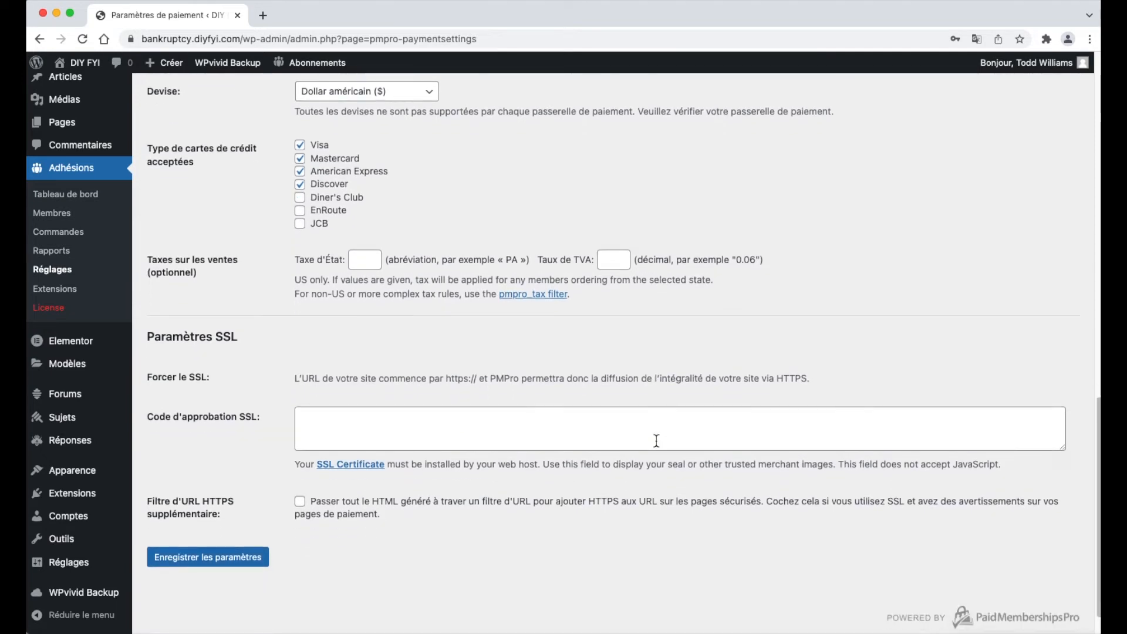
pyautogui.click(252, 556)
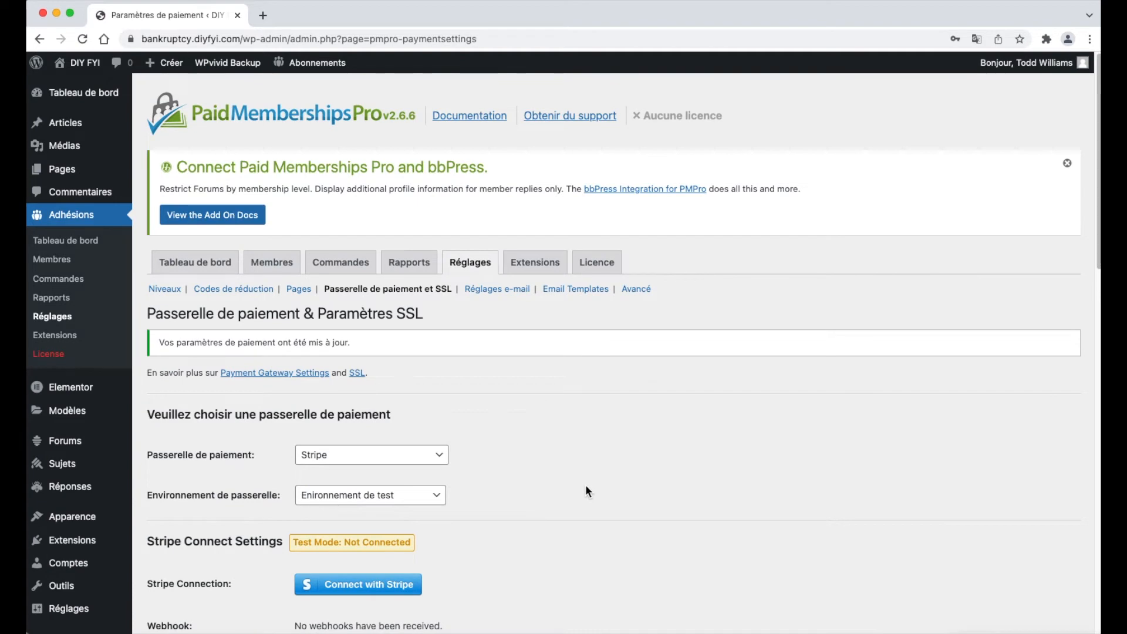
# Set the maximum number of payment cycles for the "Membre d'or" level to 0 and save the level.
pyautogui.click(165, 289)
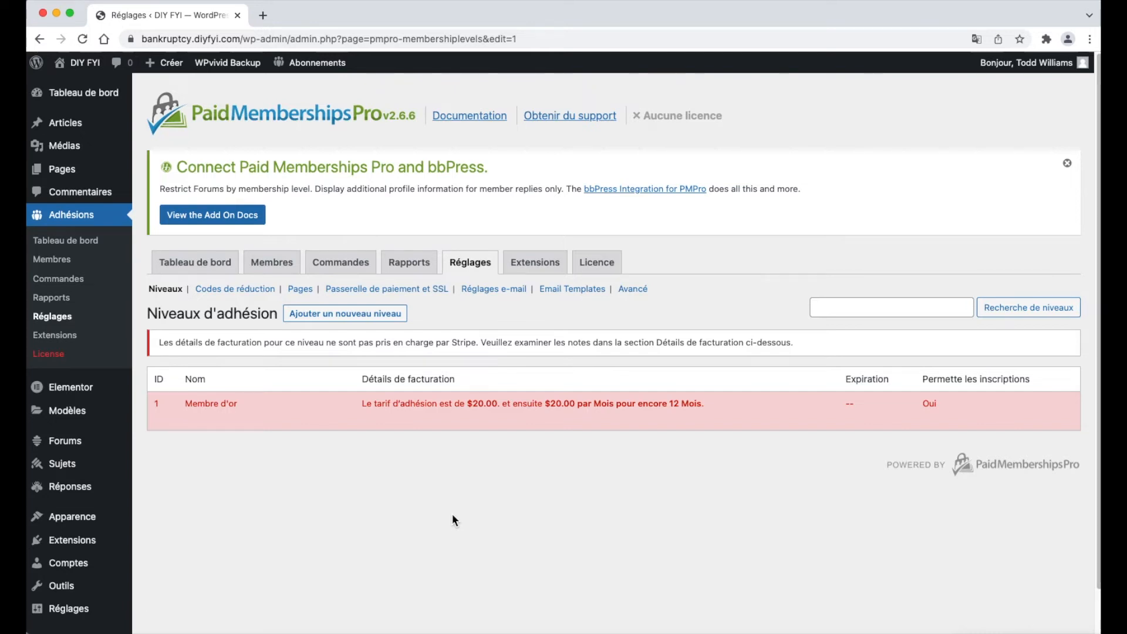
pyautogui.click(216, 423)
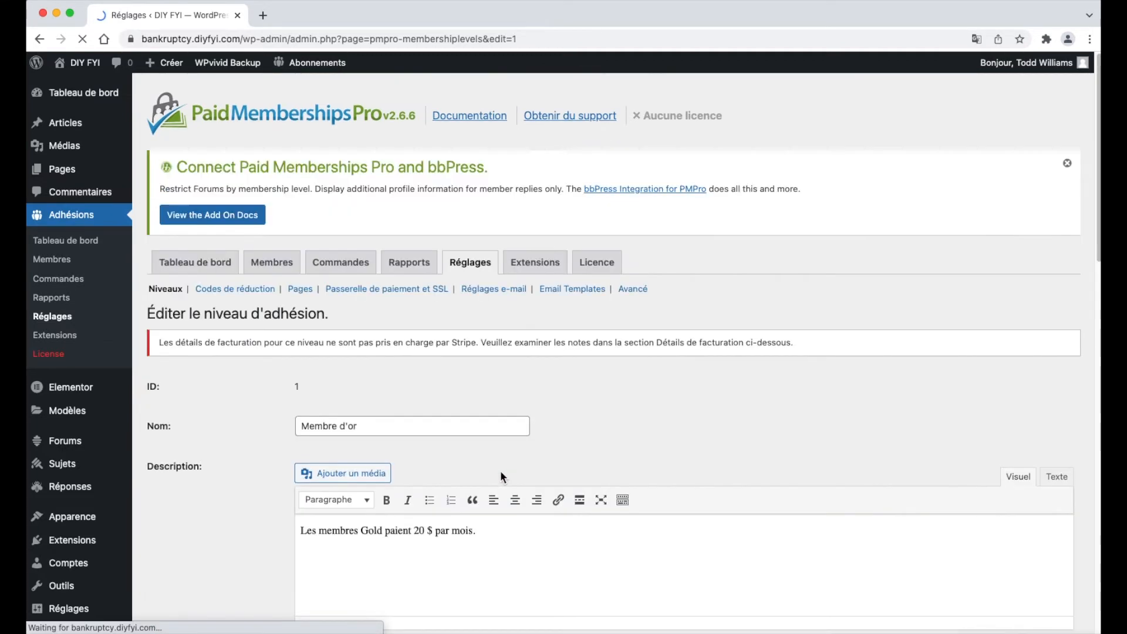
pyautogui.scroll(-3, 505, 470)
pyautogui.scroll(-5, 506, 473)
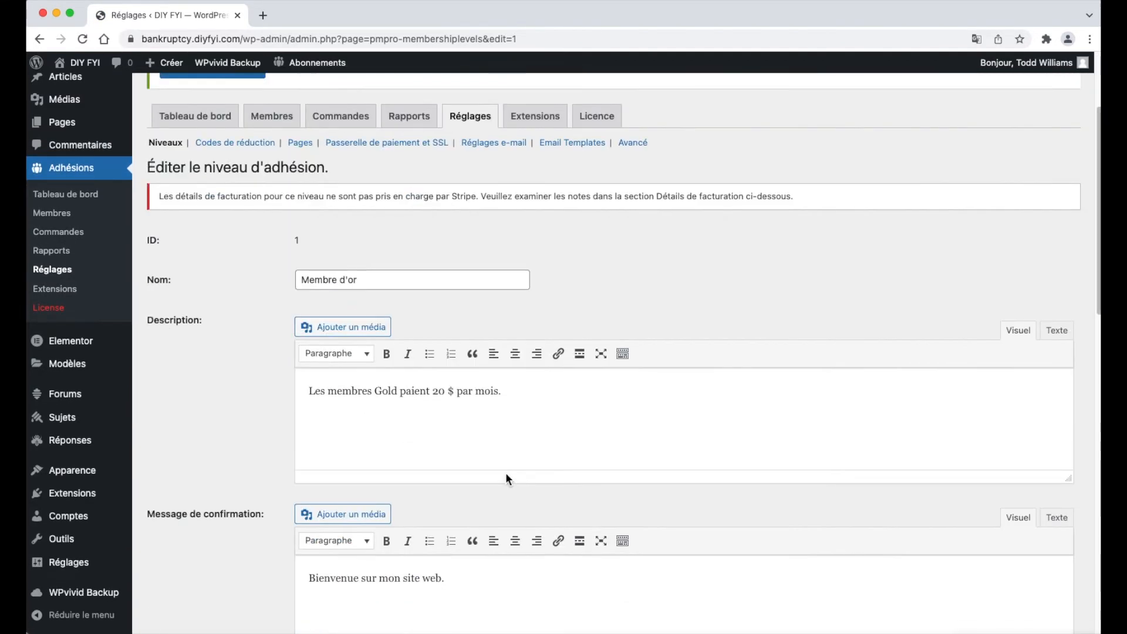
pyautogui.scroll(-2, 506, 474)
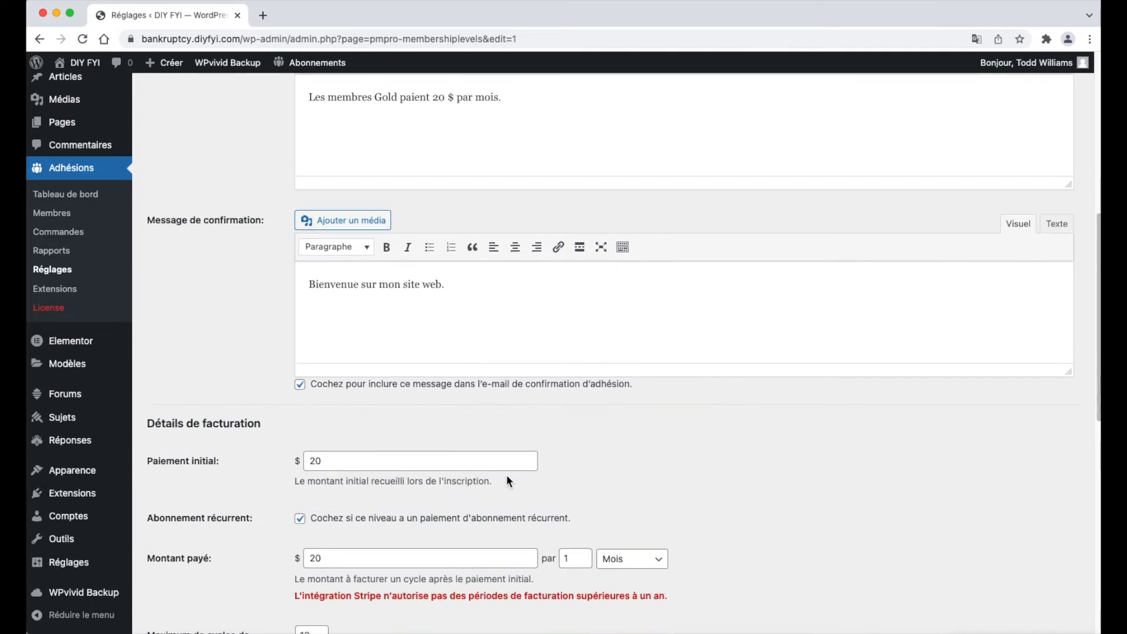
pyautogui.scroll(-5, 509, 482)
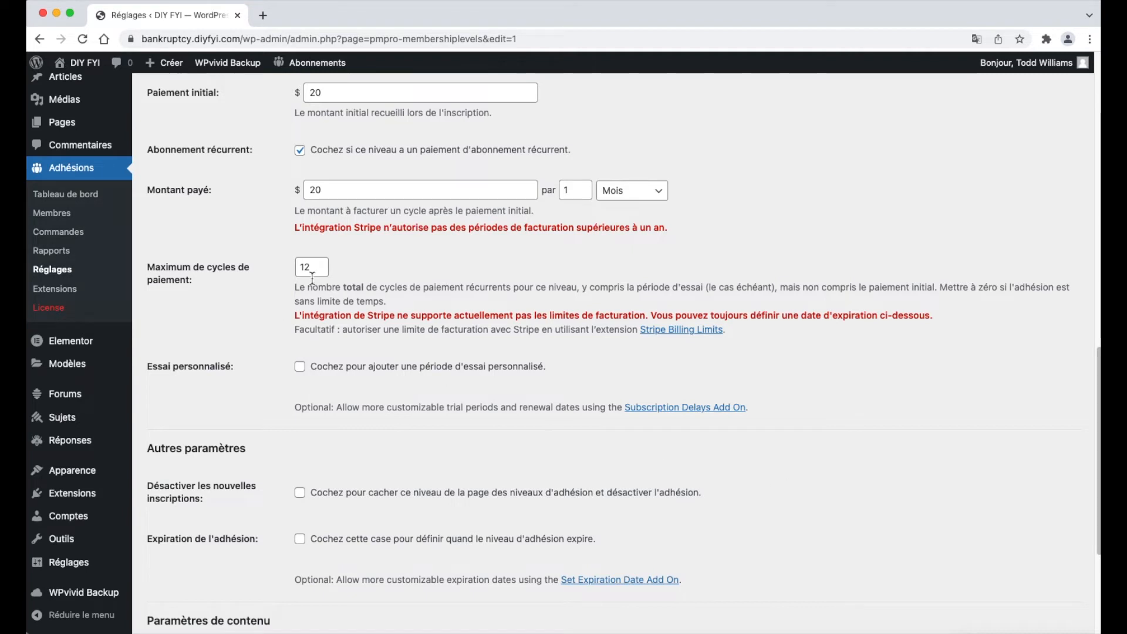
pyautogui.moveTo(313, 275); pyautogui.dragTo(279, 276)
pyautogui.write('0')
pyautogui.click(397, 321)
pyautogui.scroll(-4, 402, 346)
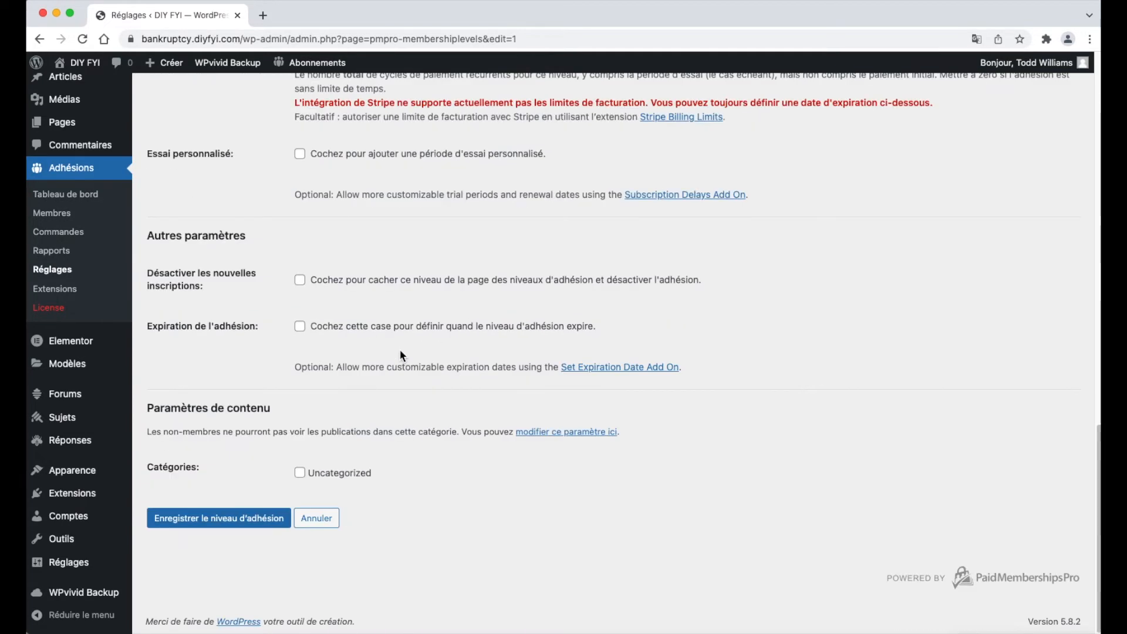
pyautogui.click(270, 522)
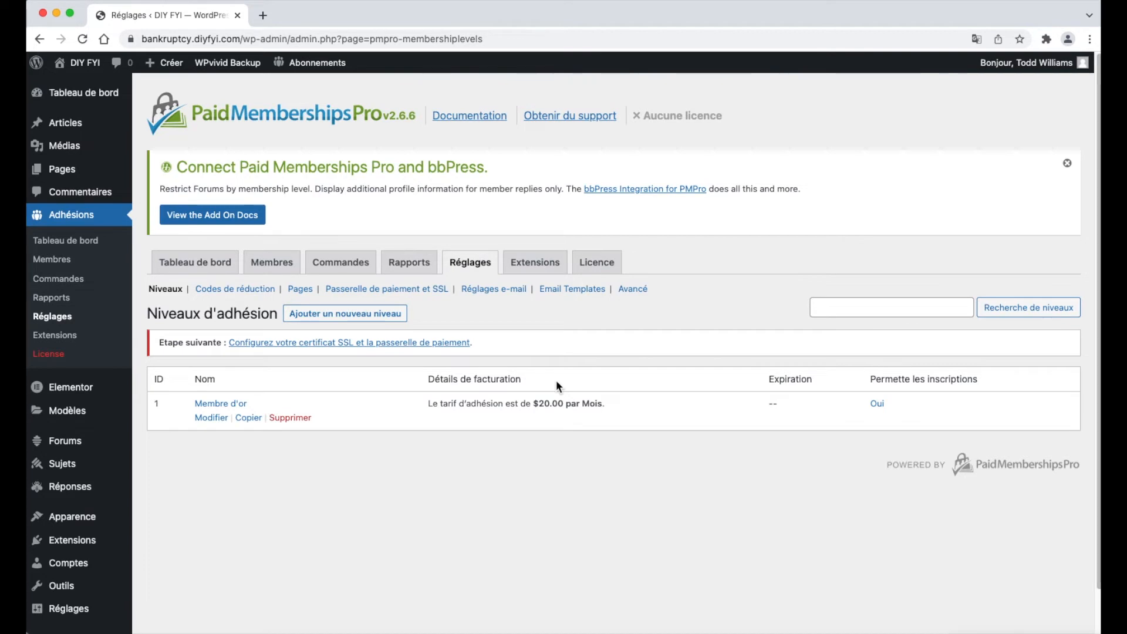
# In the membership e-mail settings, enter the new sender e-mail address and set the sender name to diyfyi.com.
pyautogui.click(526, 290)
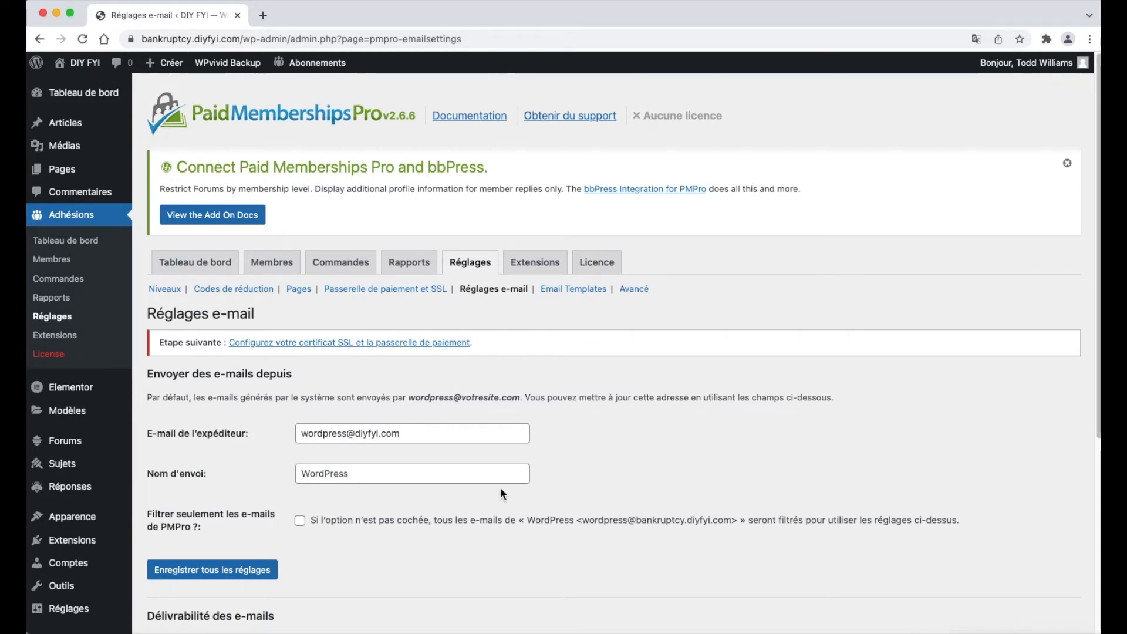
pyautogui.moveTo(346, 437); pyautogui.dragTo(288, 437)
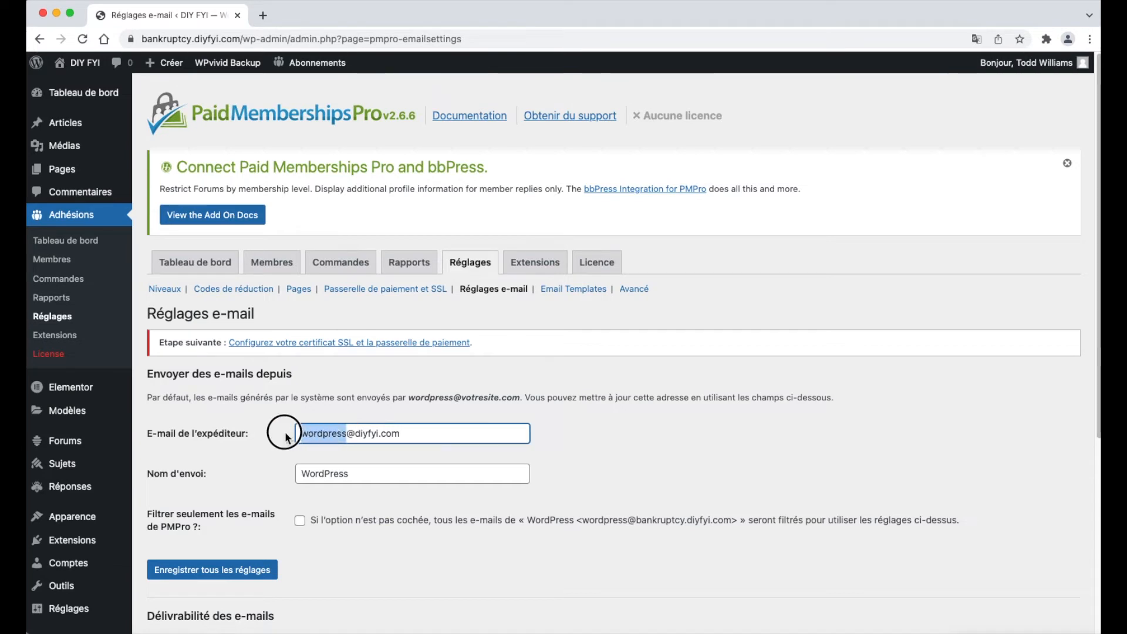
pyautogui.rightClick(305, 435)
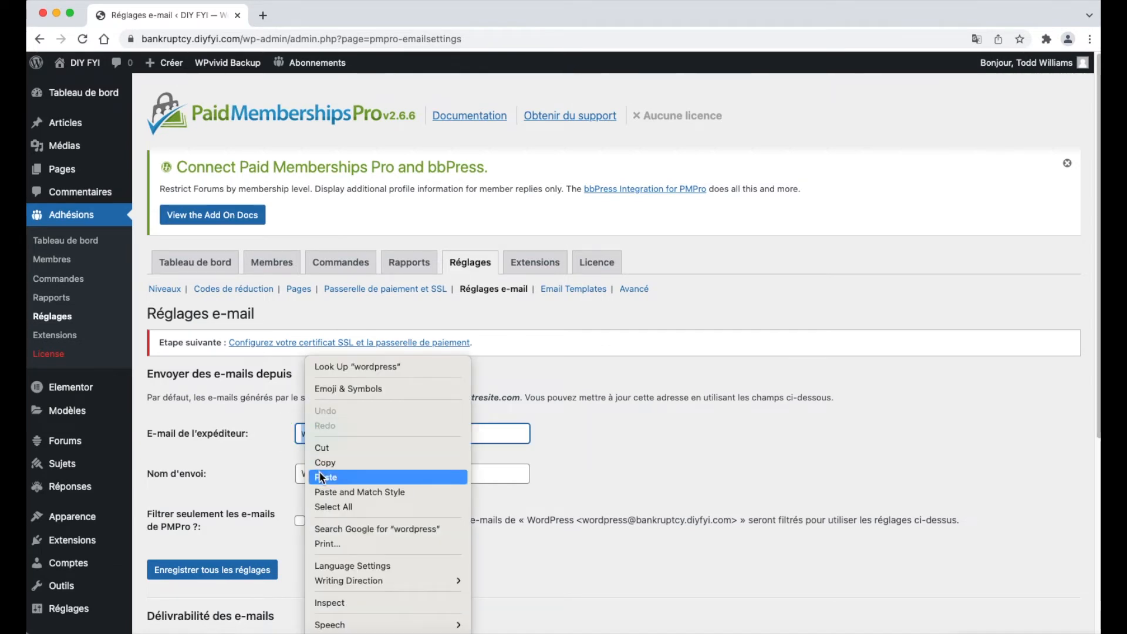
pyautogui.click(352, 477)
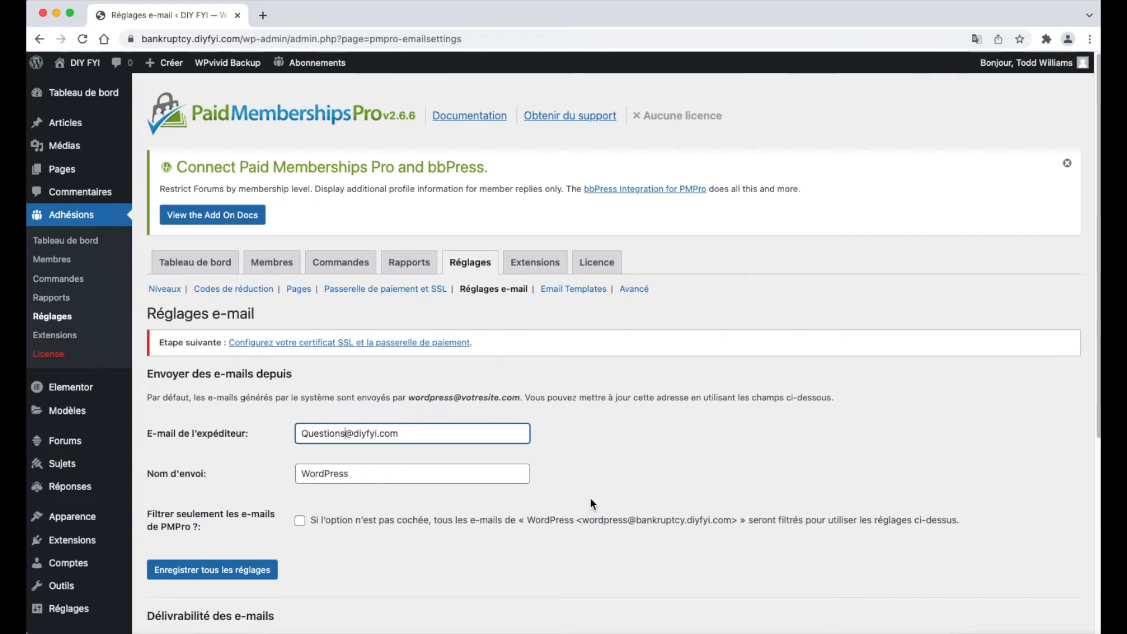
pyautogui.doubleClick(303, 475)
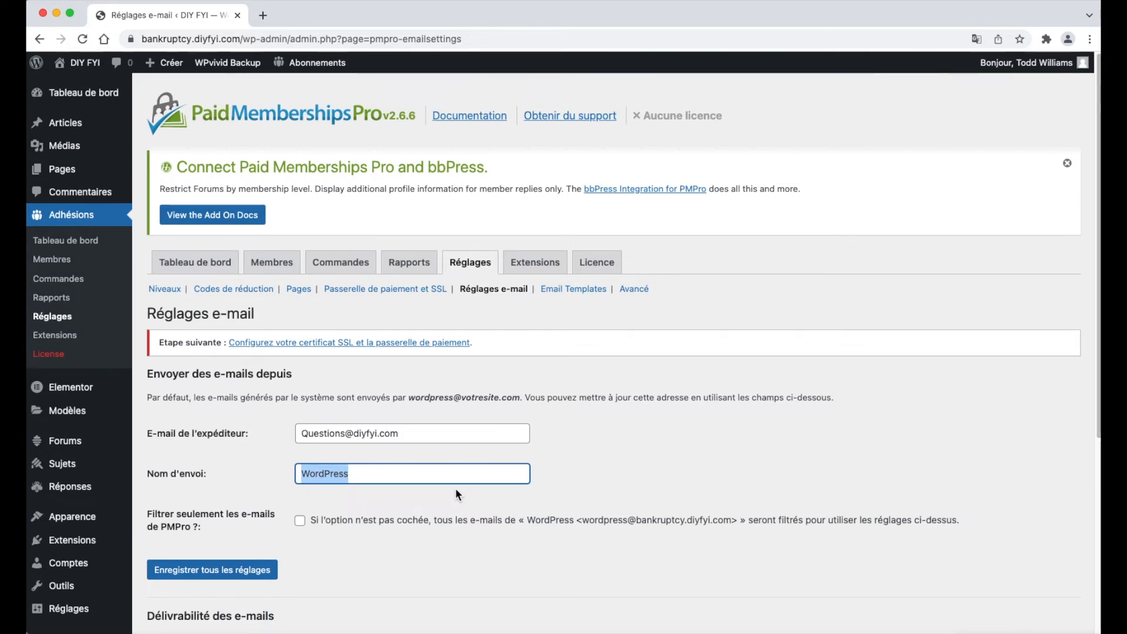
pyautogui.write('D')
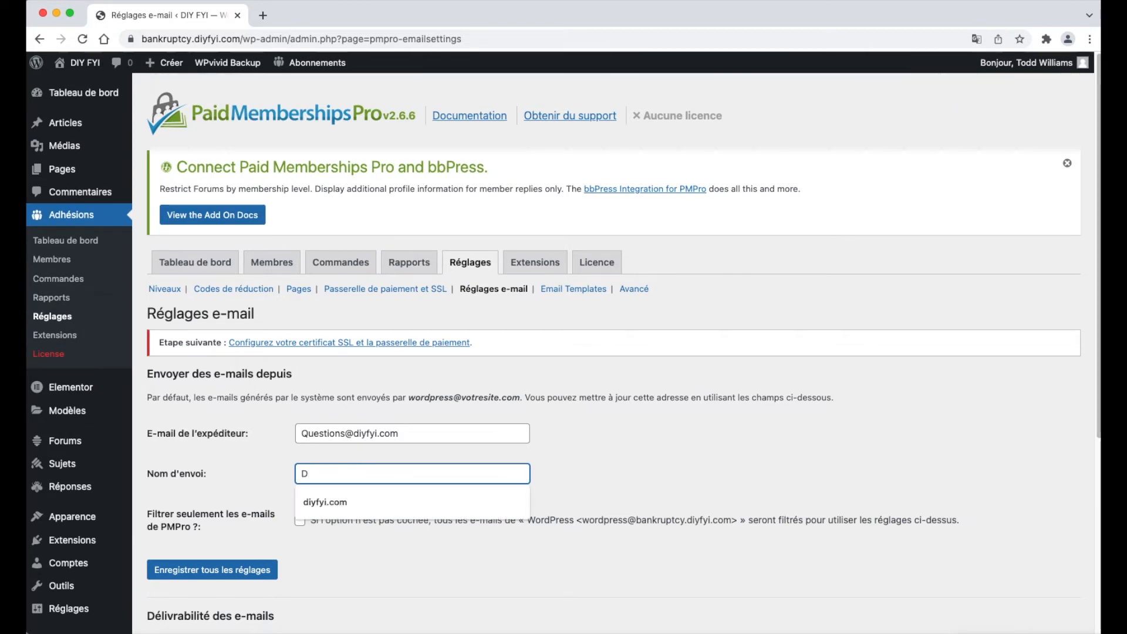
pyautogui.click(307, 512)
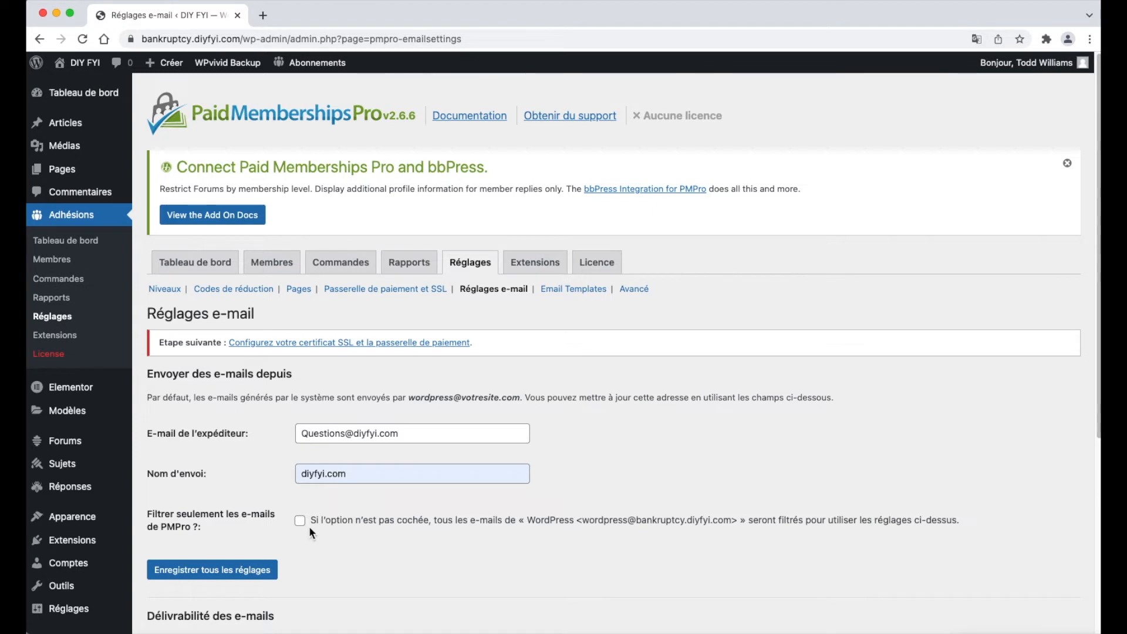
# Enable filtering of PMPro e-mails only, review the deliverability and other e-mail options, and save the e-mail settings.
pyautogui.click(300, 522)
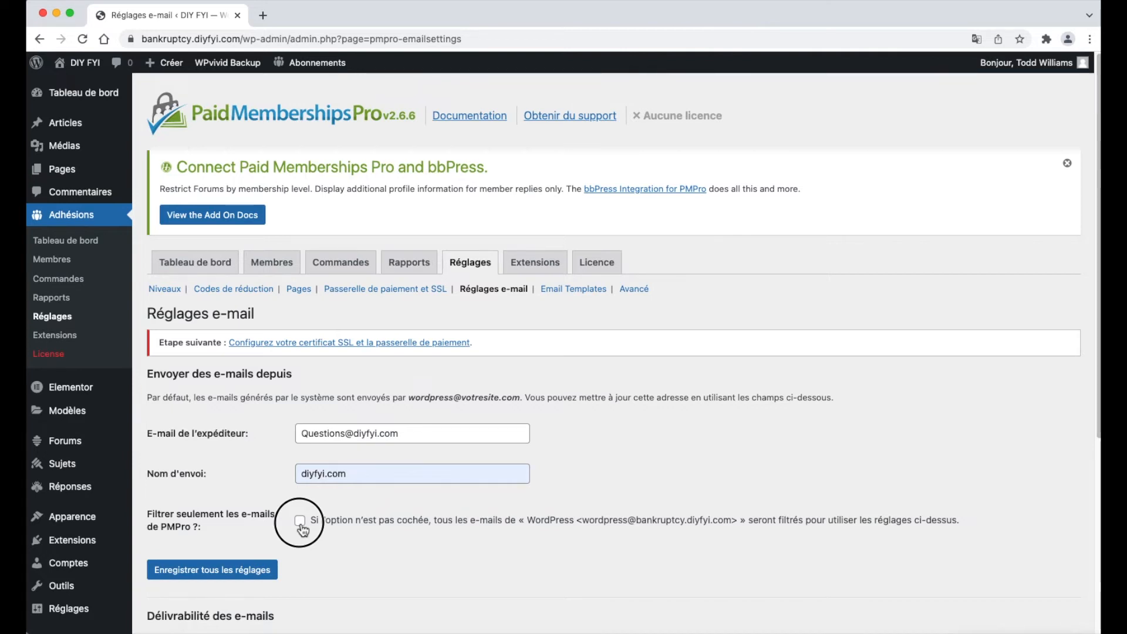
pyautogui.click(300, 524)
pyautogui.scroll(-5, 679, 513)
pyautogui.click(266, 309)
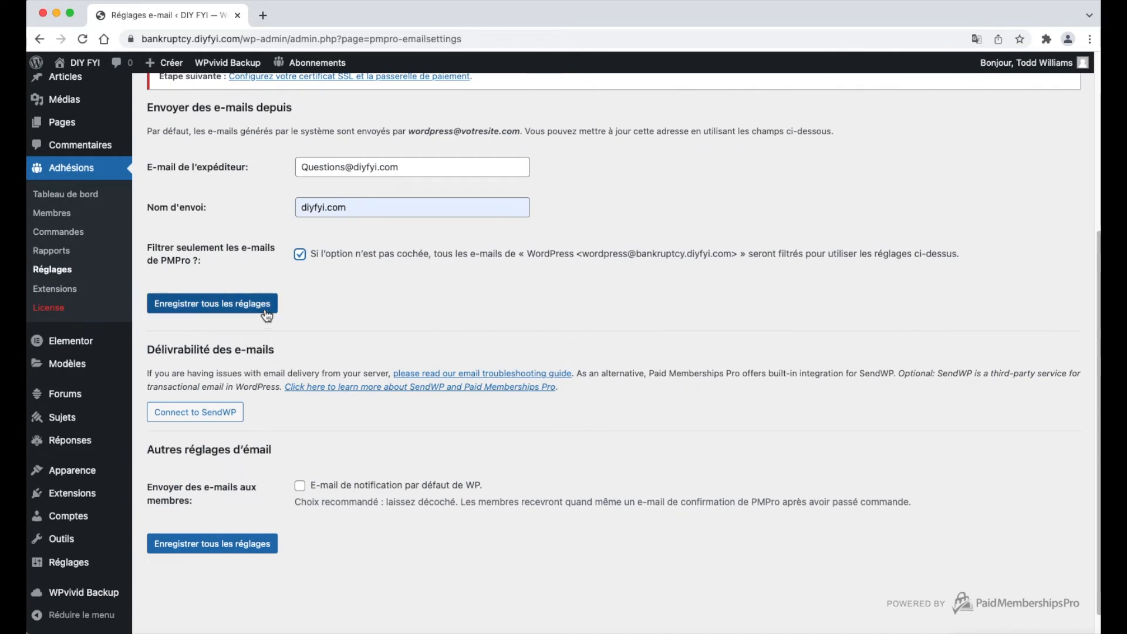
pyautogui.scroll(-5, 470, 574)
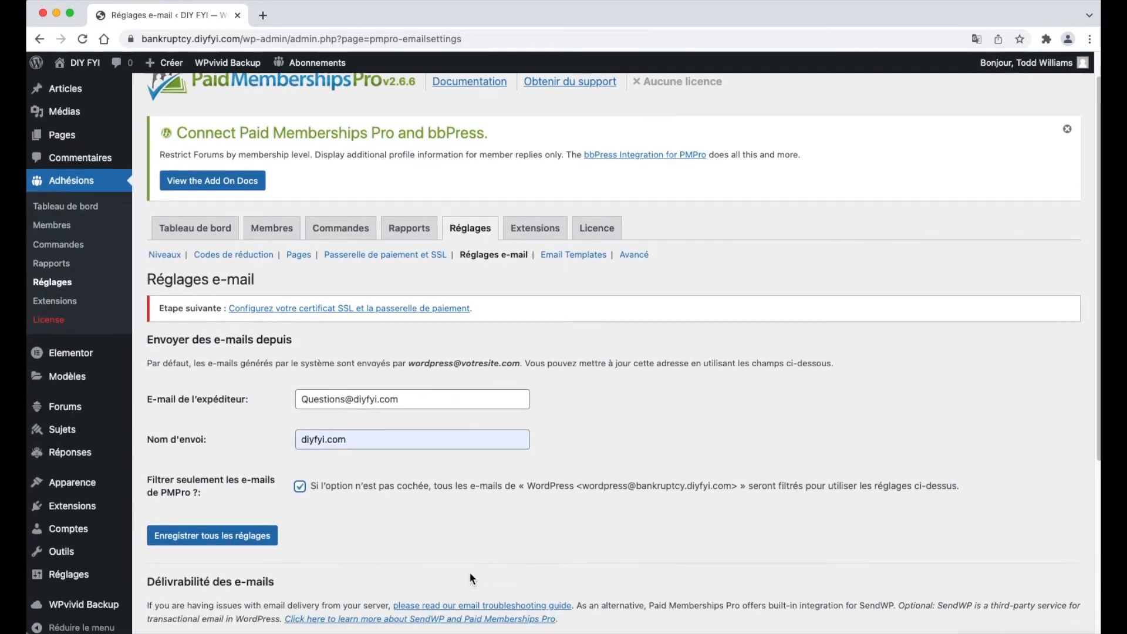
pyautogui.scroll(-2, 470, 574)
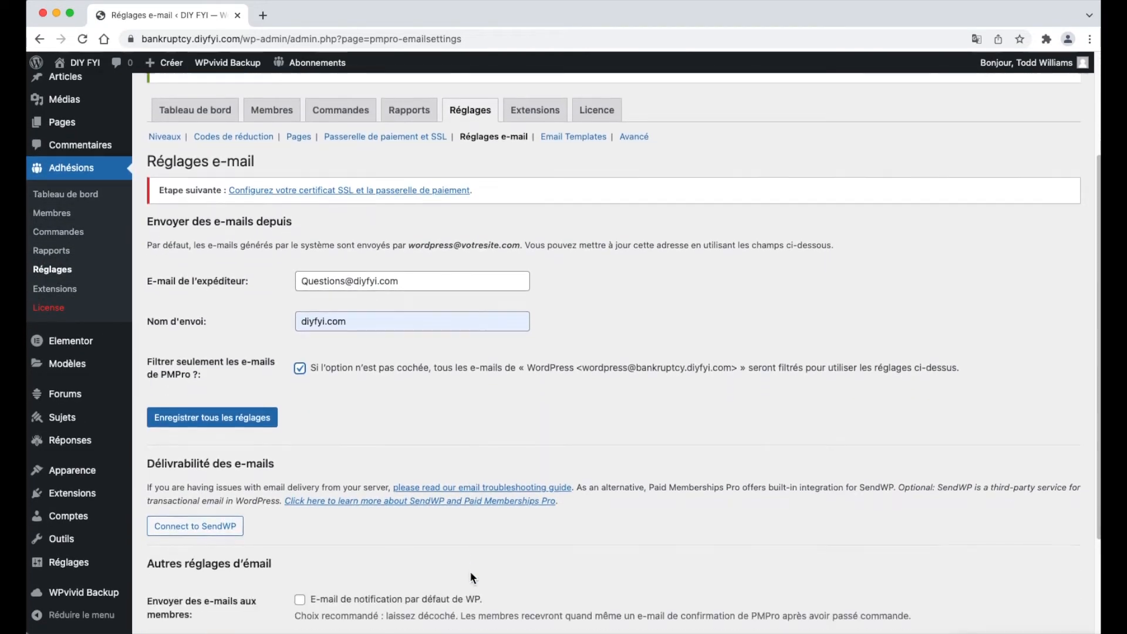
pyautogui.scroll(-2, 470, 574)
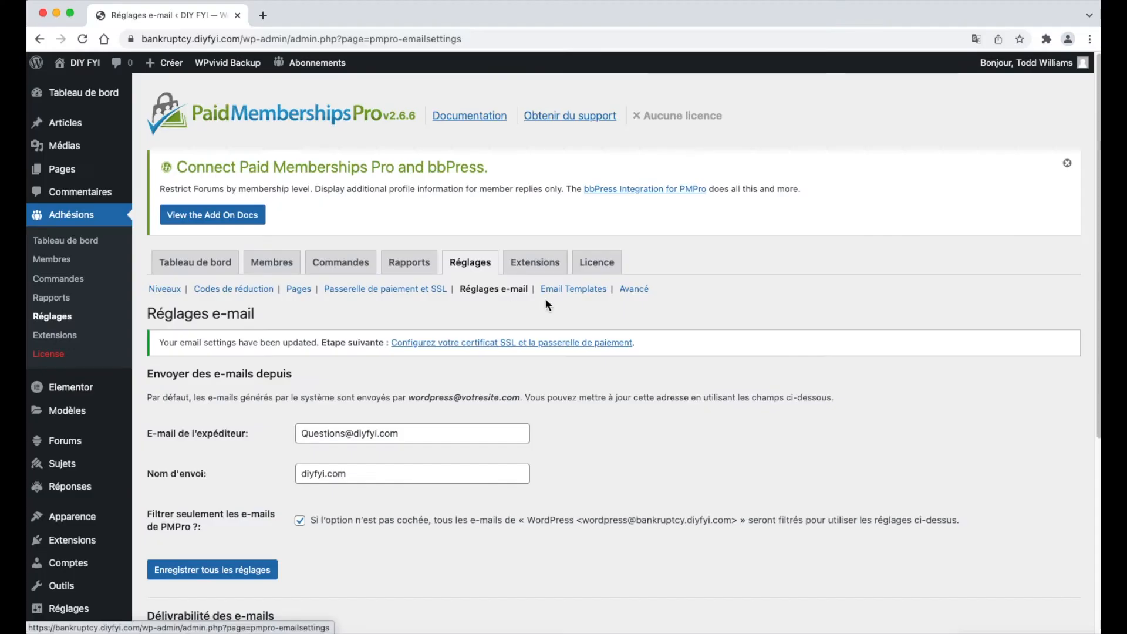
# Open the membership e-mail templates, look through the available ones, and display the Membership Expired template's subject and body.
pyautogui.click(599, 298)
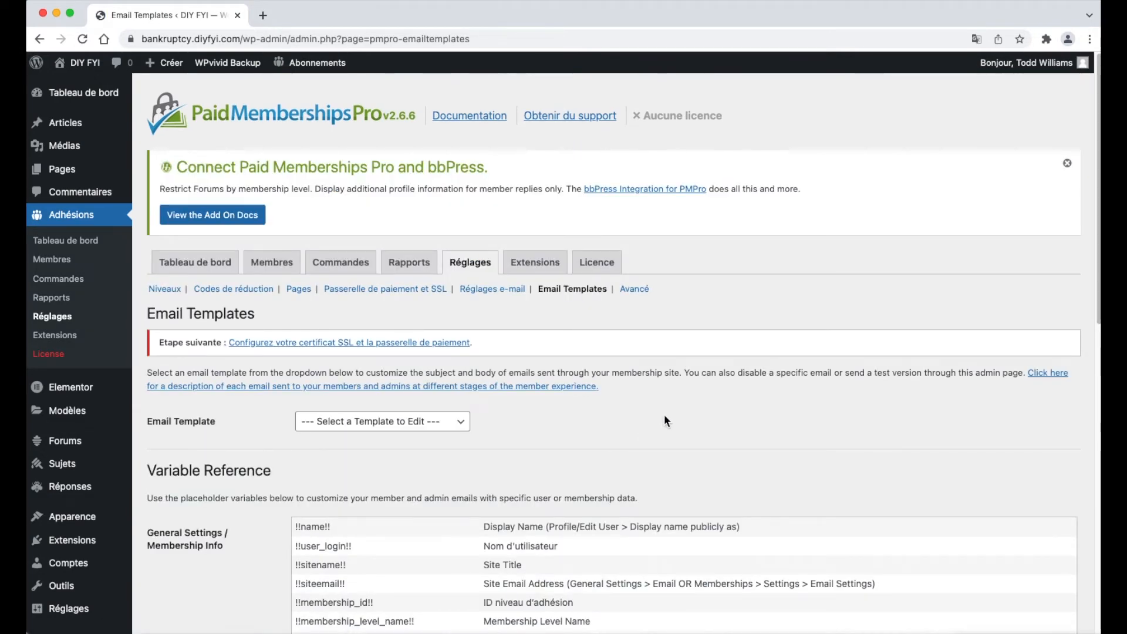
pyautogui.scroll(-3, 664, 416)
pyautogui.scroll(-1, 664, 417)
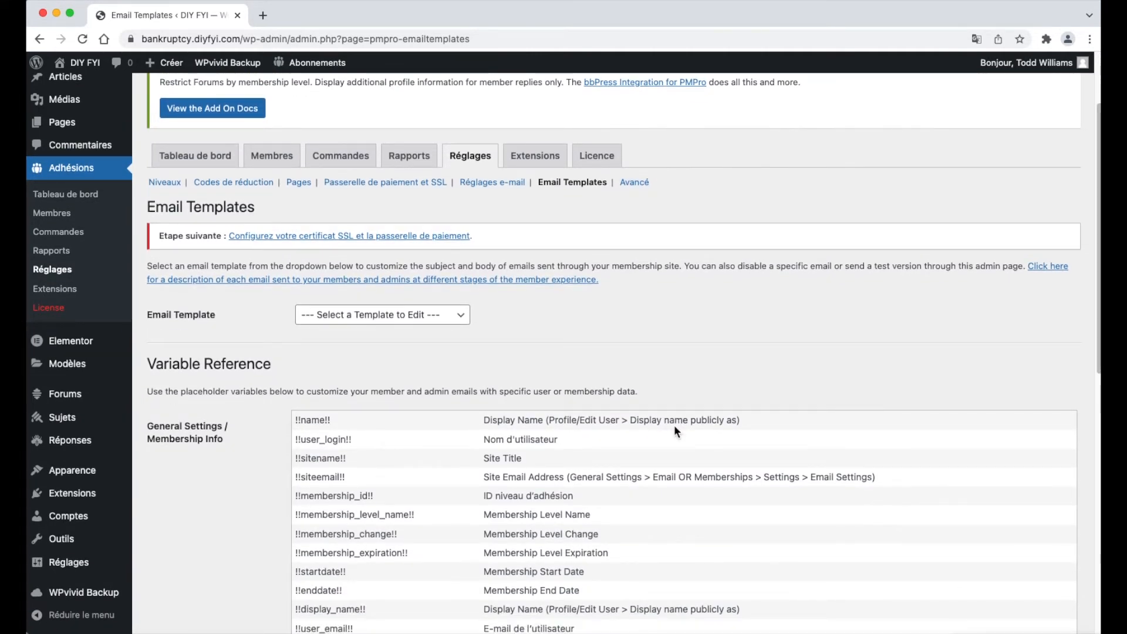
pyautogui.click(464, 320)
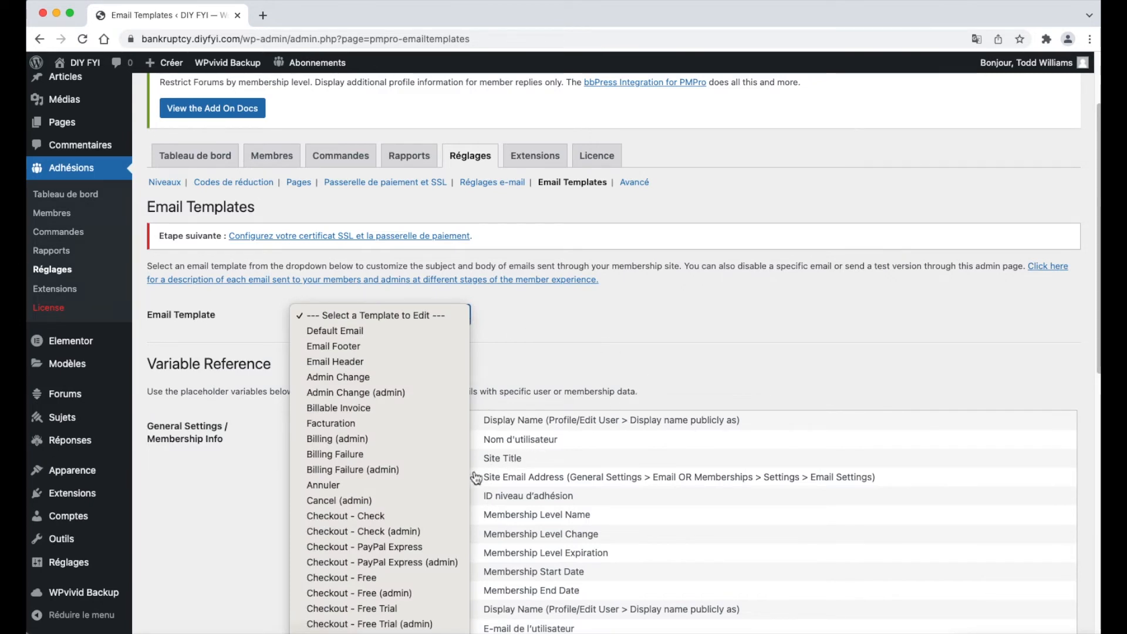
pyautogui.scroll(-5, 467, 482)
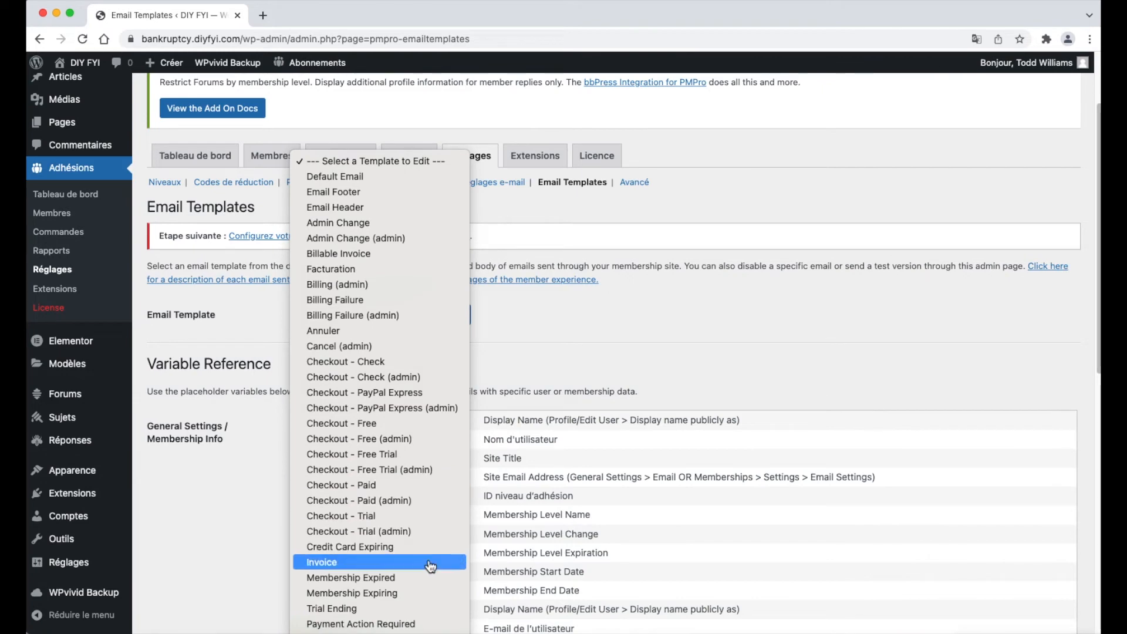
pyautogui.click(418, 582)
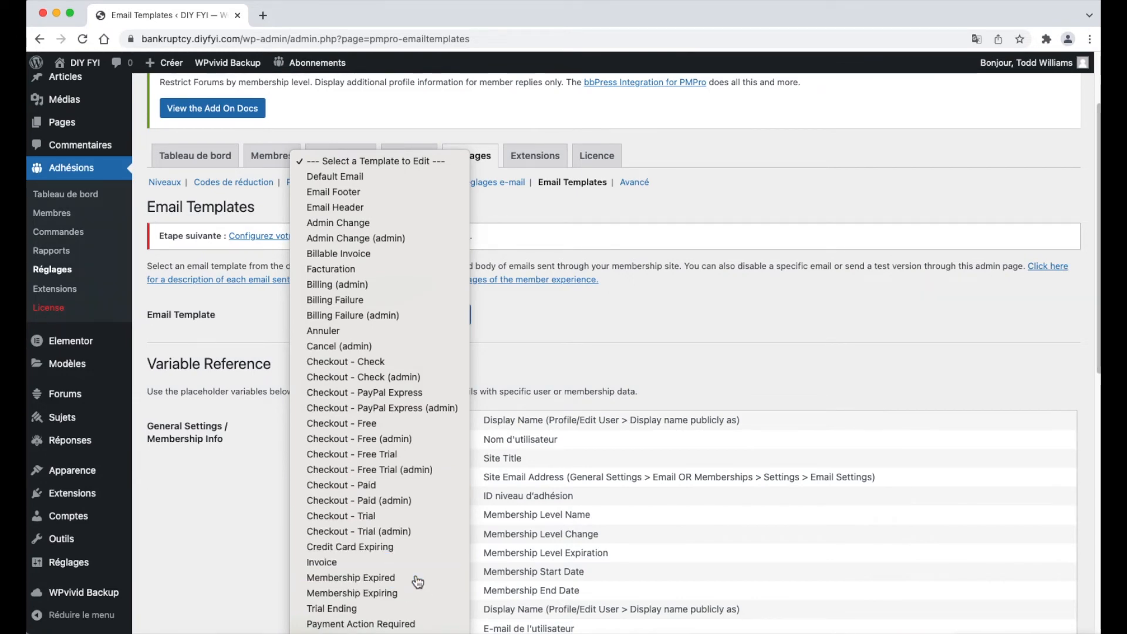
pyautogui.scroll(-1, 699, 483)
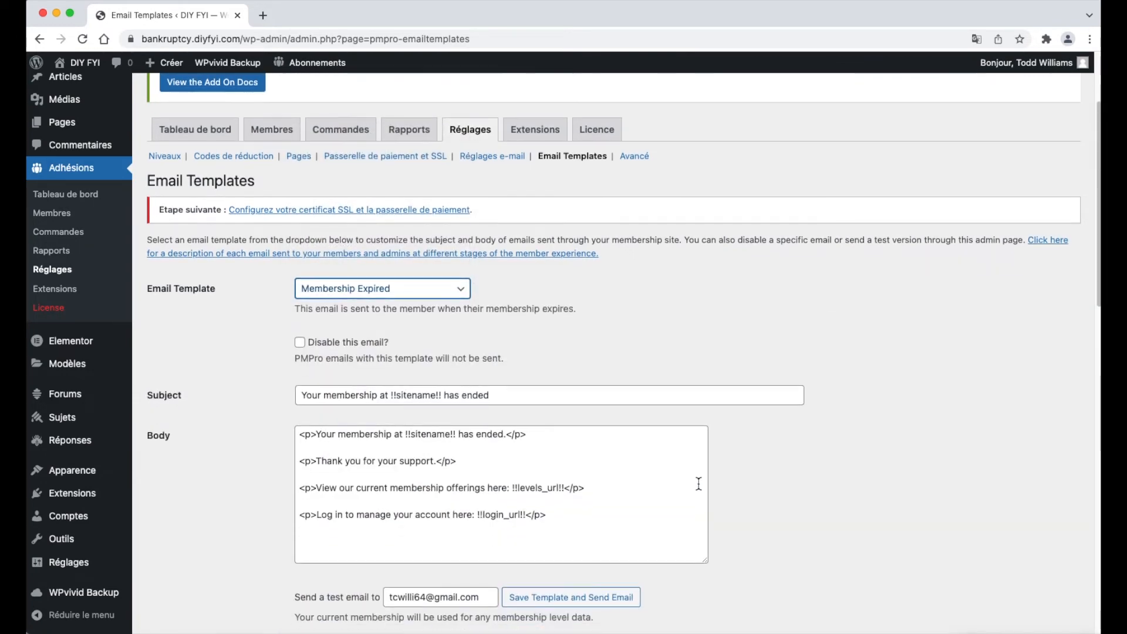
pyautogui.scroll(-2, 699, 483)
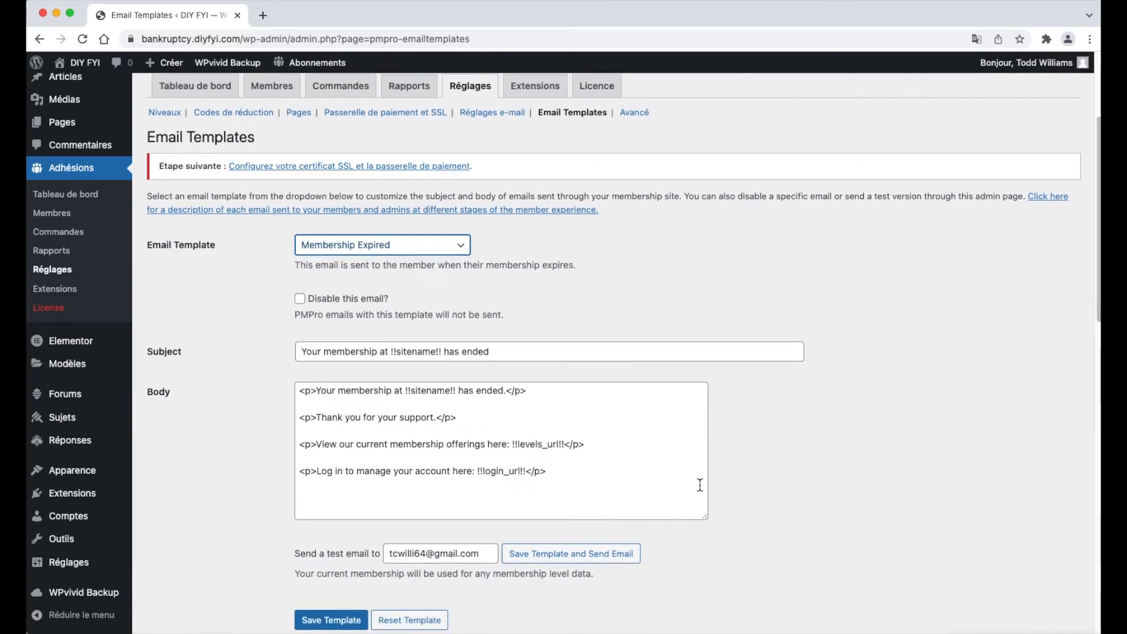
pyautogui.scroll(-1, 700, 485)
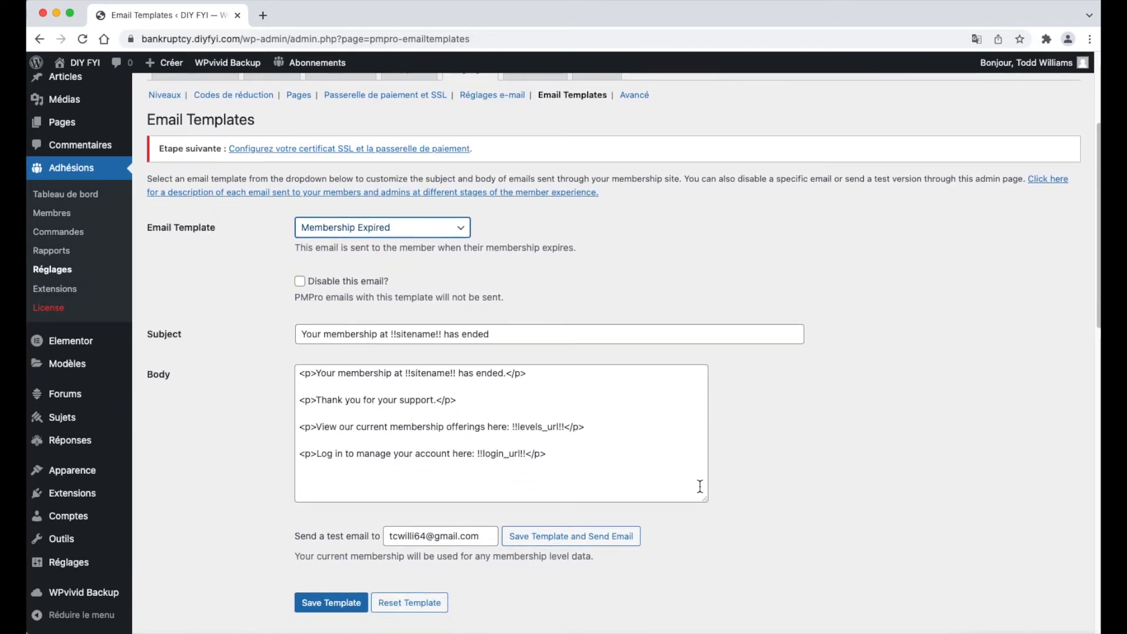
# Examine the template variable reference, including !!user_login!!, and return the e-mail template choice to no template.
pyautogui.scroll(-15, 650, 420)
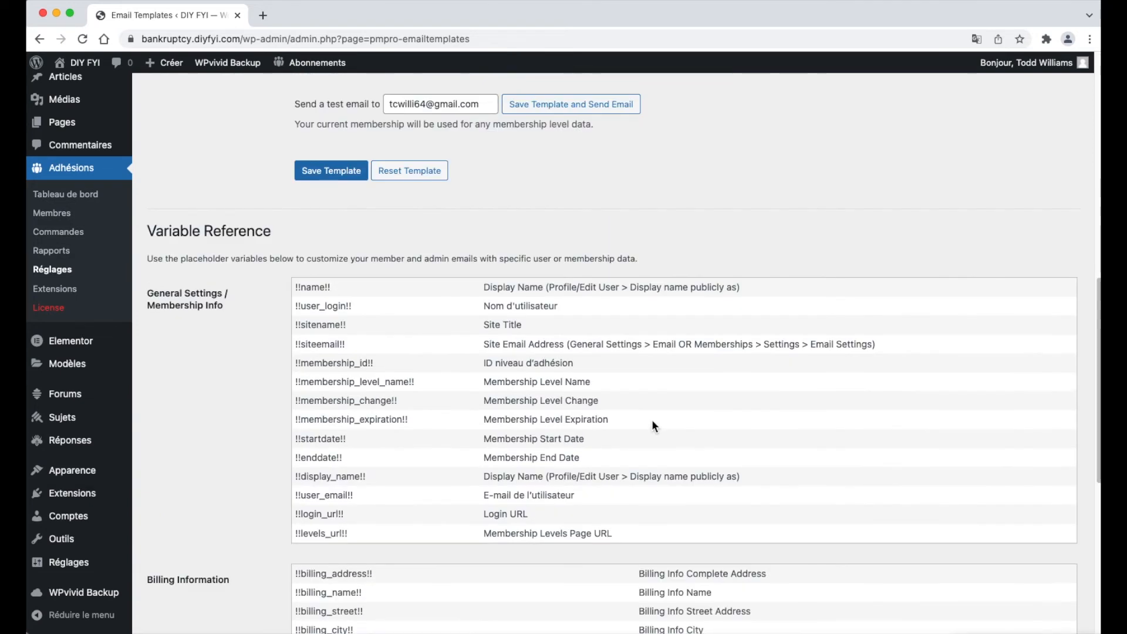
pyautogui.scroll(-2, 653, 425)
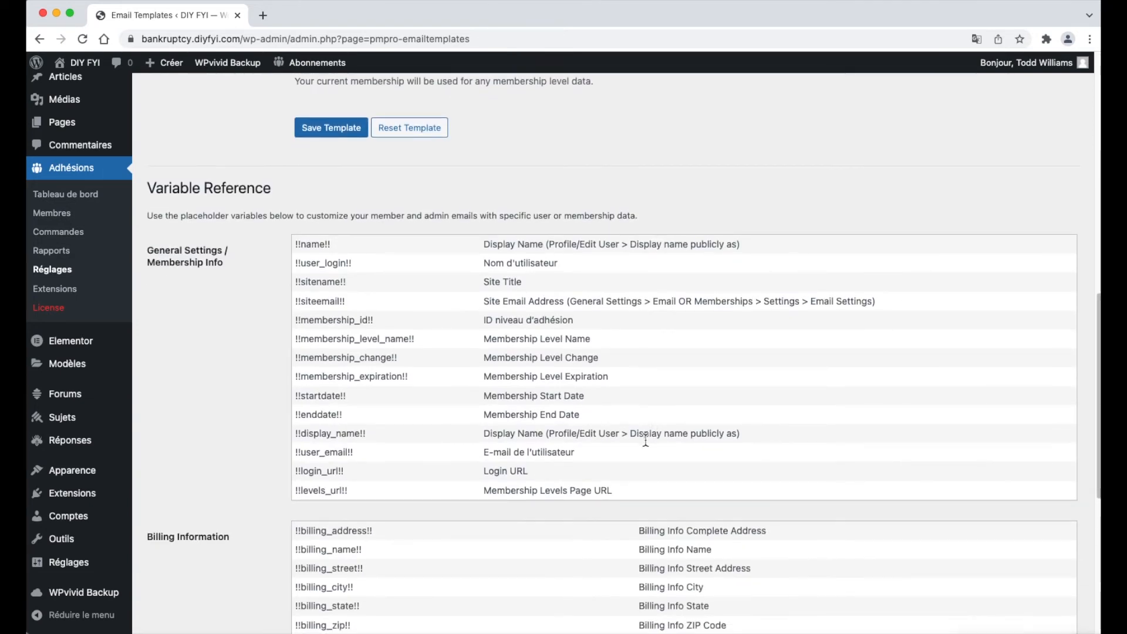
pyautogui.moveTo(352, 265); pyautogui.dragTo(293, 268)
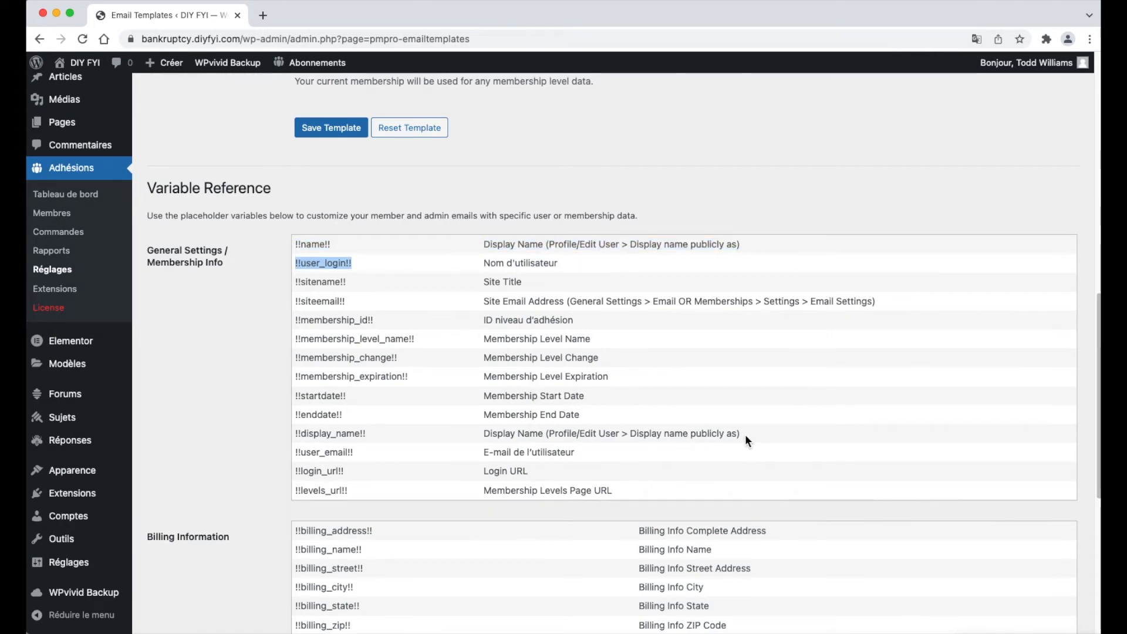
pyautogui.scroll(15, 748, 438)
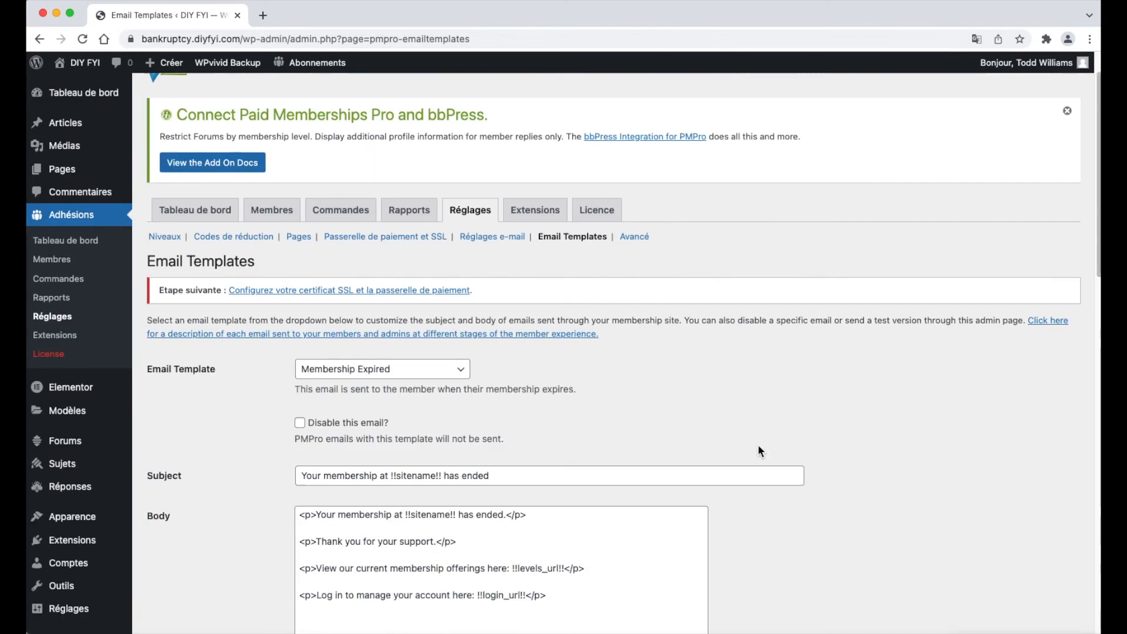
pyautogui.click(466, 383)
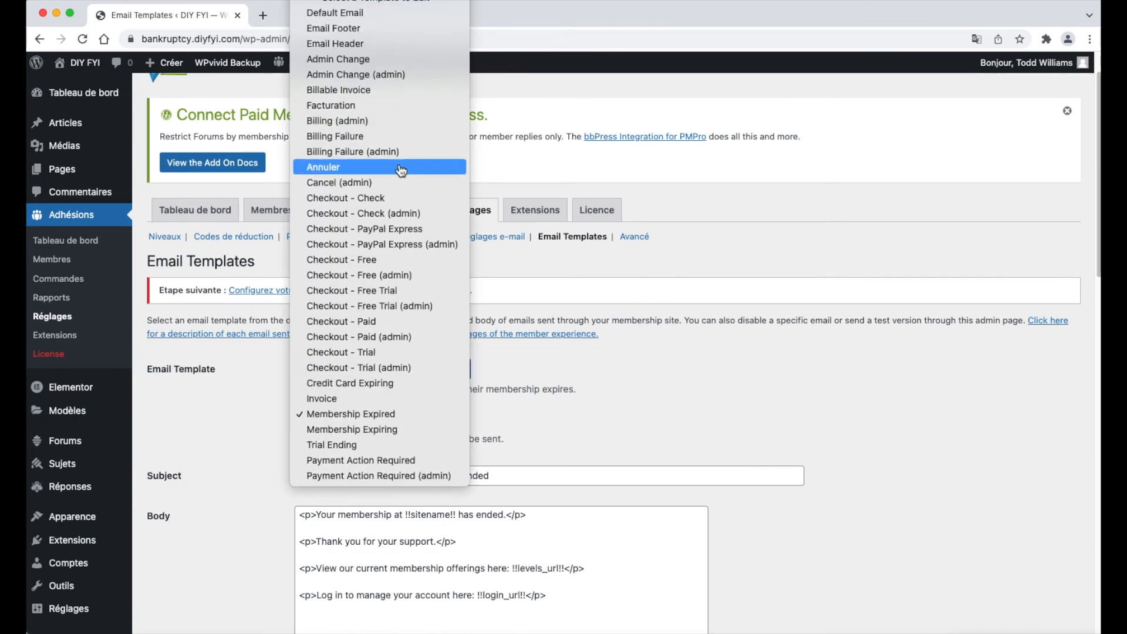
pyautogui.click(443, 7)
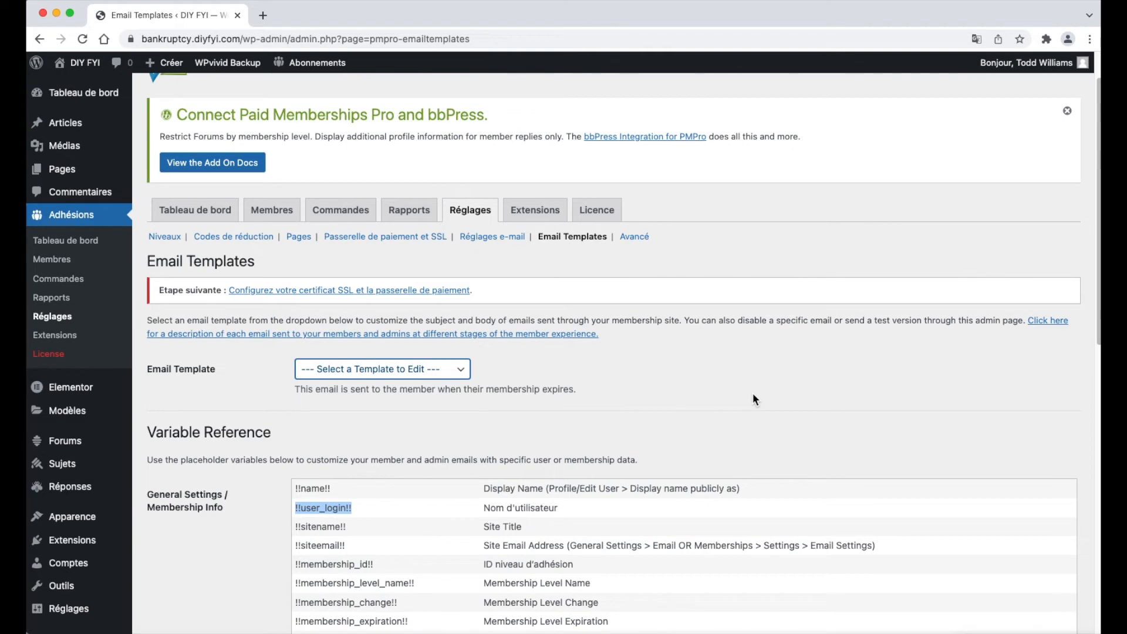
# In the advanced membership settings, block WordPress dashboard access and hide the WordPress toolbar for all users with the subscriber role.
pyautogui.click(635, 237)
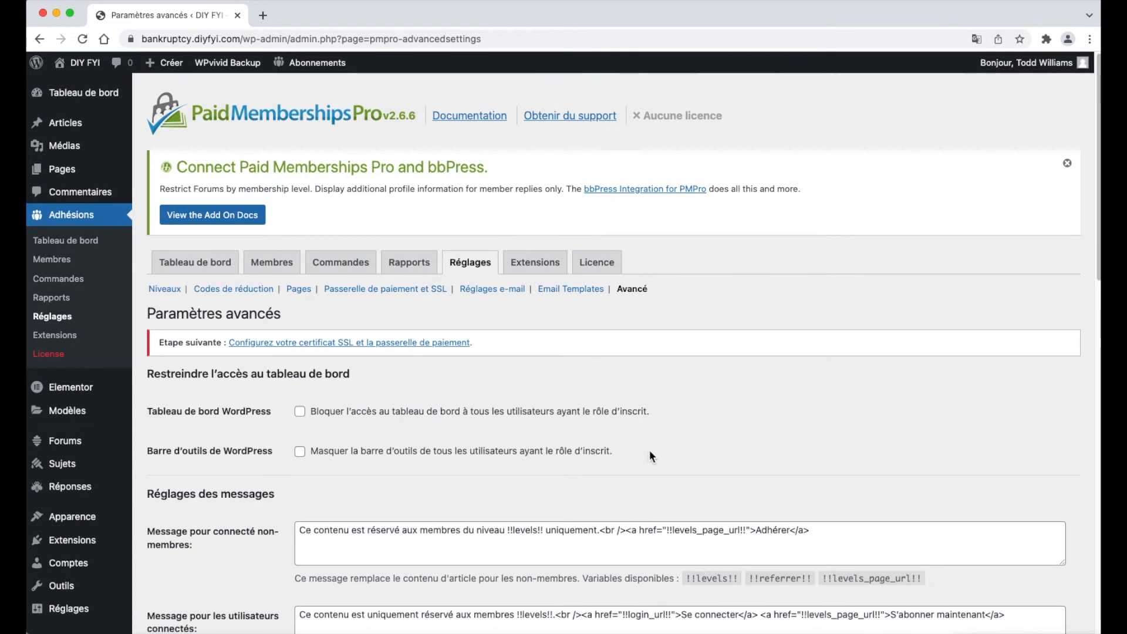
pyautogui.click(300, 412)
pyautogui.click(300, 452)
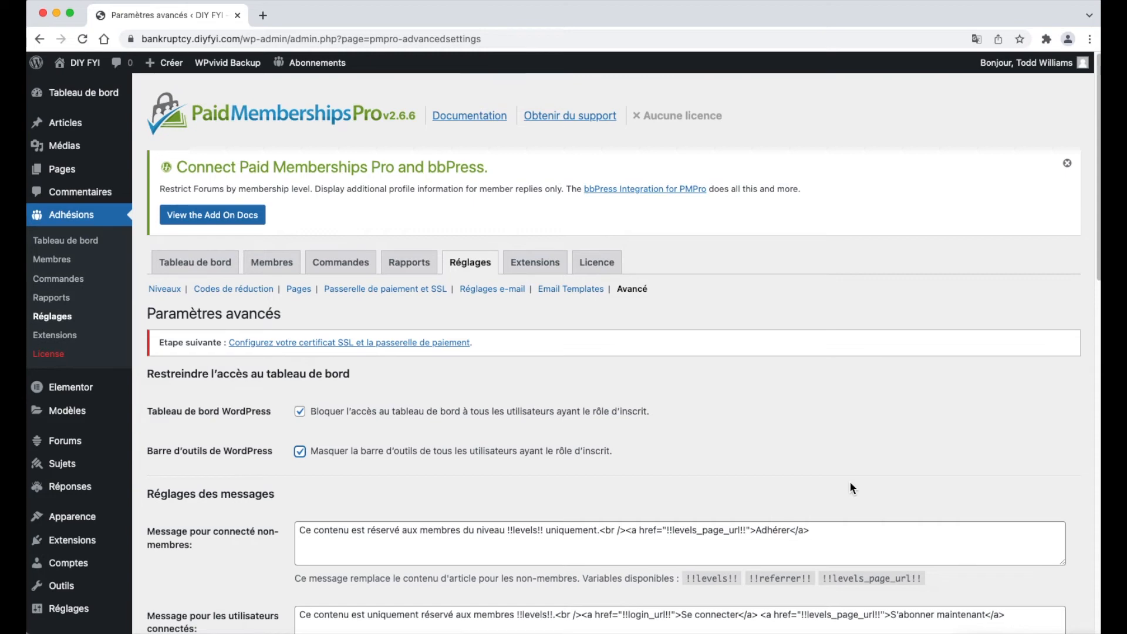
# Examine the restricted-content messages, the search and archive filtering choices, and the options for showing excerpts to non-members.
pyautogui.scroll(-5, 850, 483)
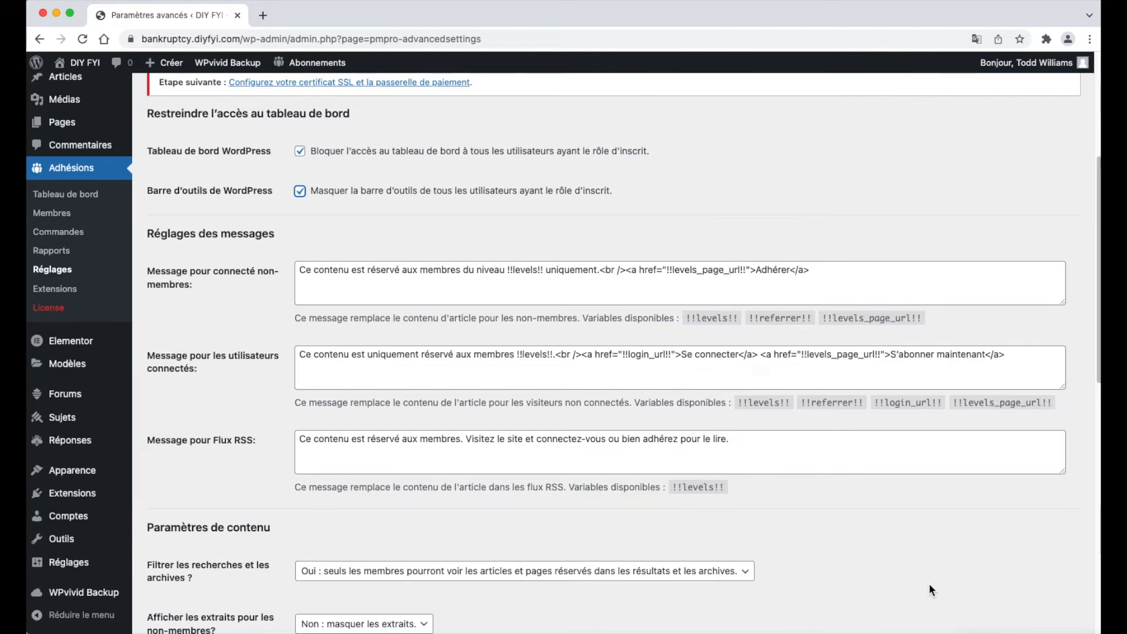
pyautogui.scroll(-5, 829, 462)
pyautogui.click(748, 309)
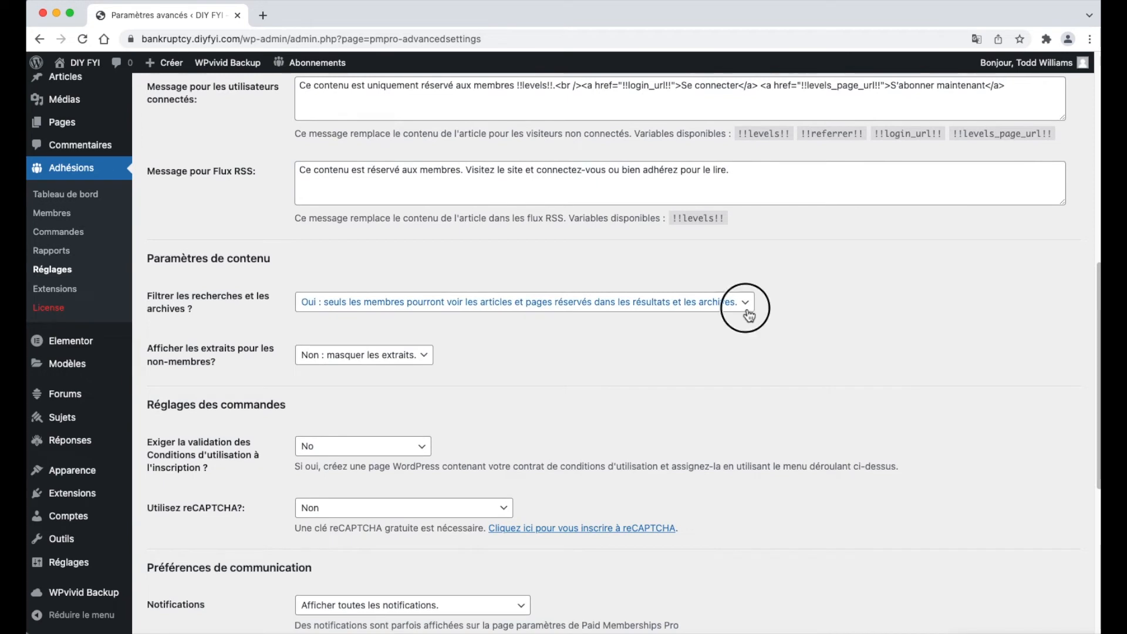
pyautogui.click(836, 332)
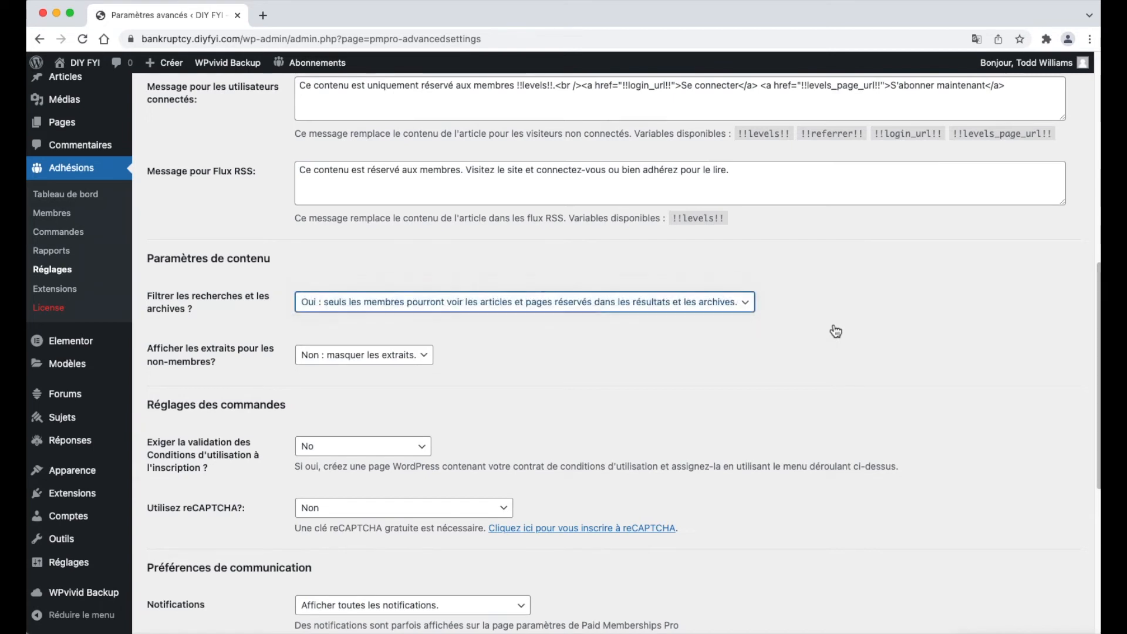
pyautogui.click(426, 359)
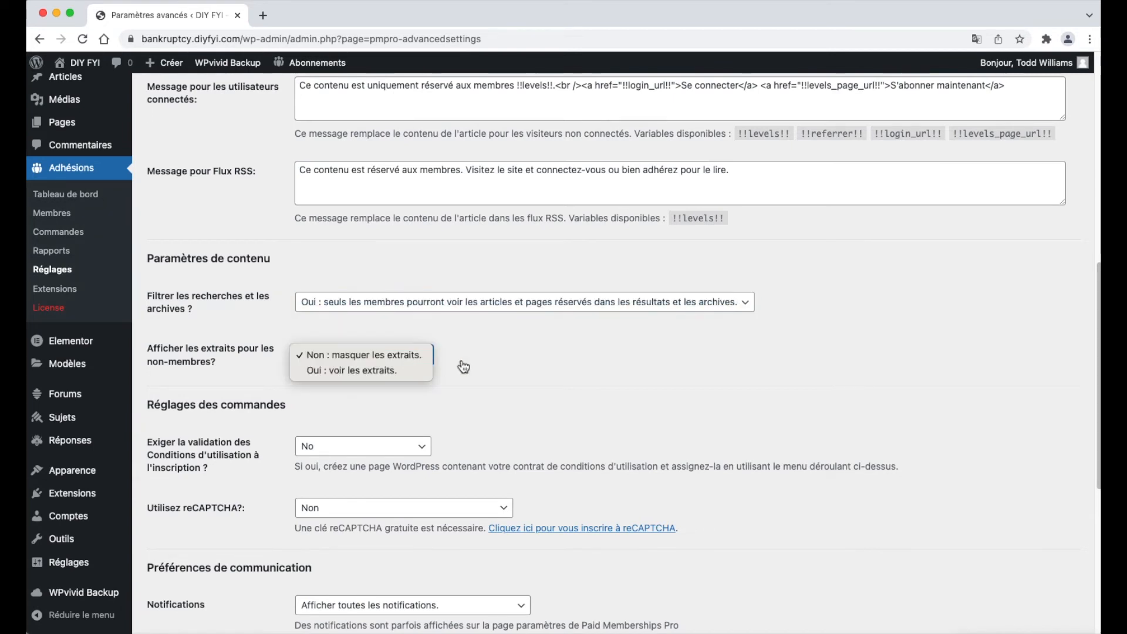
pyautogui.click(502, 371)
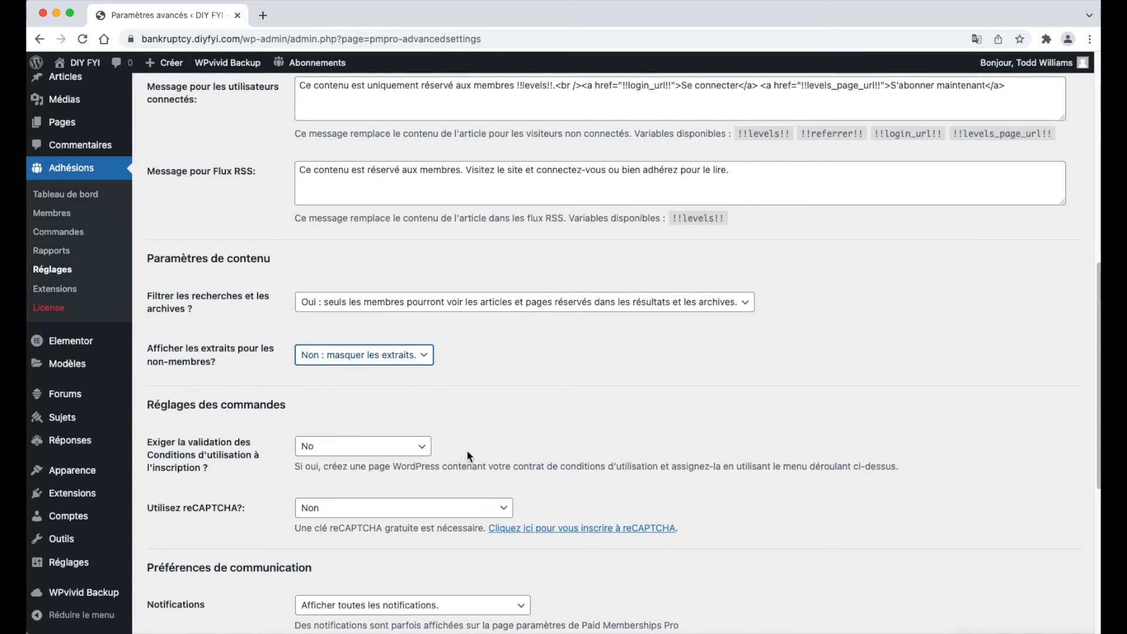
pyautogui.scroll(-3, 466, 450)
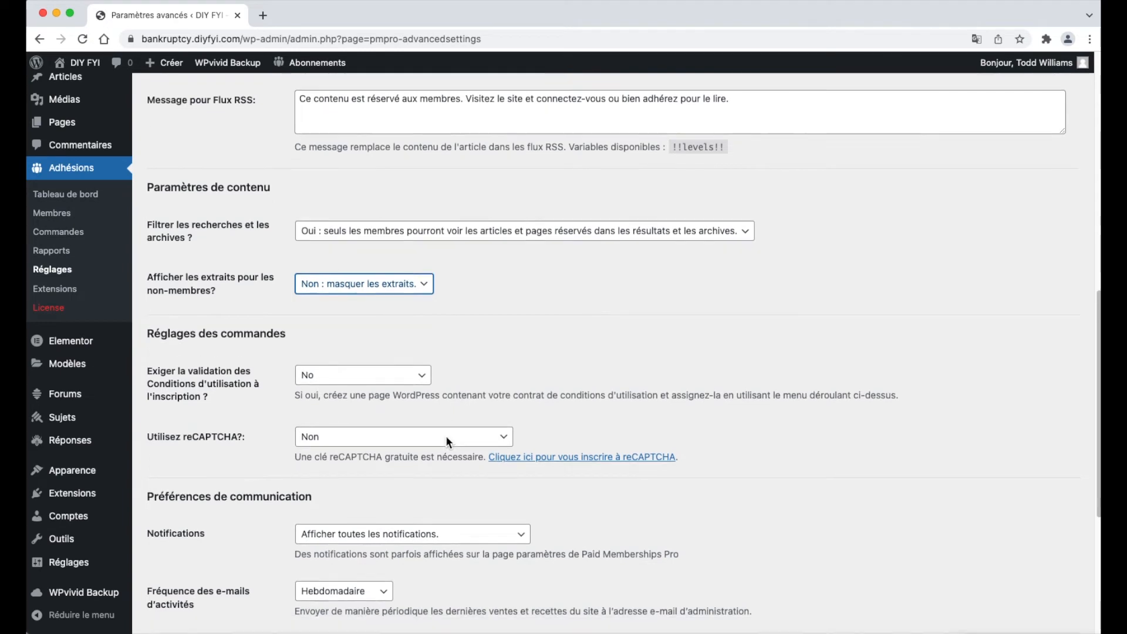
pyautogui.scroll(-1, 445, 435)
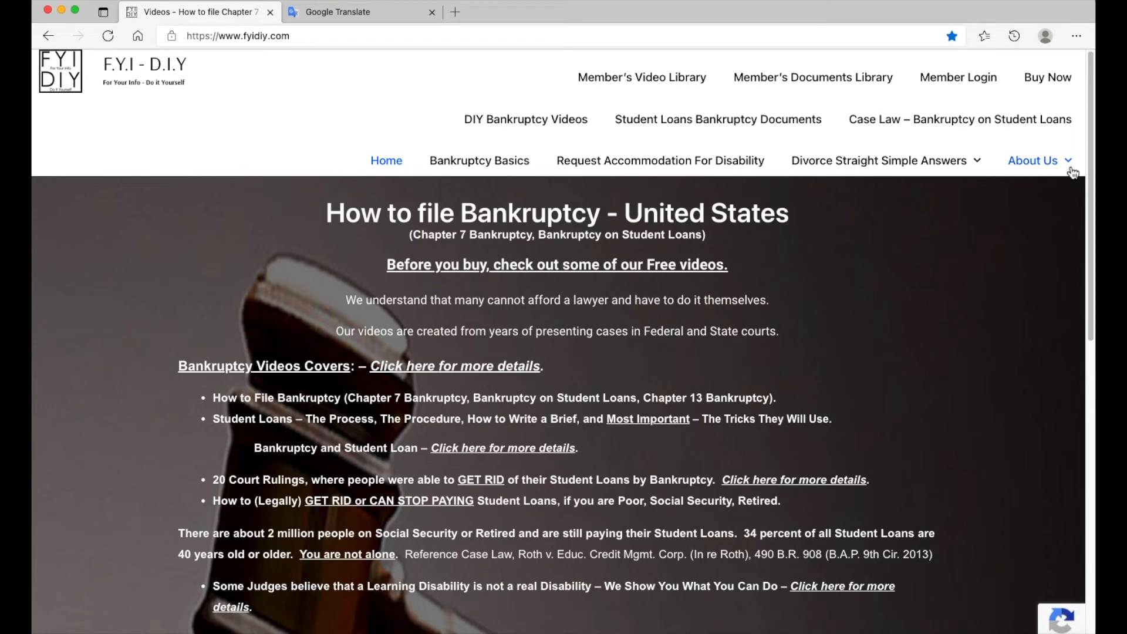
# Switch to the fyidiy.com site, open its Terms and Conditions page, and copy the page's web address.
pyautogui.moveTo(1072, 172)
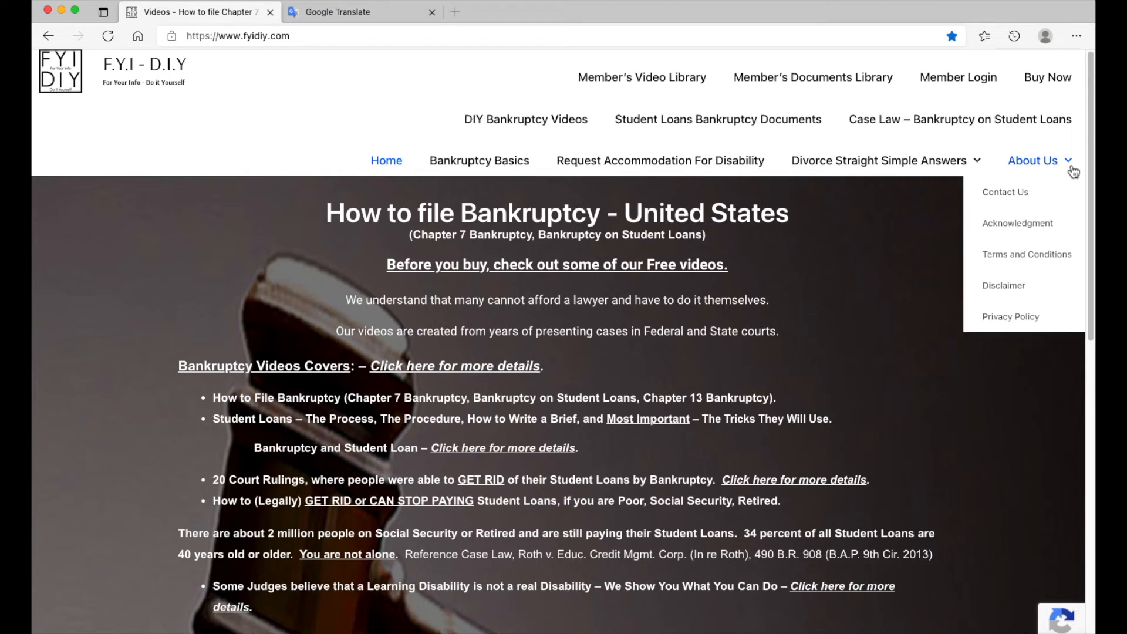
pyautogui.click(1066, 265)
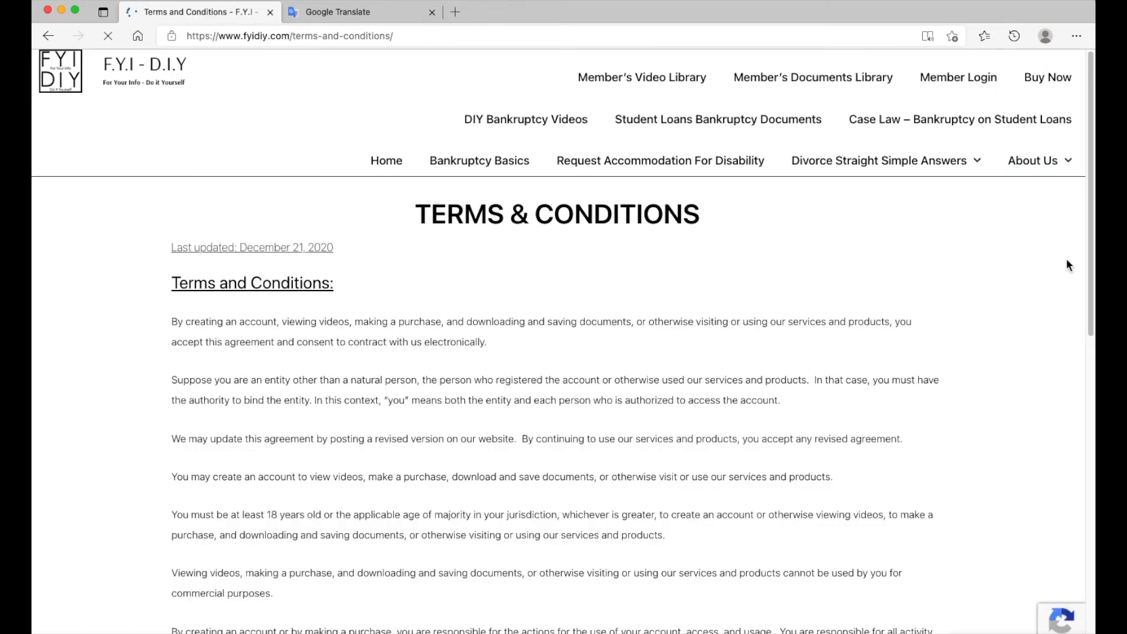
pyautogui.click(437, 37)
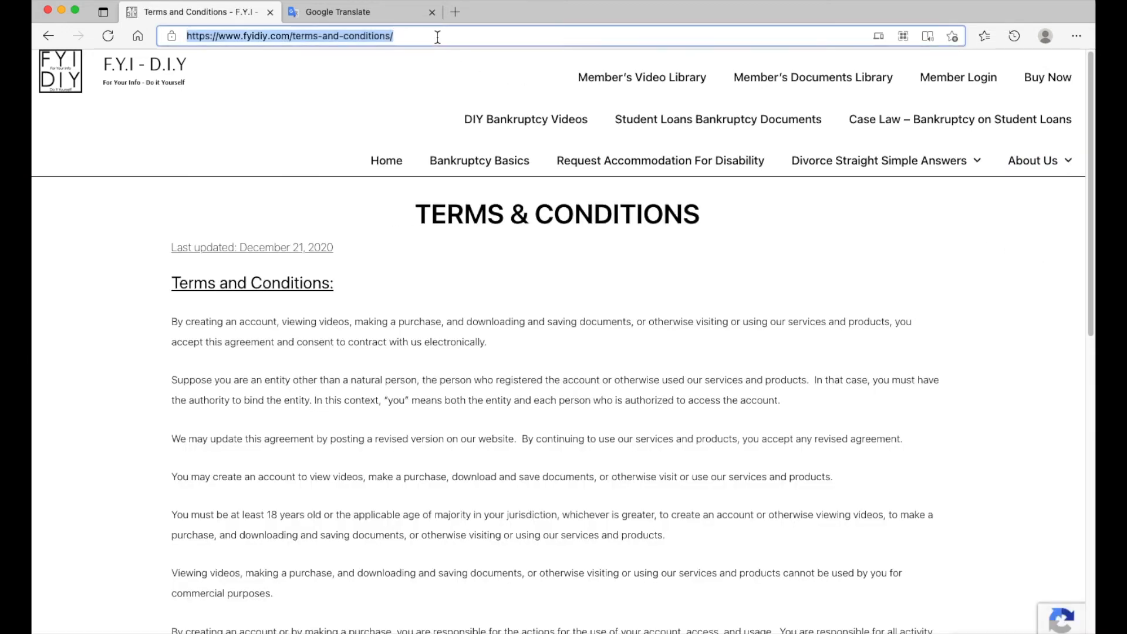
pyautogui.rightClick(438, 37)
pyautogui.click(481, 176)
# Paste the Terms and Conditions address into Google Translate for translation from English to Hindi and open the translated link.
pyautogui.click(352, 13)
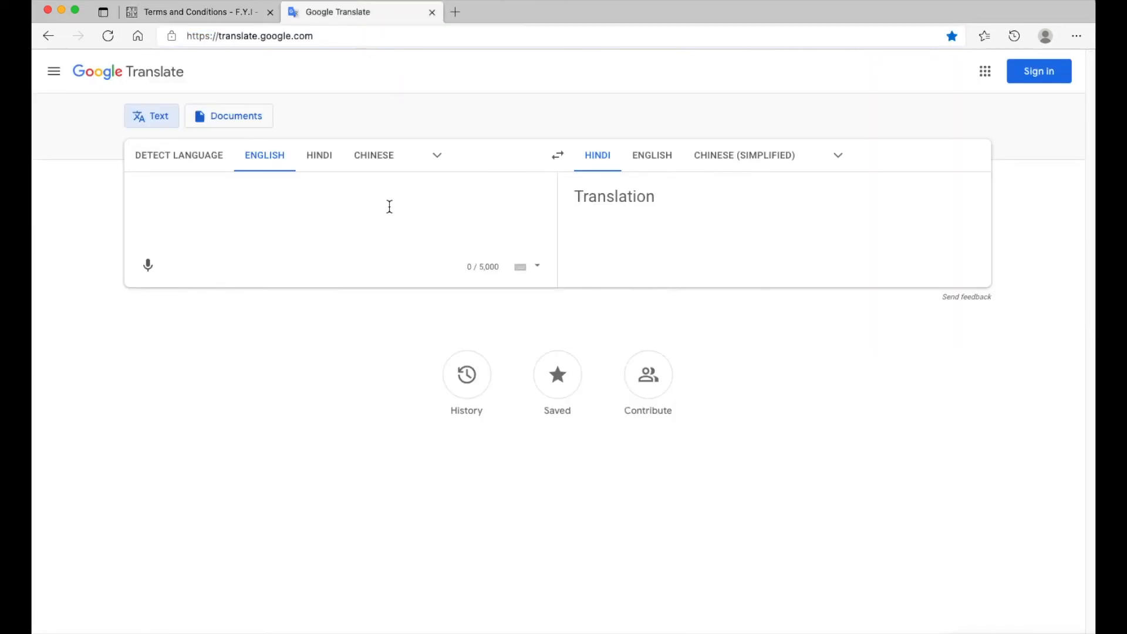
pyautogui.rightClick(443, 194)
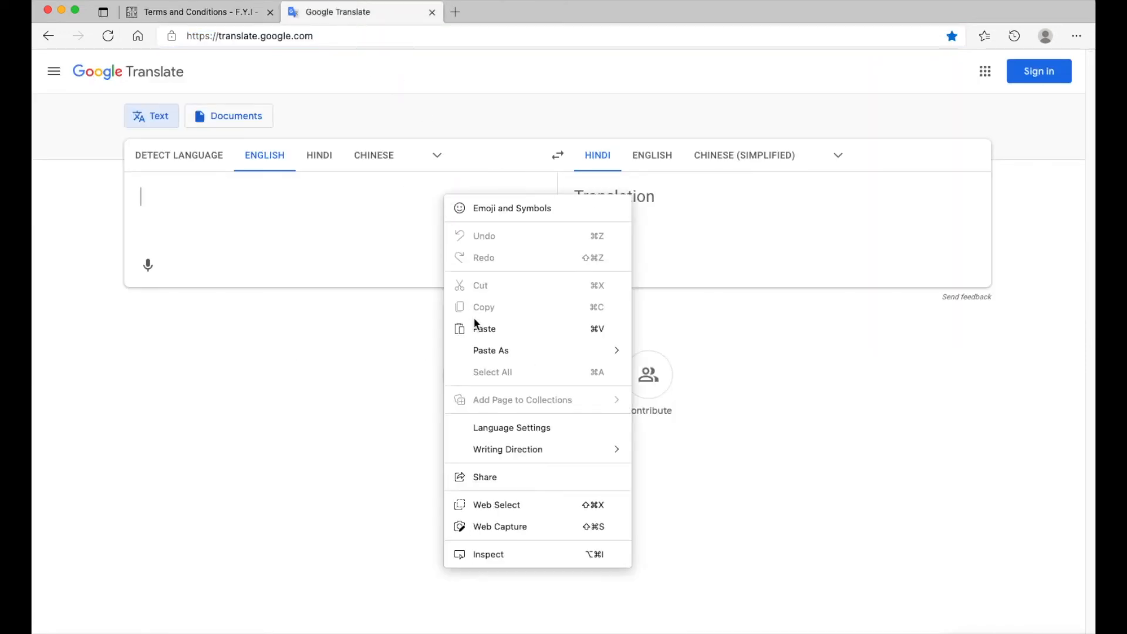
pyautogui.click(490, 329)
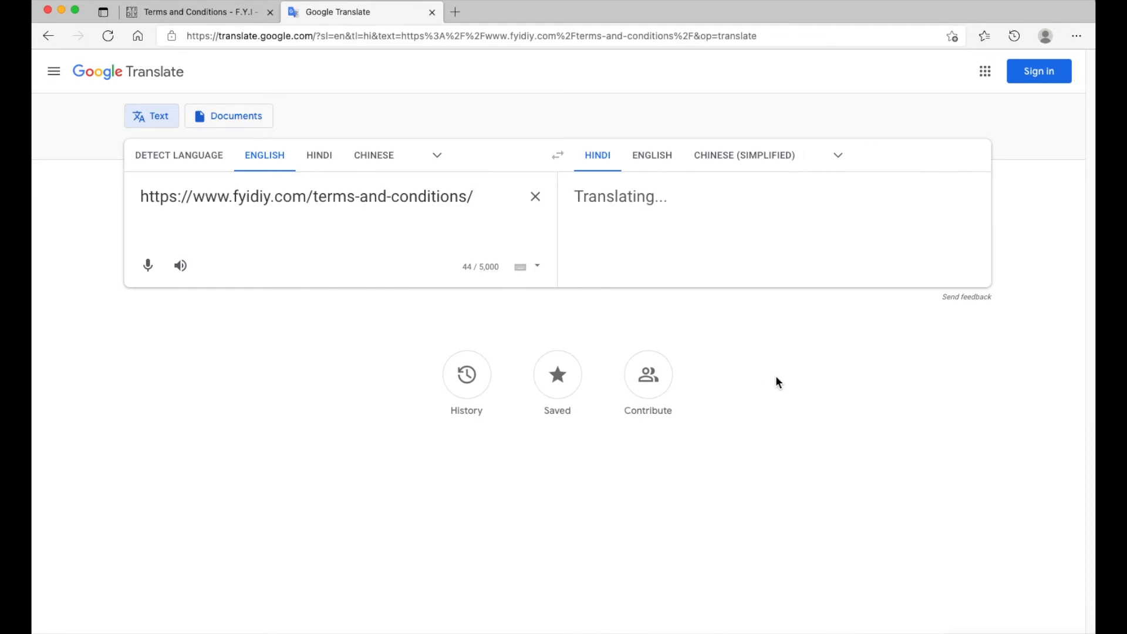
pyautogui.click(742, 198)
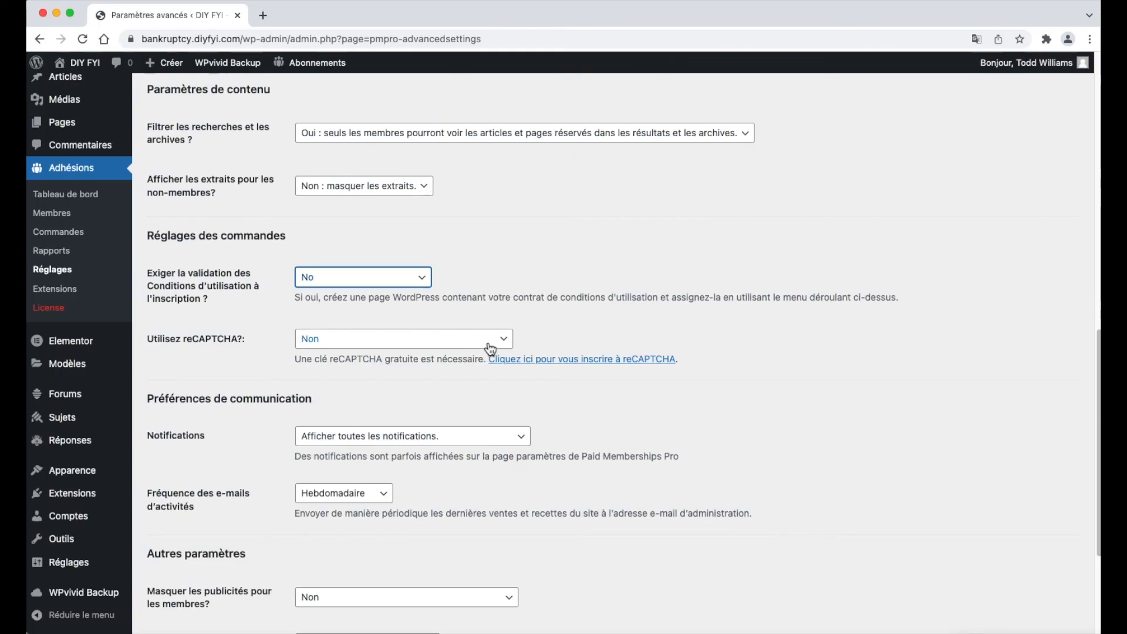
# Back in the advanced membership settings, set reCAPTCHA use to "Oui : pour toutes les adhésions" and review the communication preferences.
pyautogui.click(490, 348)
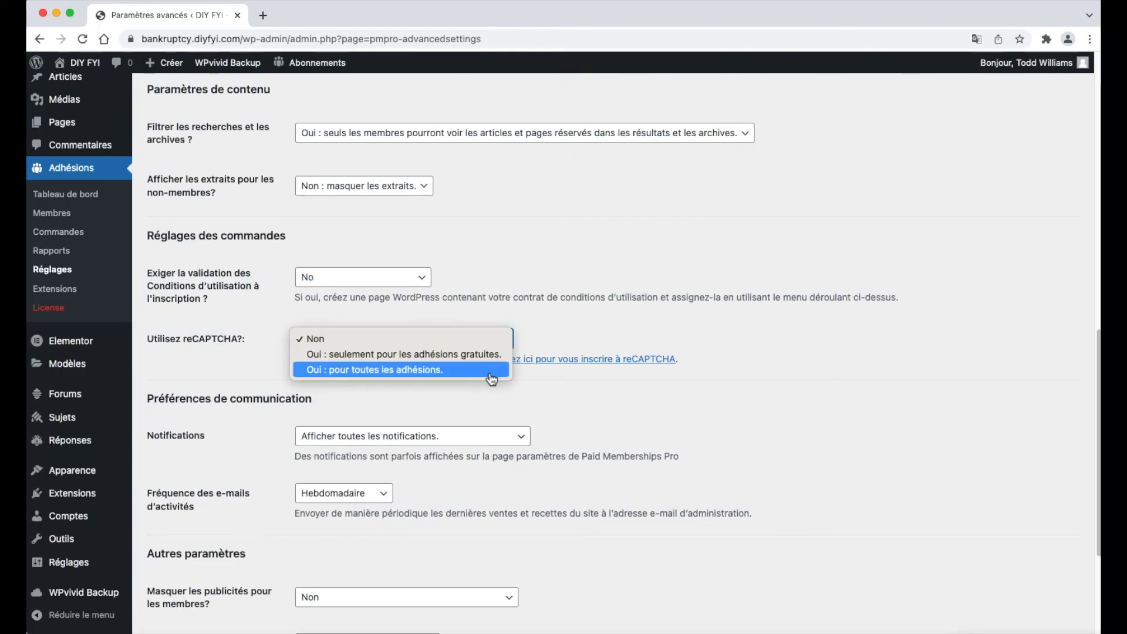
pyautogui.click(503, 371)
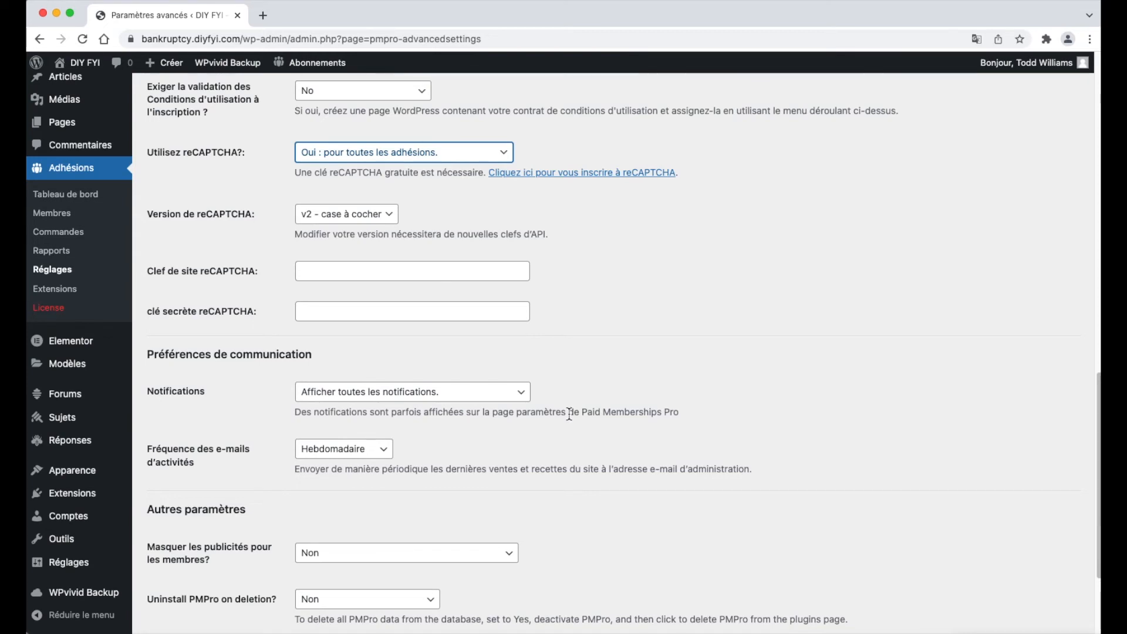
pyautogui.scroll(-1, 568, 414)
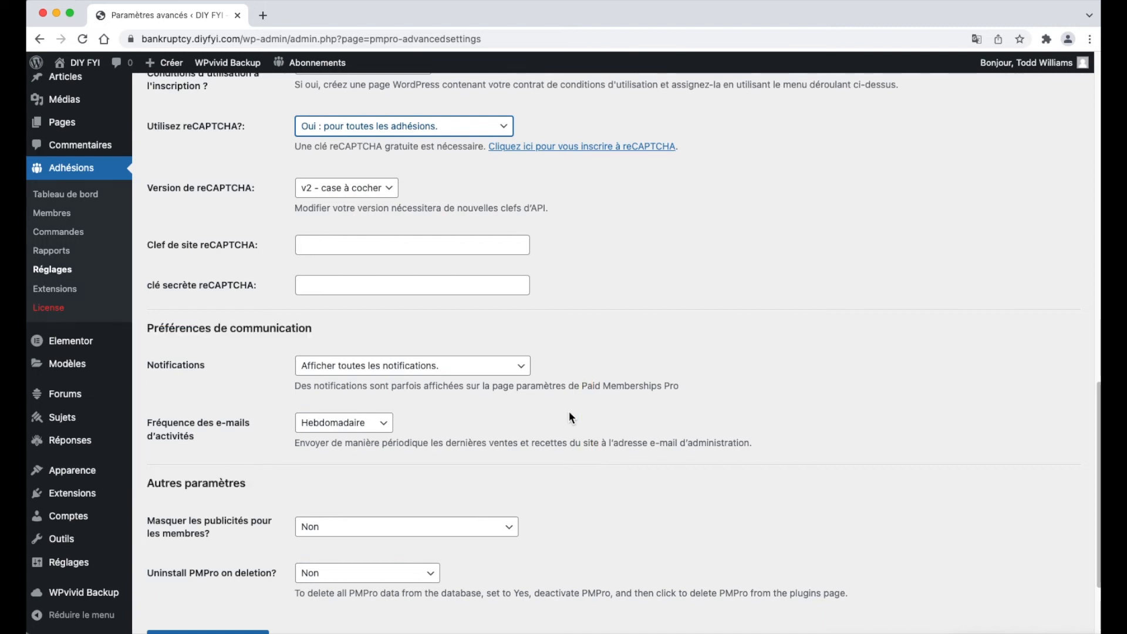
# Try hiding ads for certain members only, look at the level choice it offers, and return the ad setting to Non.
pyautogui.click(485, 527)
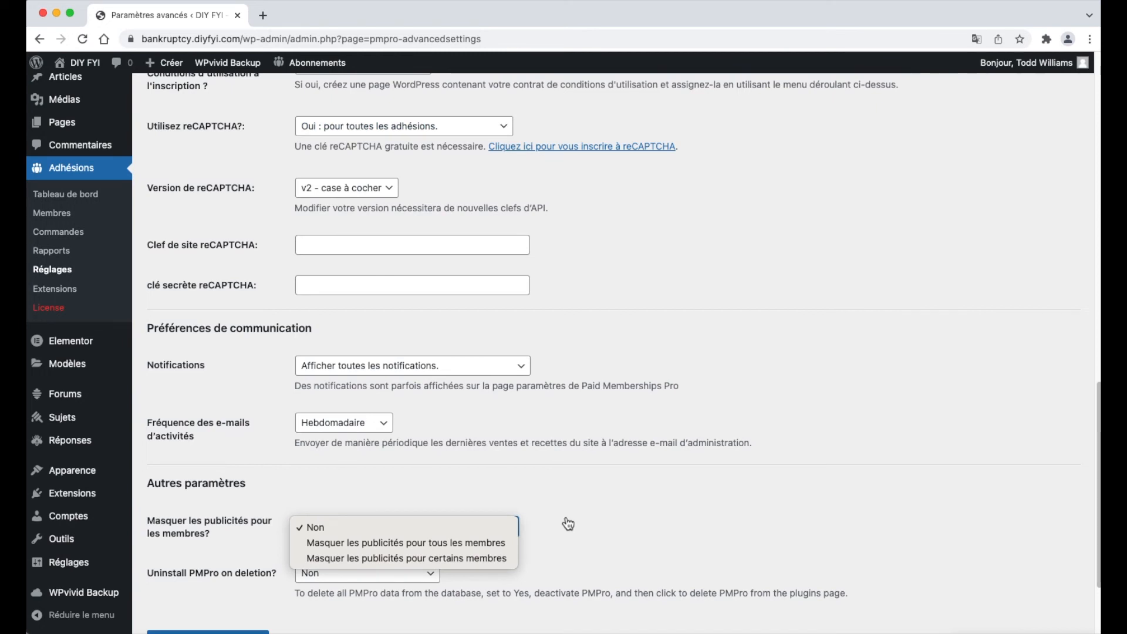
pyautogui.click(487, 559)
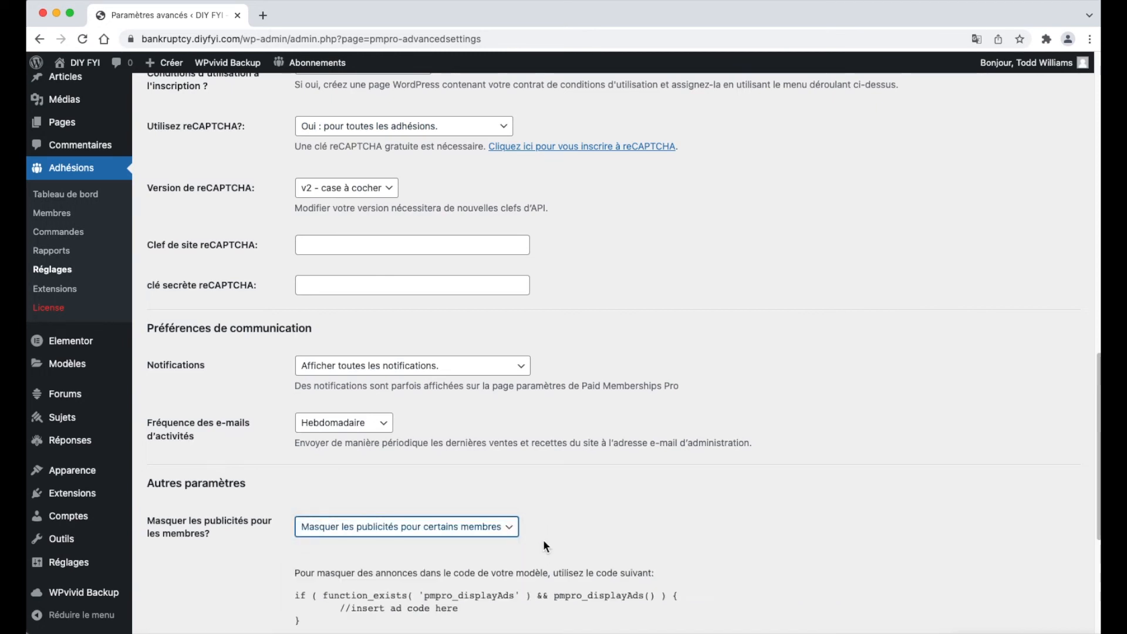
pyautogui.scroll(-3, 594, 504)
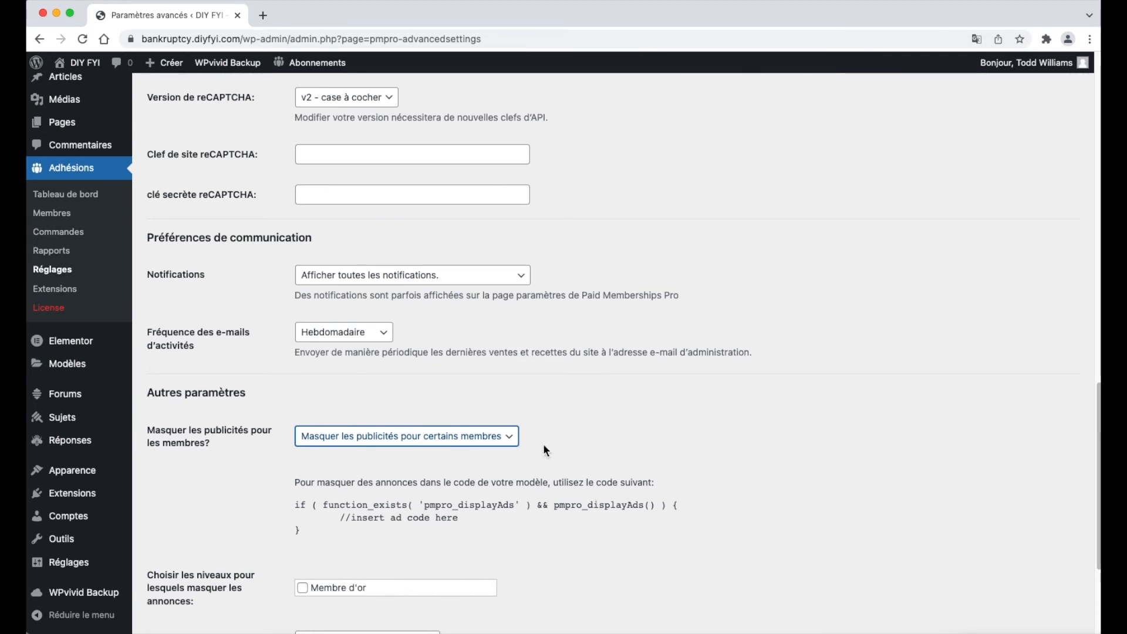
pyautogui.click(508, 437)
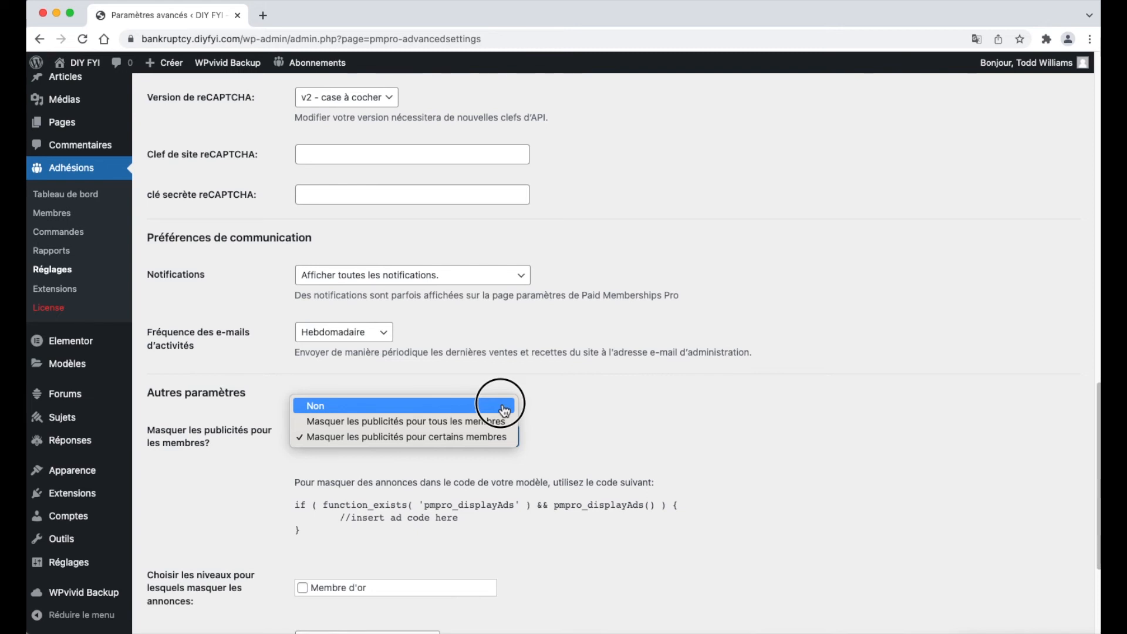
pyautogui.click(504, 409)
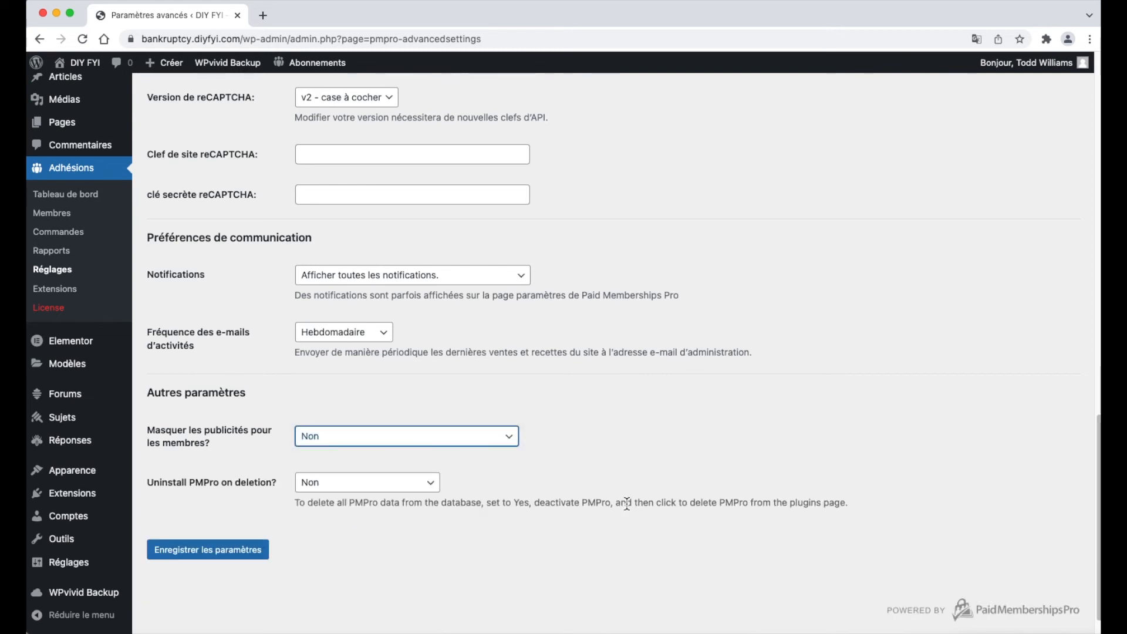
# Set uninstalling PMPro on deletion to "Yes - Delete all PMPro Data" and save the advanced settings.
pyautogui.click(431, 486)
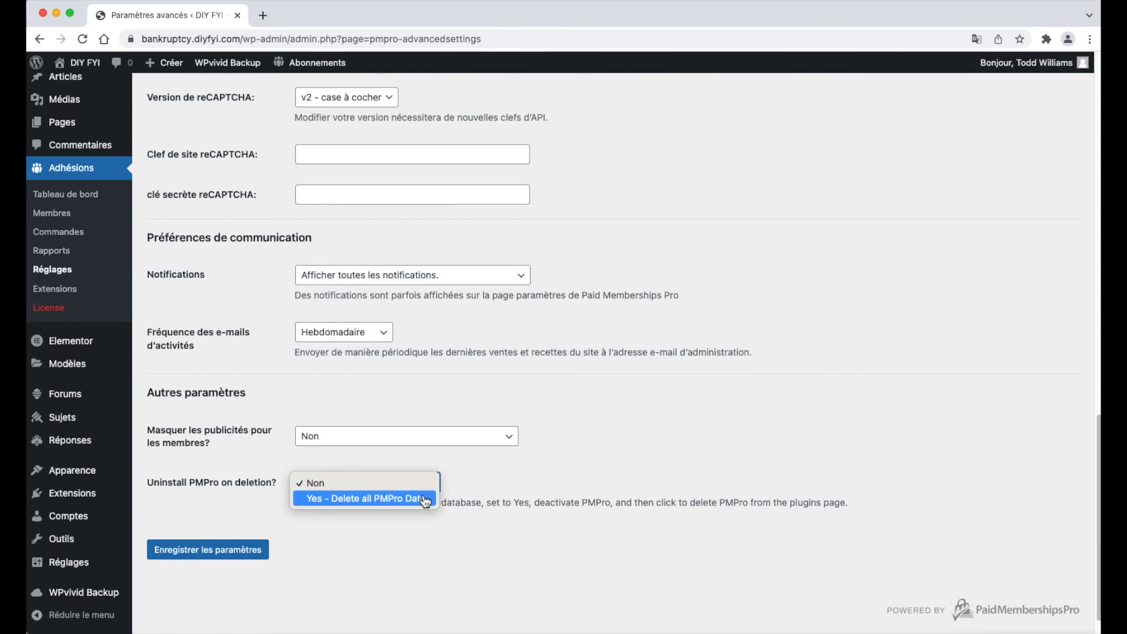
pyautogui.click(426, 499)
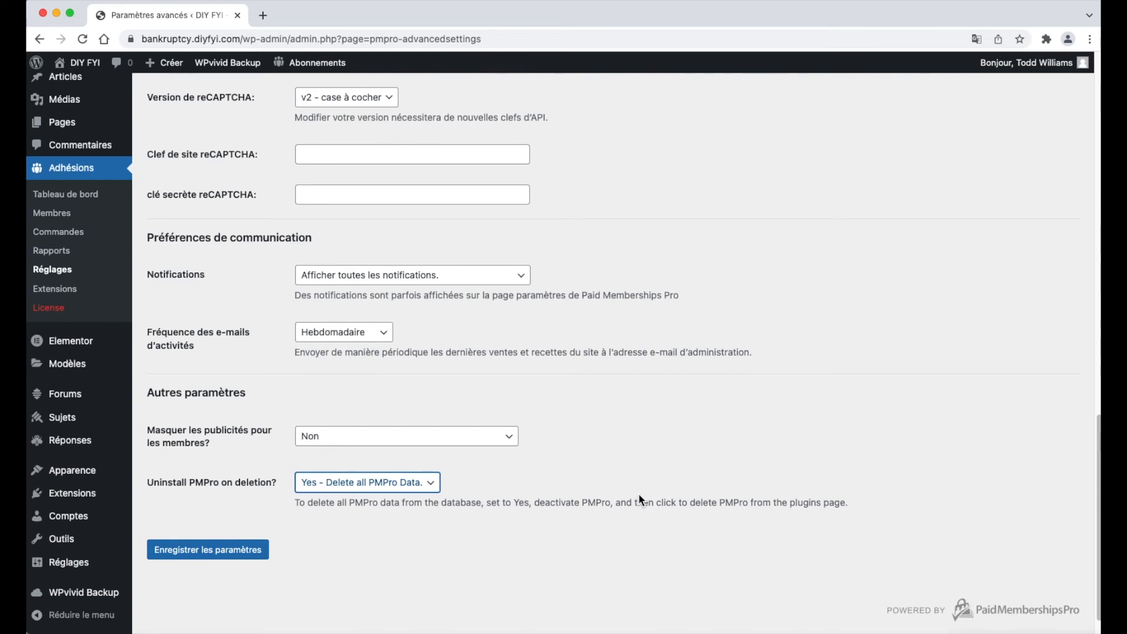
pyautogui.click(251, 558)
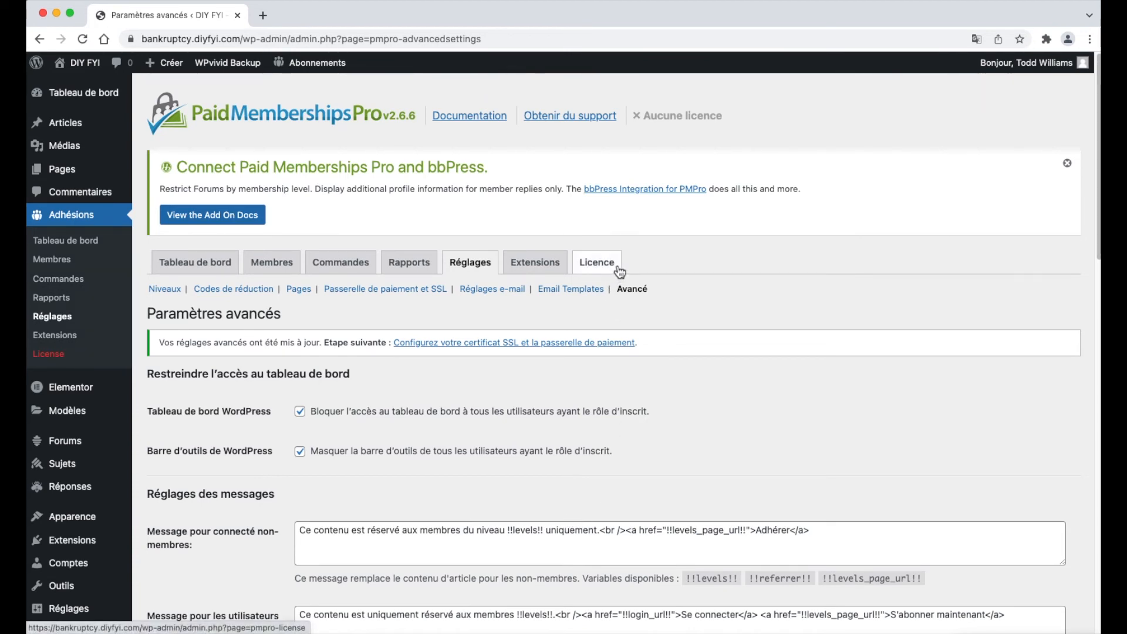
# Look through the available Paid Memberships Pro add-ons and display the support licence page.
pyautogui.click(565, 275)
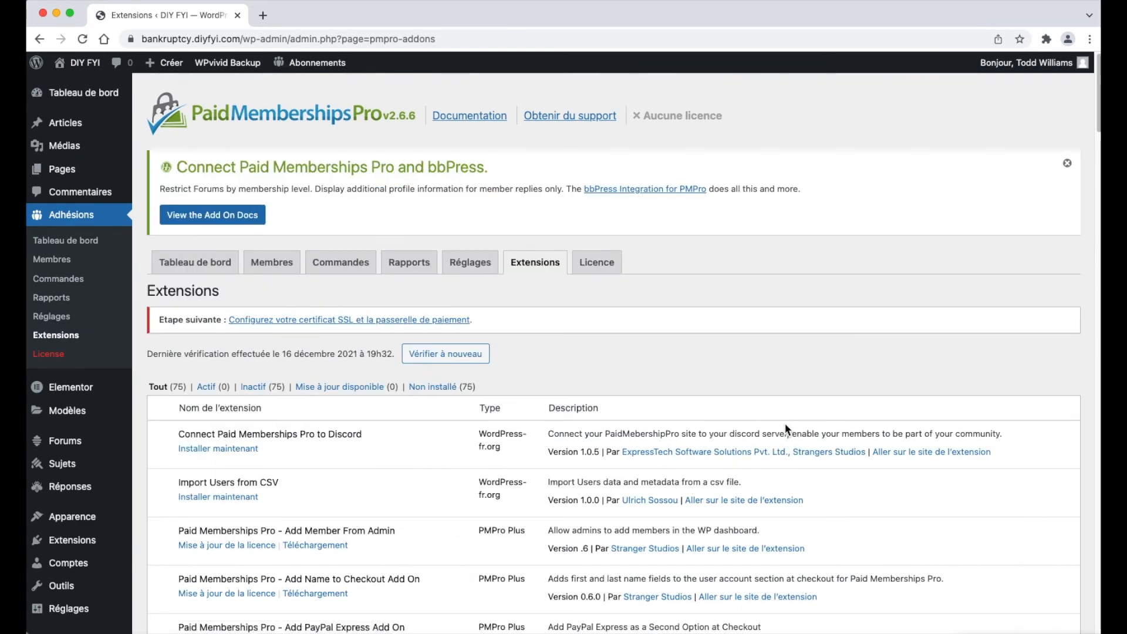
pyautogui.scroll(-3, 787, 429)
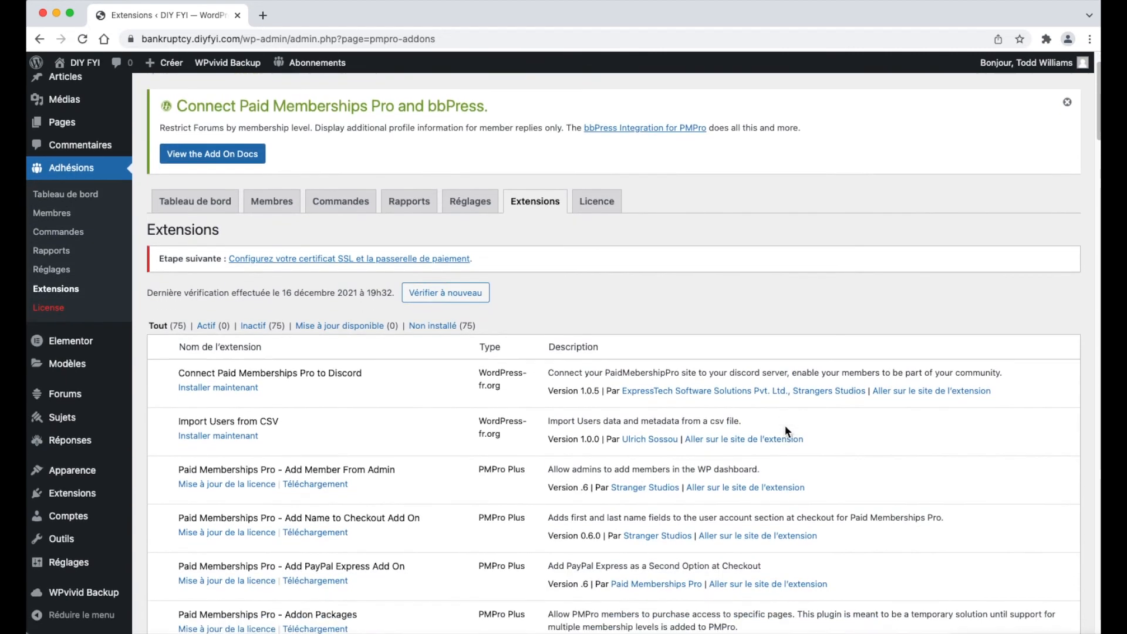
pyautogui.scroll(-10, 784, 431)
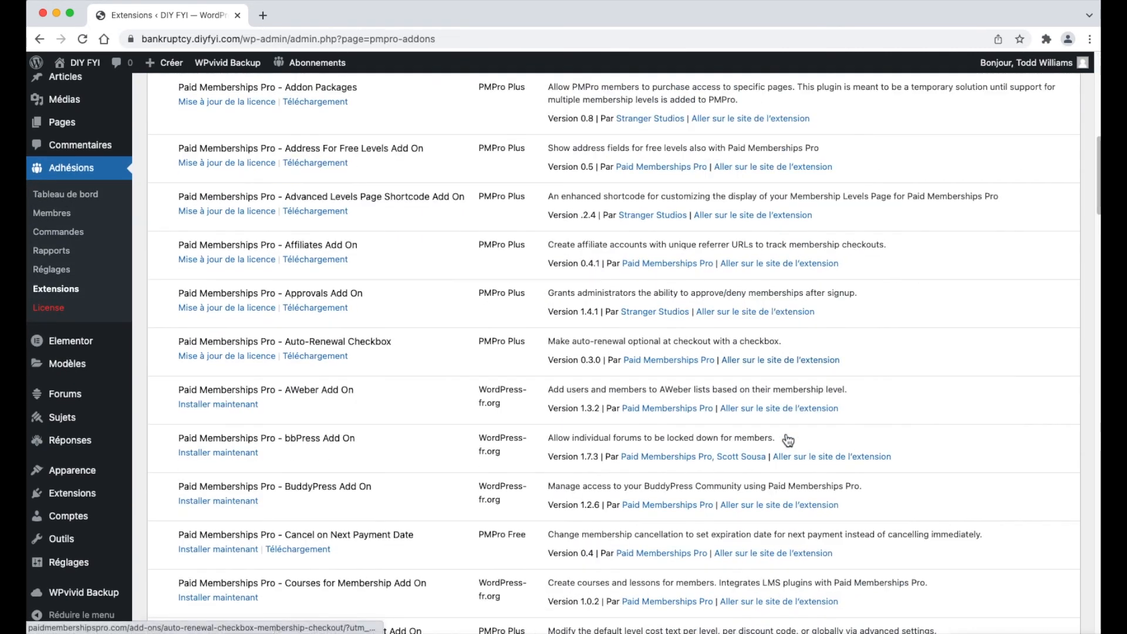
pyautogui.scroll(-3, 786, 436)
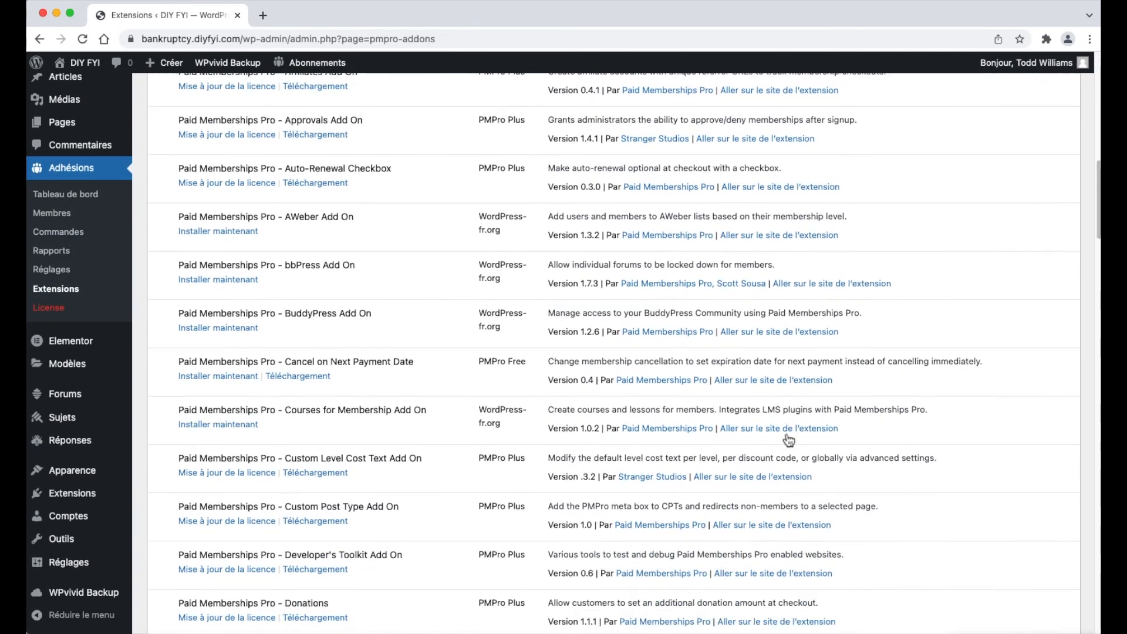
pyautogui.scroll(-1, 786, 438)
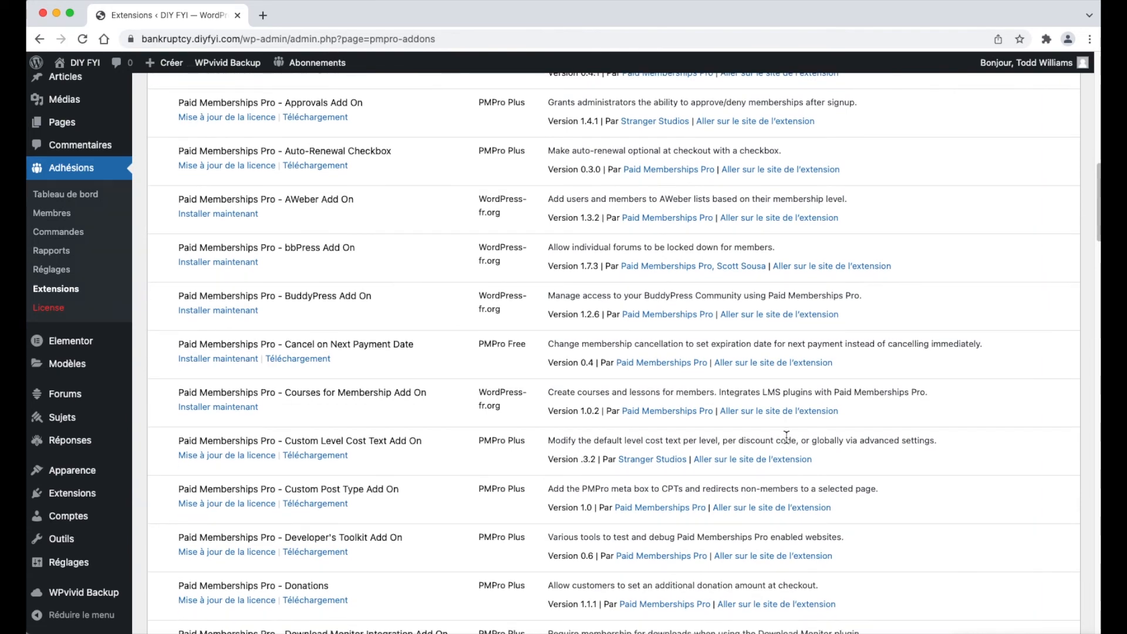
pyautogui.scroll(15, 786, 436)
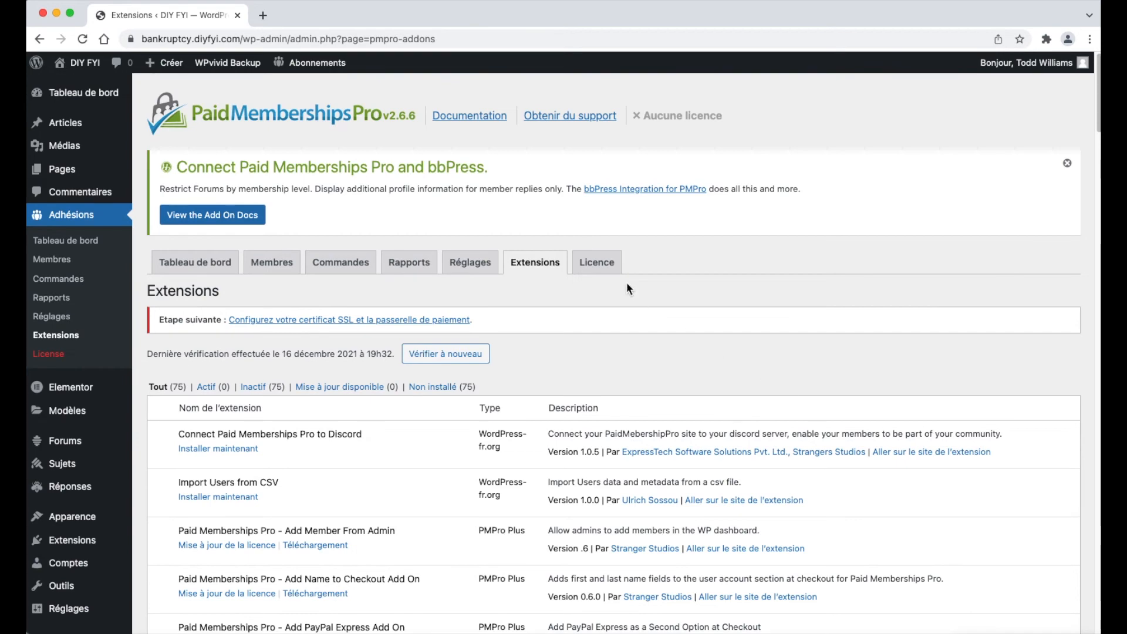
pyautogui.click(614, 267)
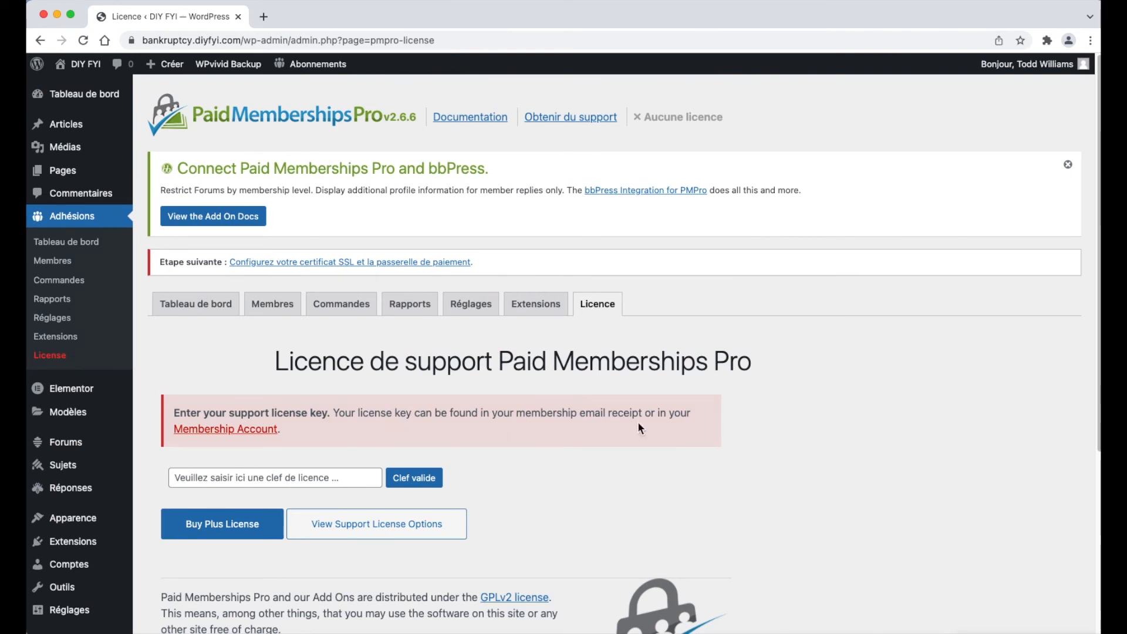
# List all the site's articles and open the draft Elementor #9877 for editing.
pyautogui.moveTo(108, 128)
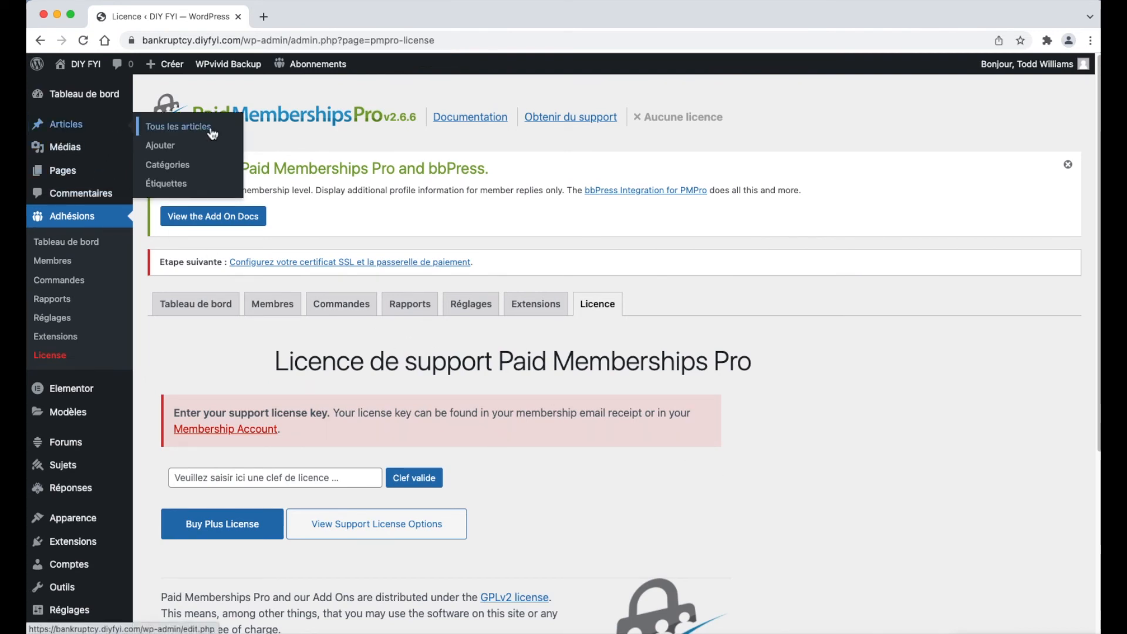
pyautogui.click(220, 128)
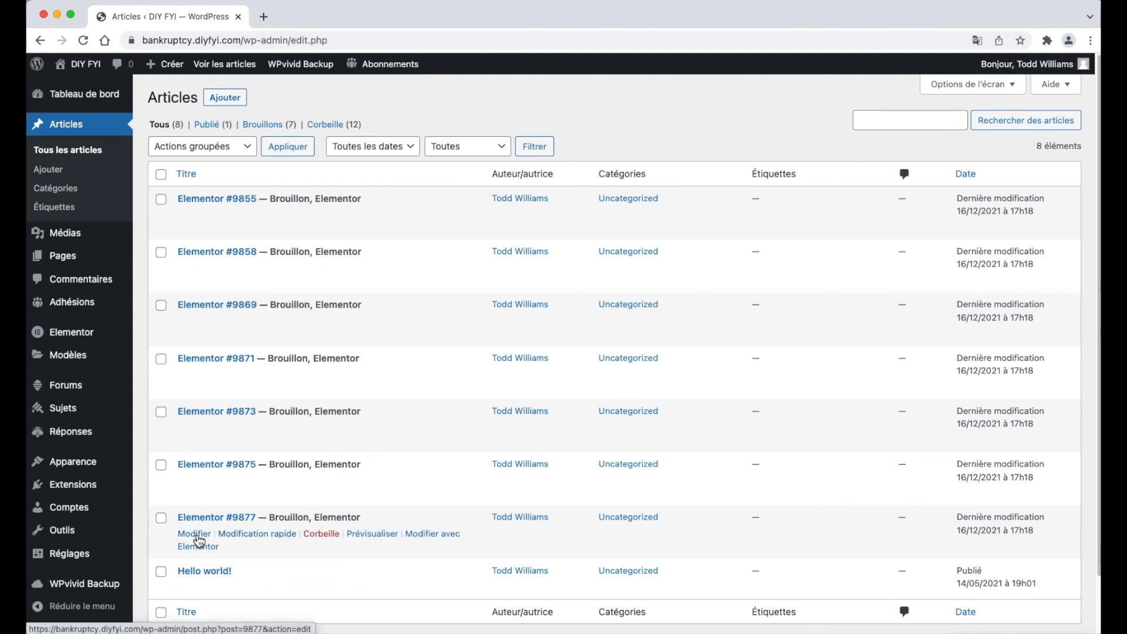
pyautogui.click(197, 536)
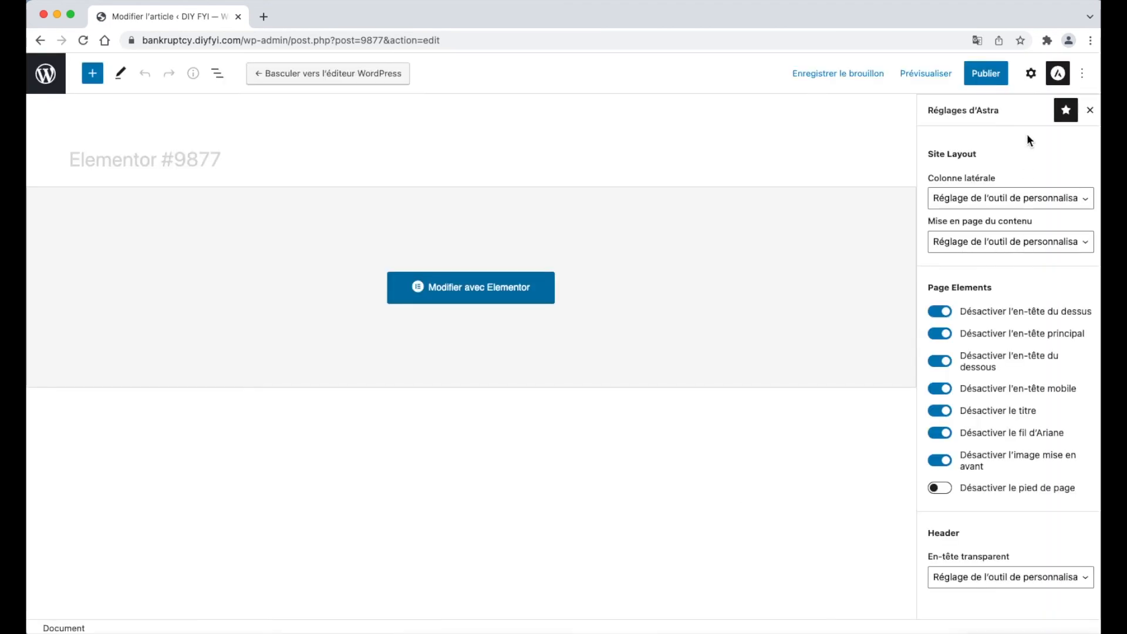
# Display the article settings of Elementor #9877 and find its Adhésion requise option for Membre d'or.
pyautogui.click(1030, 75)
pyautogui.click(1031, 76)
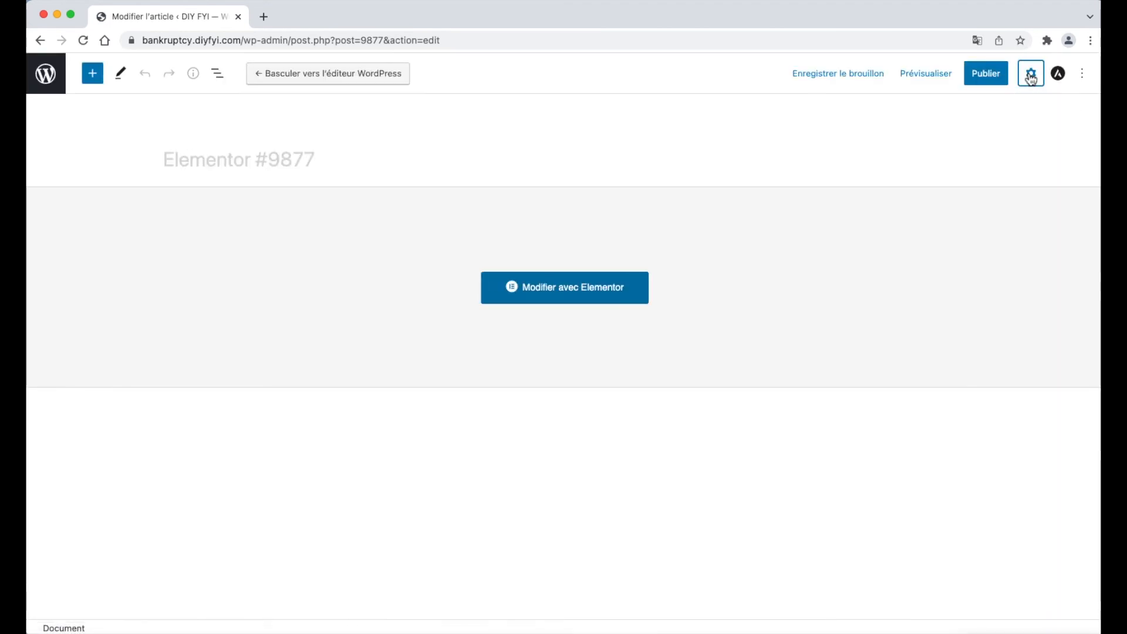
pyautogui.click(1031, 76)
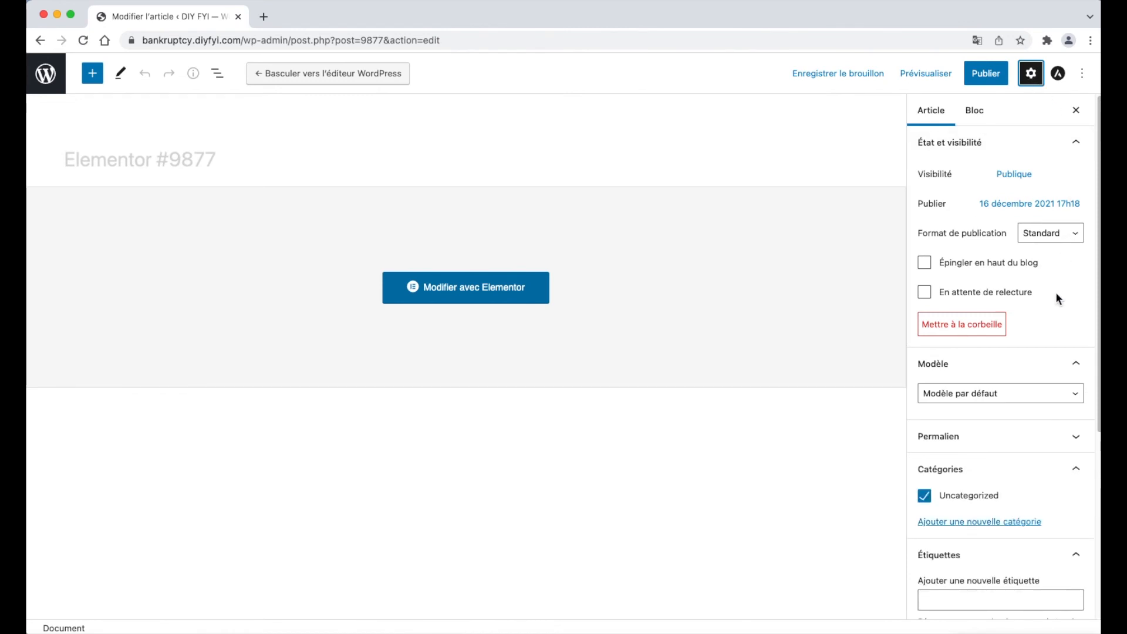
pyautogui.scroll(-1, 1039, 378)
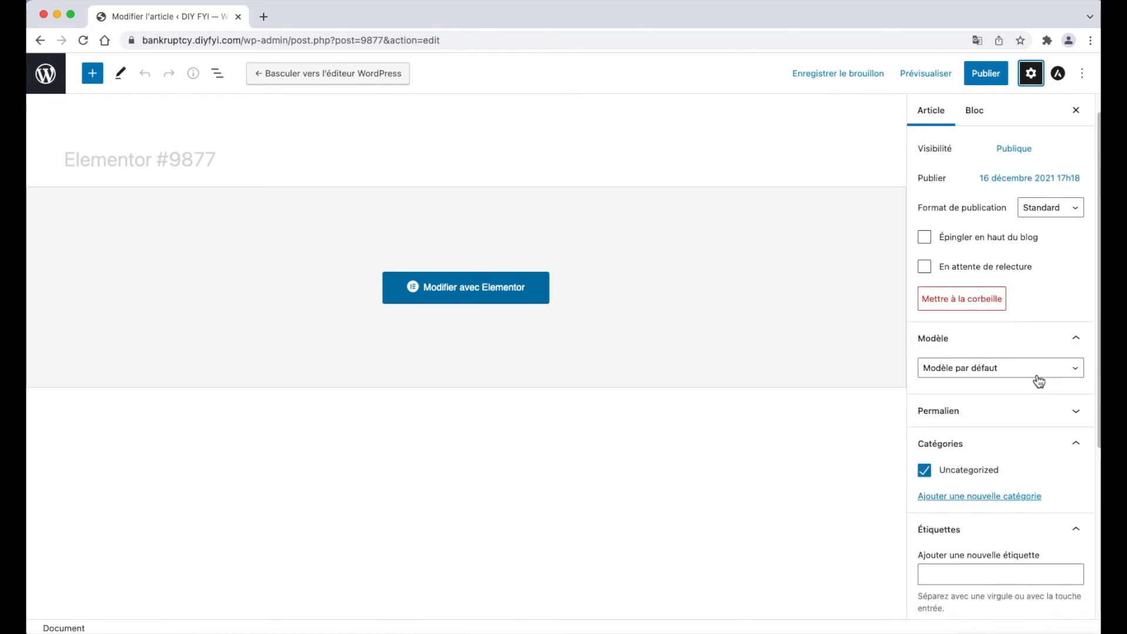
pyautogui.scroll(-5, 1040, 382)
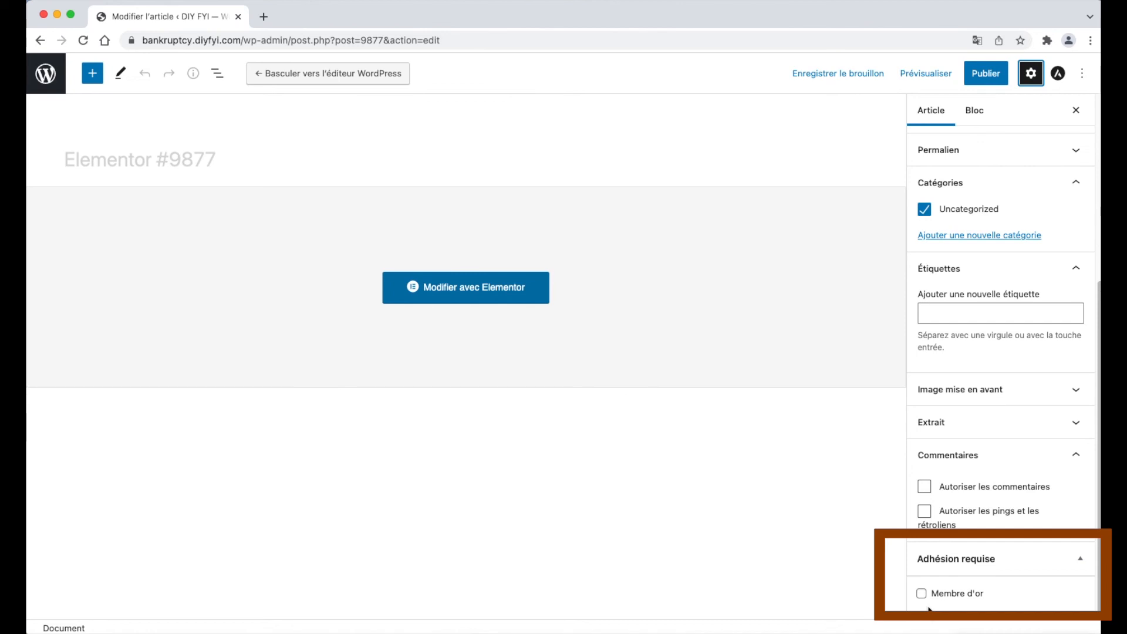
# Restrict the published article "Hello world!" to the Membre d'or membership level and update it.
pyautogui.click(46, 73)
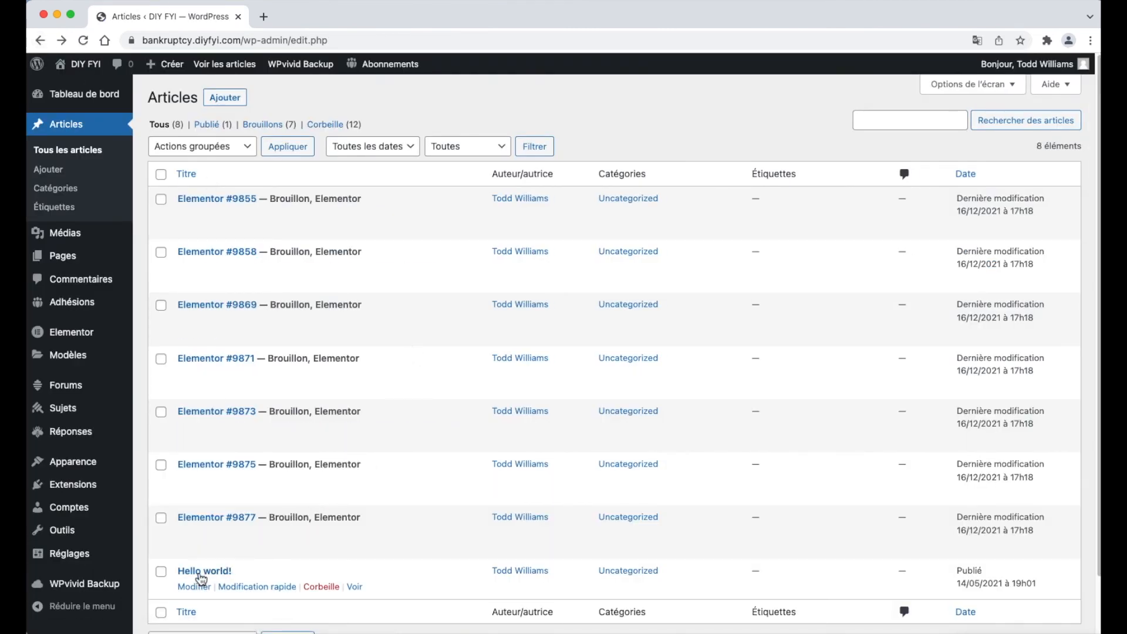
pyautogui.click(192, 587)
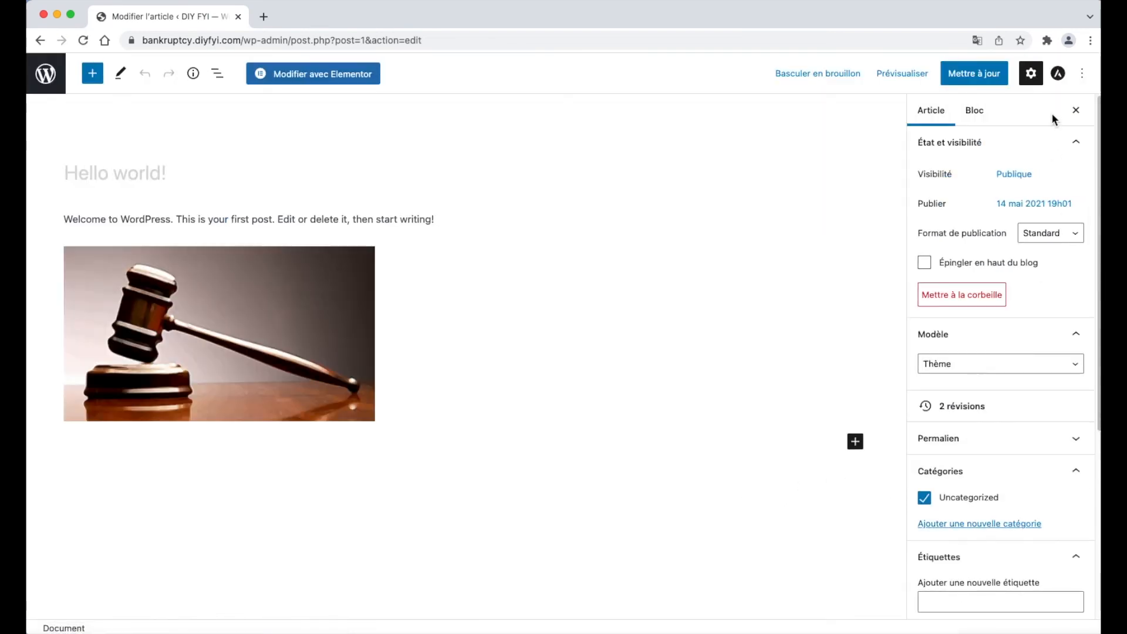
pyautogui.click(1034, 76)
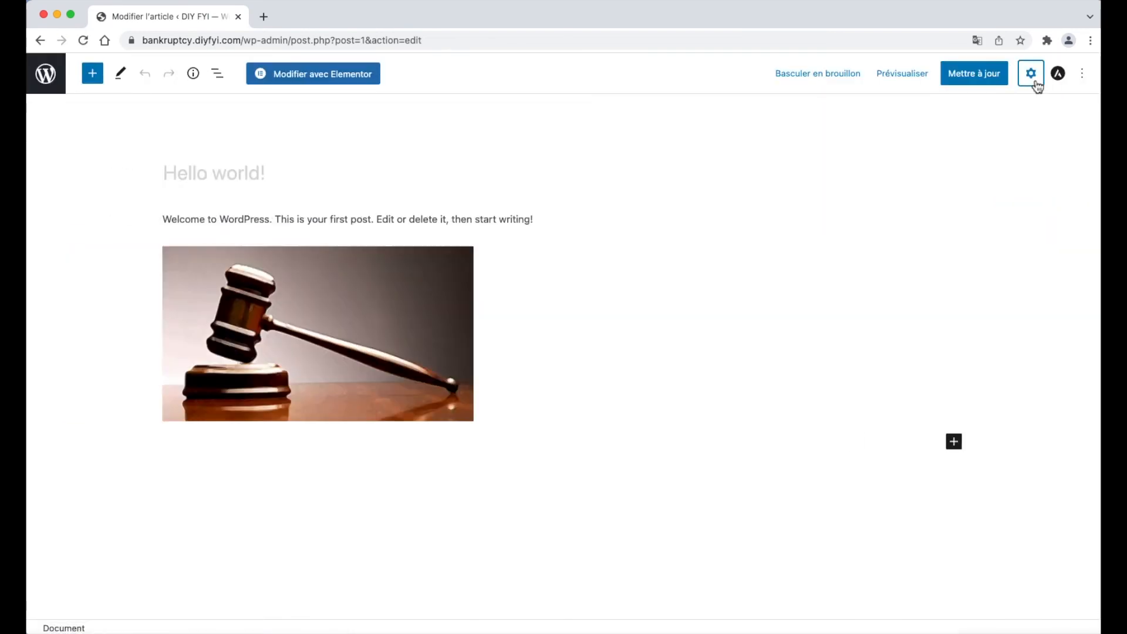
pyautogui.click(1032, 75)
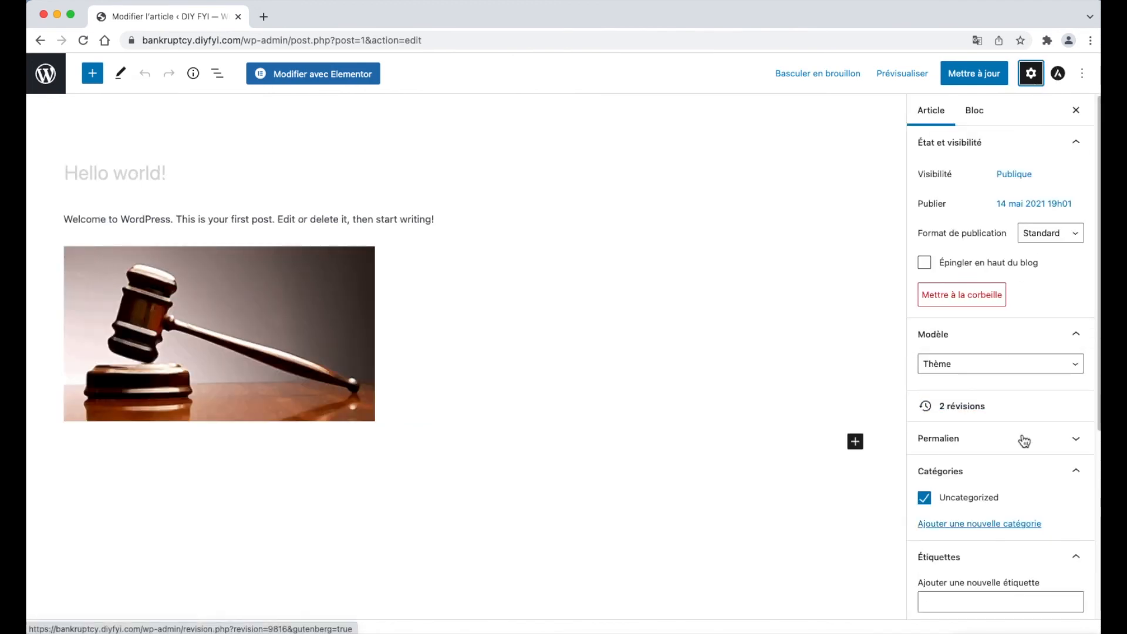
pyautogui.scroll(-5, 1045, 475)
pyautogui.scroll(-4, 1045, 478)
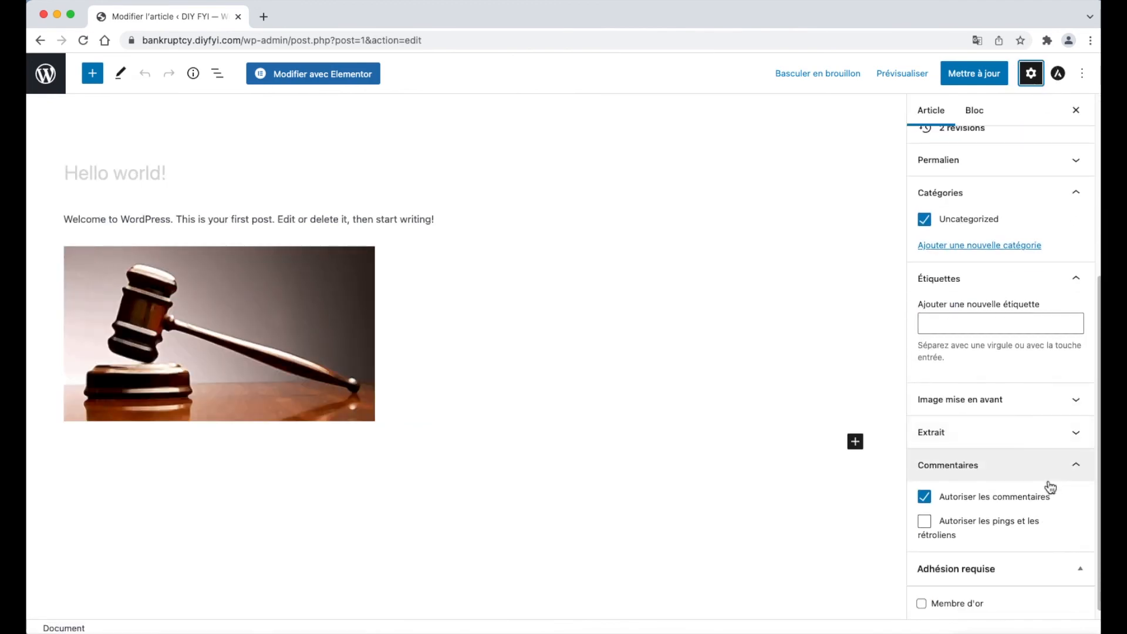
pyautogui.click(921, 593)
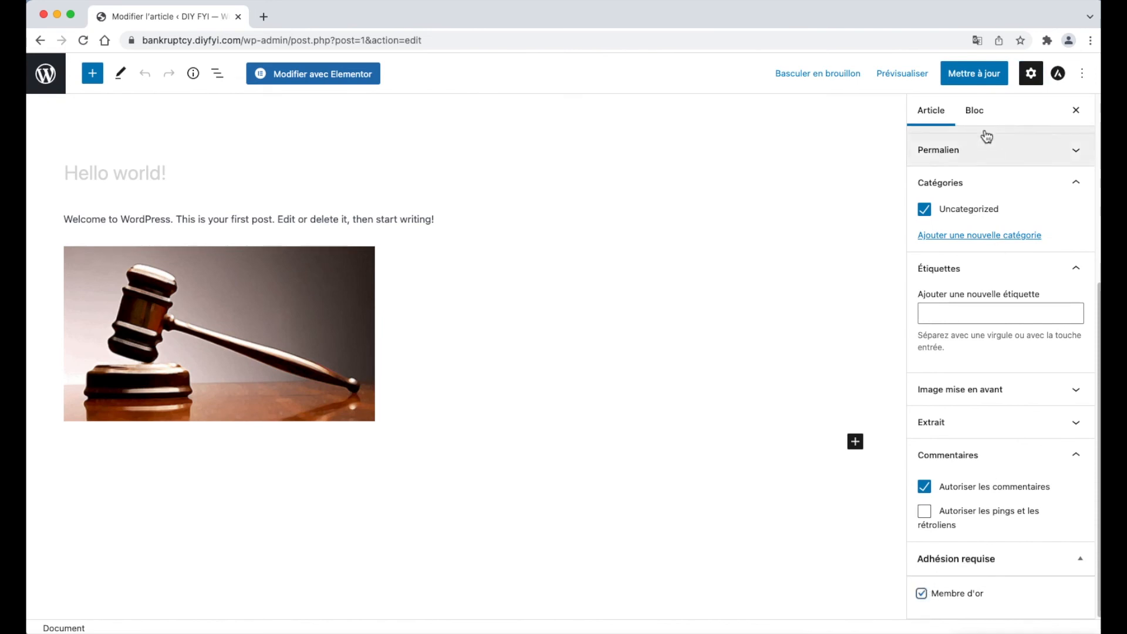
pyautogui.click(985, 85)
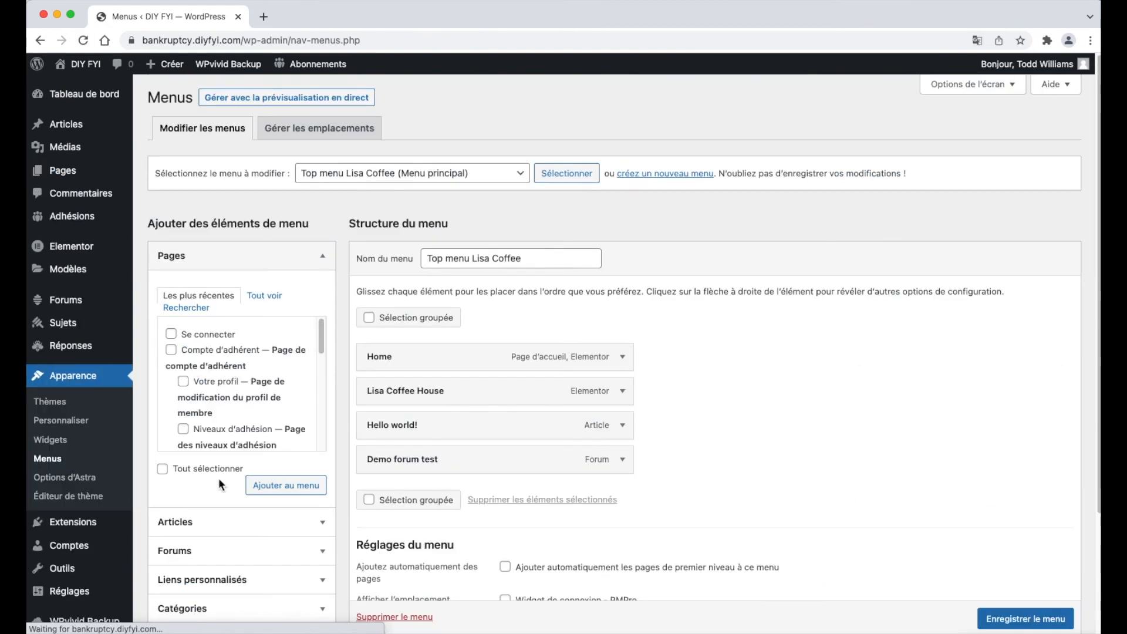
# Select the pages Se connecter and Paiement d'adhésion as new items for the menu Top menu Lisa Coffee.
pyautogui.click(171, 334)
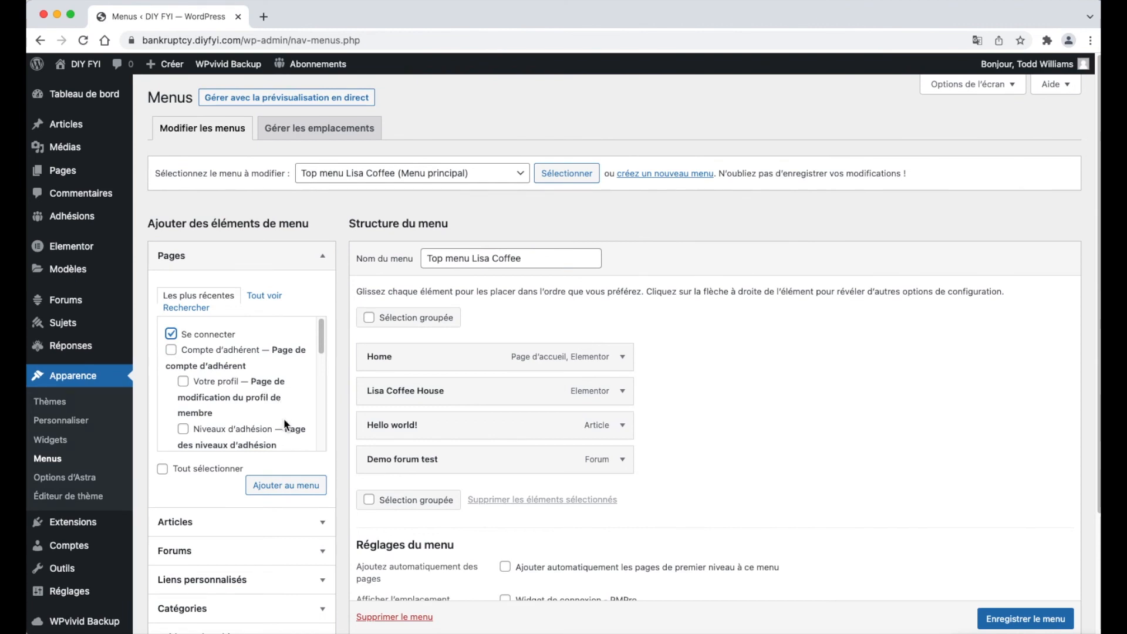
pyautogui.scroll(-1, 283, 420)
pyautogui.scroll(-4, 287, 427)
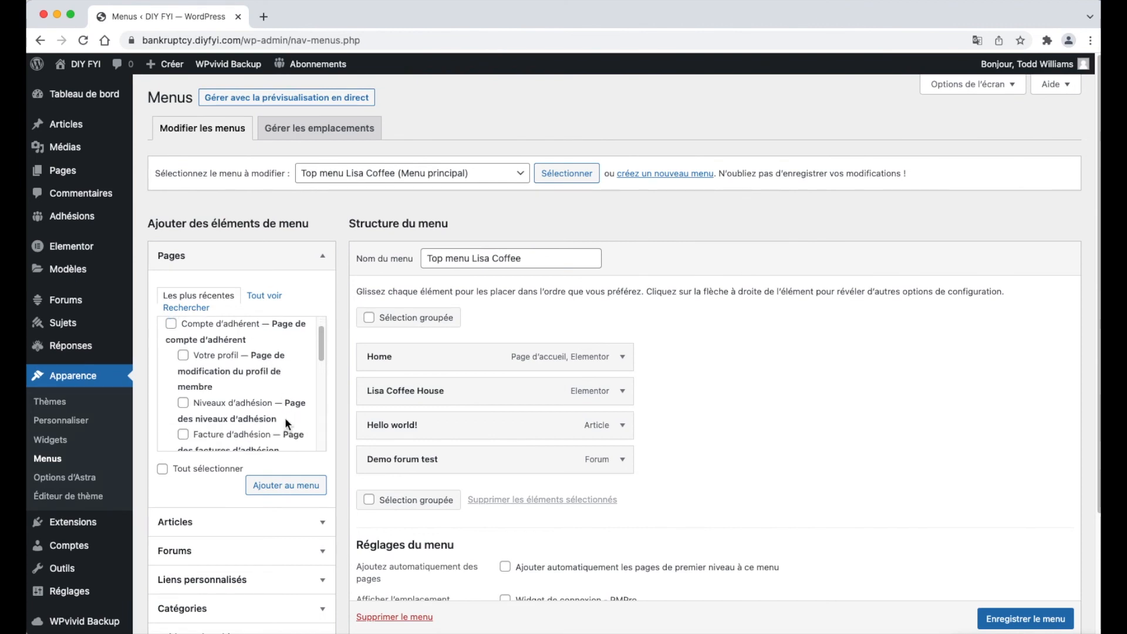
pyautogui.scroll(-2, 289, 425)
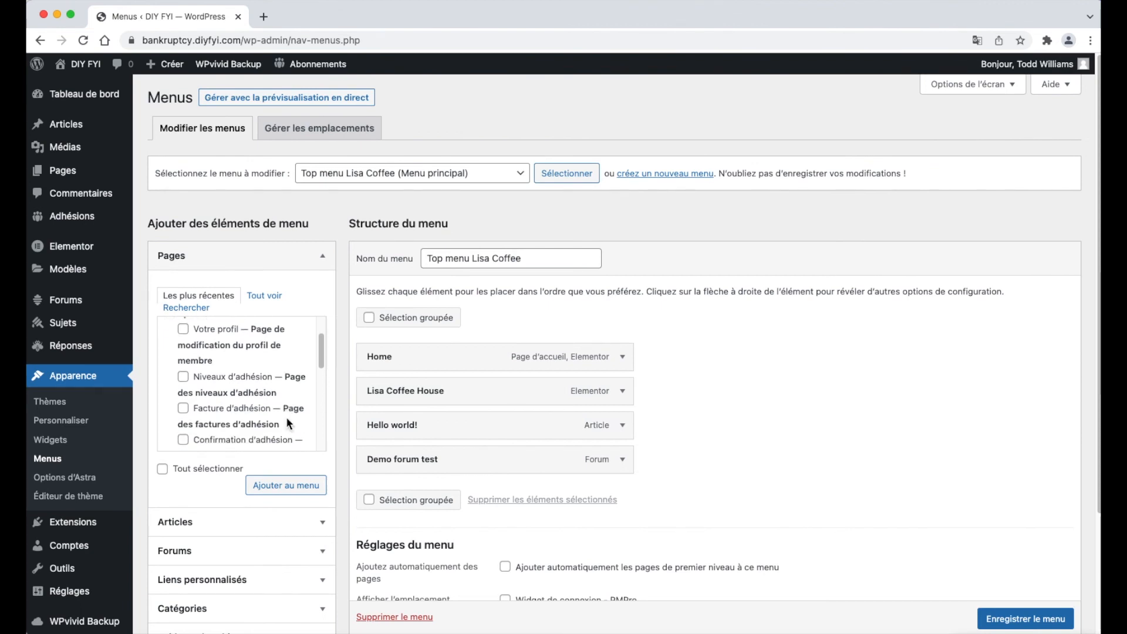
pyautogui.scroll(-1, 289, 422)
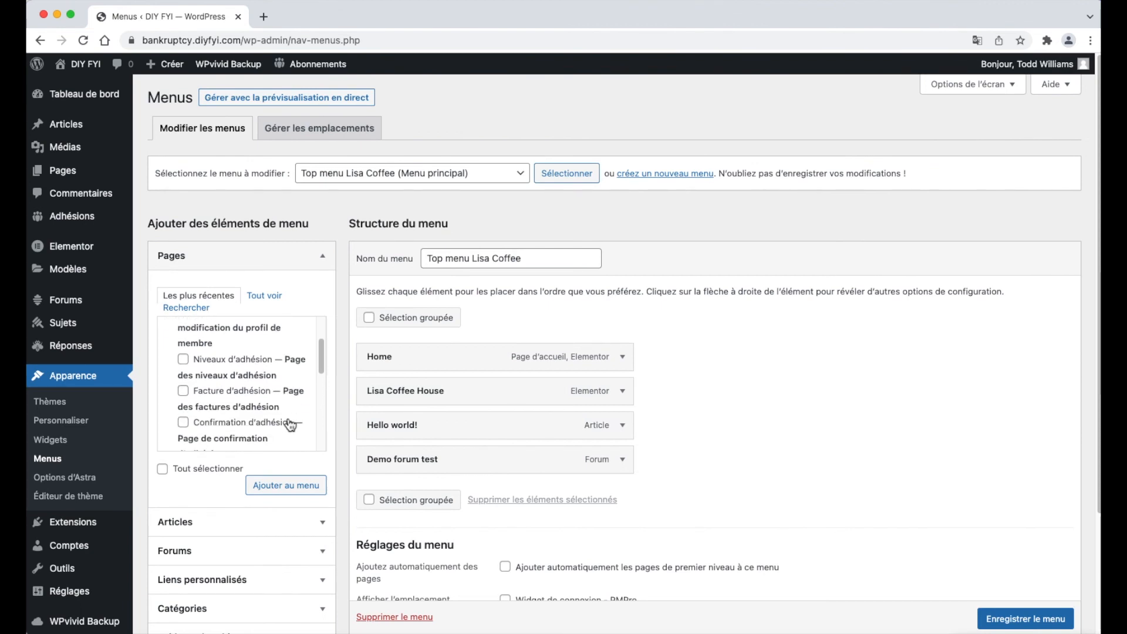
pyautogui.scroll(-3, 291, 425)
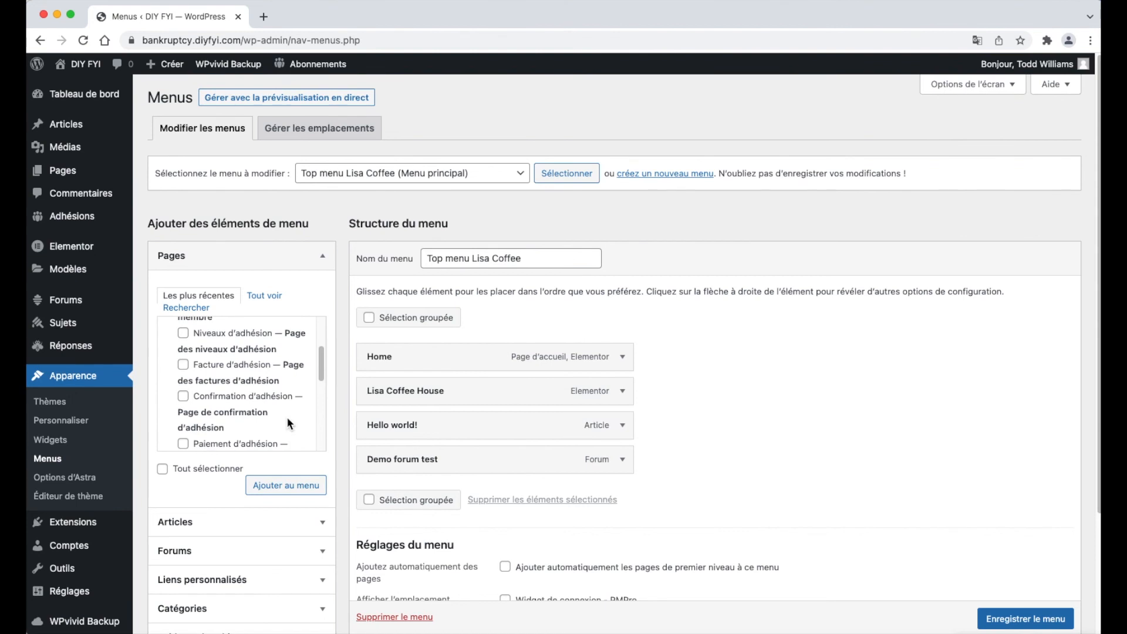
pyautogui.scroll(-1, 287, 417)
pyautogui.click(200, 429)
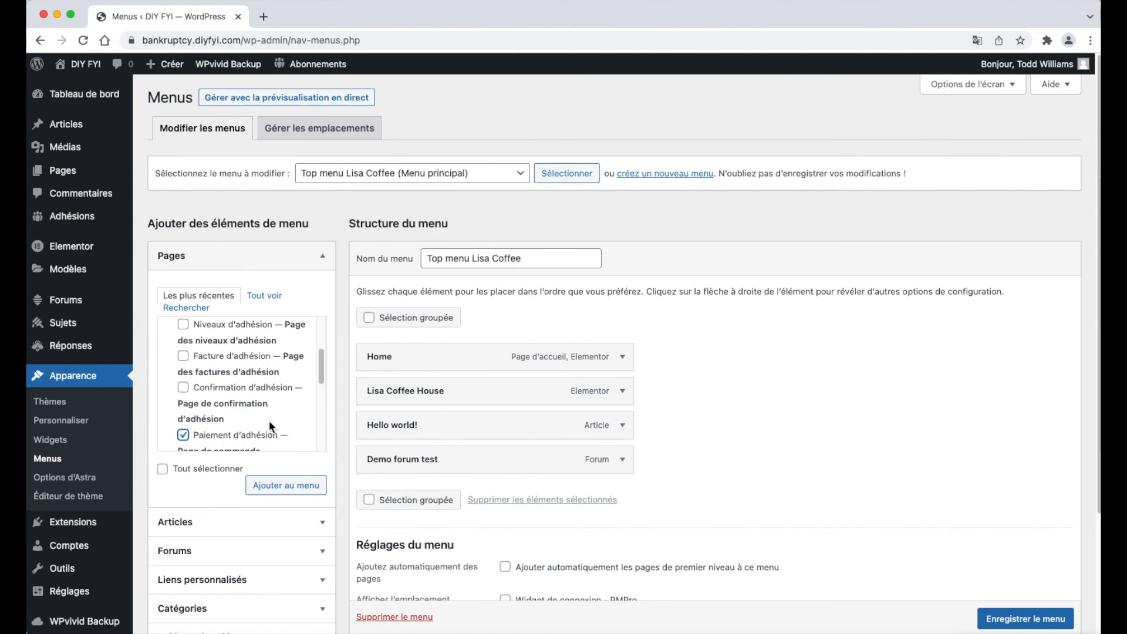
# Include Niveaux d'adhésion in the page selection and add the three chosen pages to the menu.
pyautogui.scroll(-5, 270, 422)
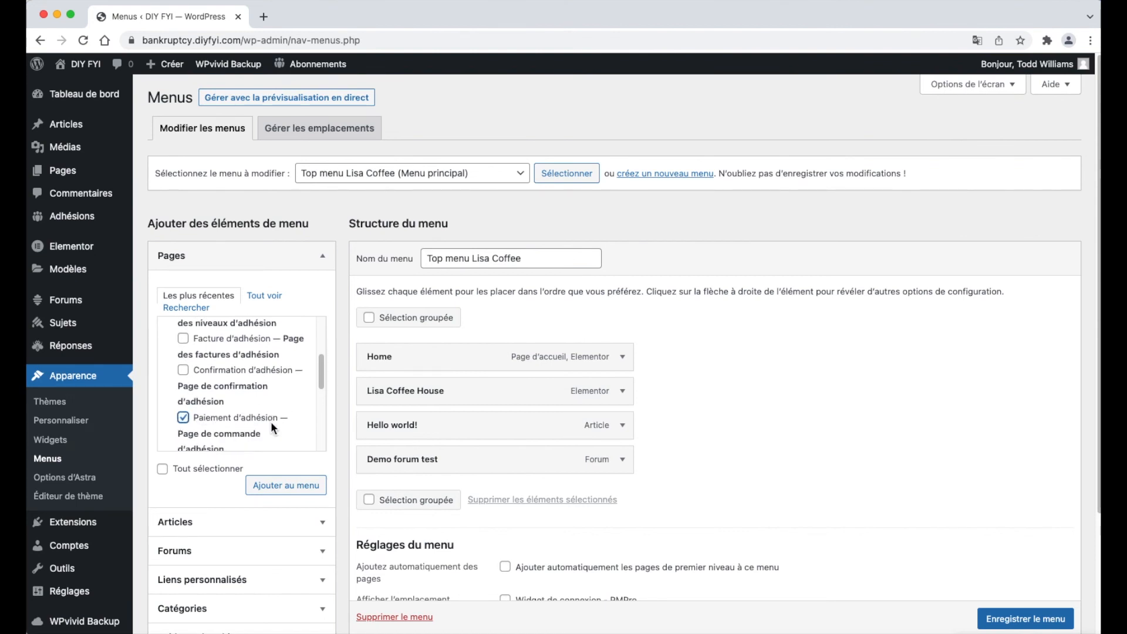
pyautogui.scroll(-4, 270, 421)
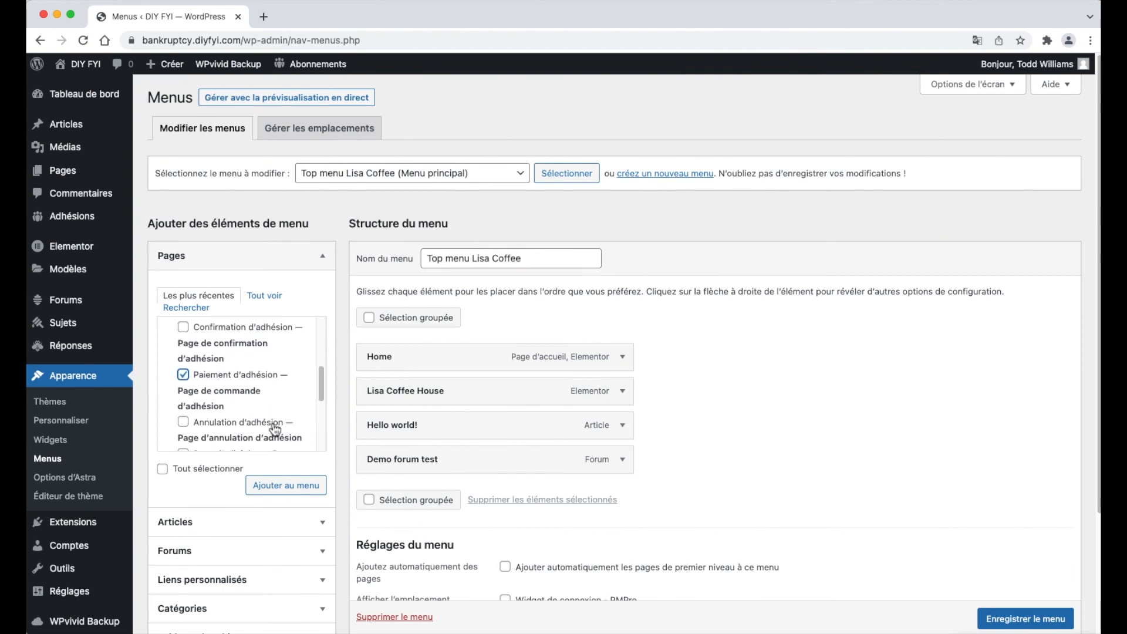
pyautogui.scroll(-1, 275, 426)
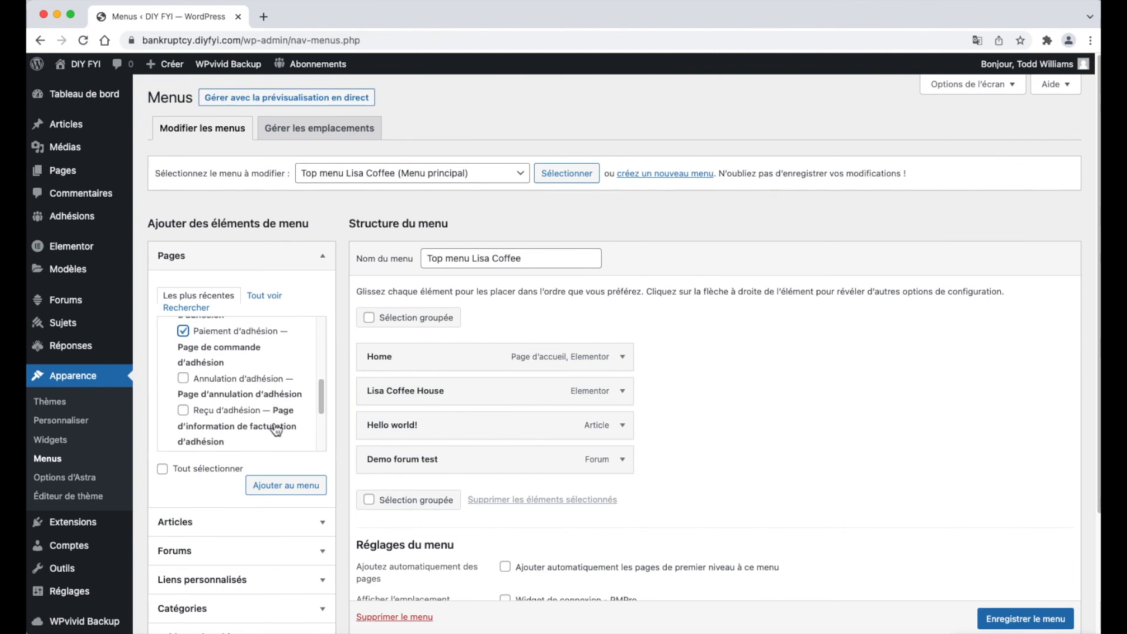
pyautogui.scroll(8, 274, 426)
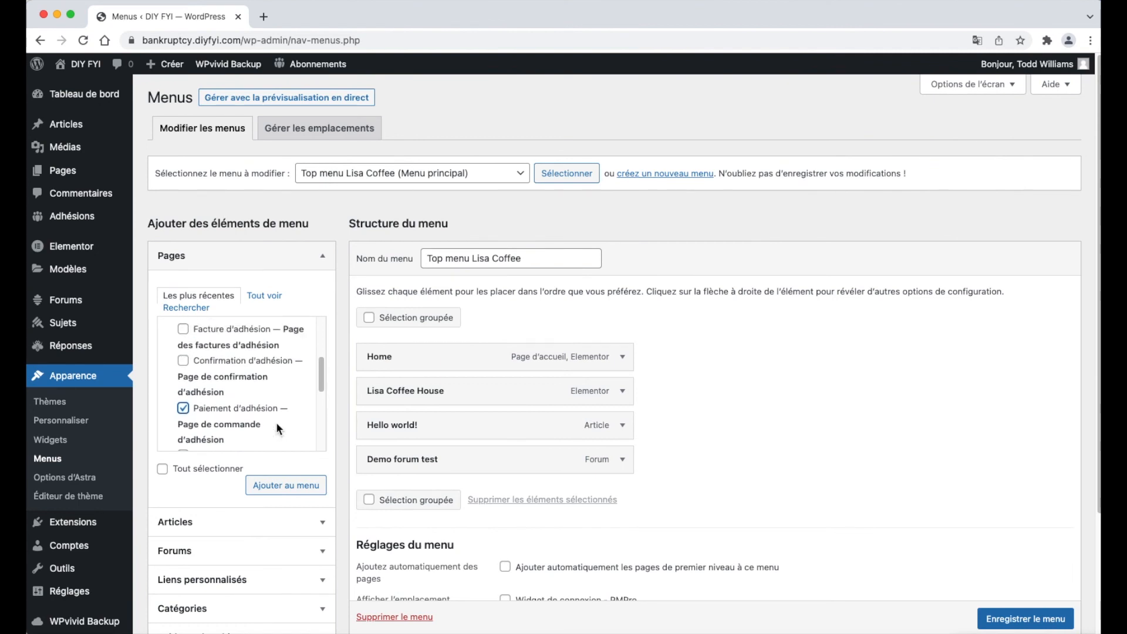
pyautogui.scroll(7, 276, 421)
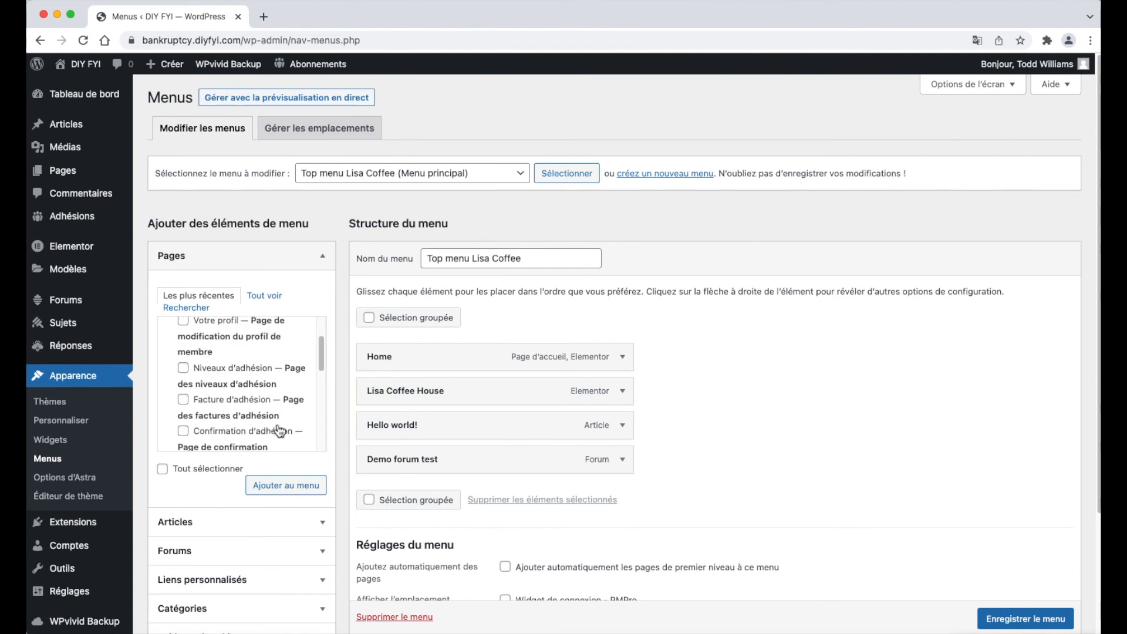
pyautogui.scroll(3, 279, 429)
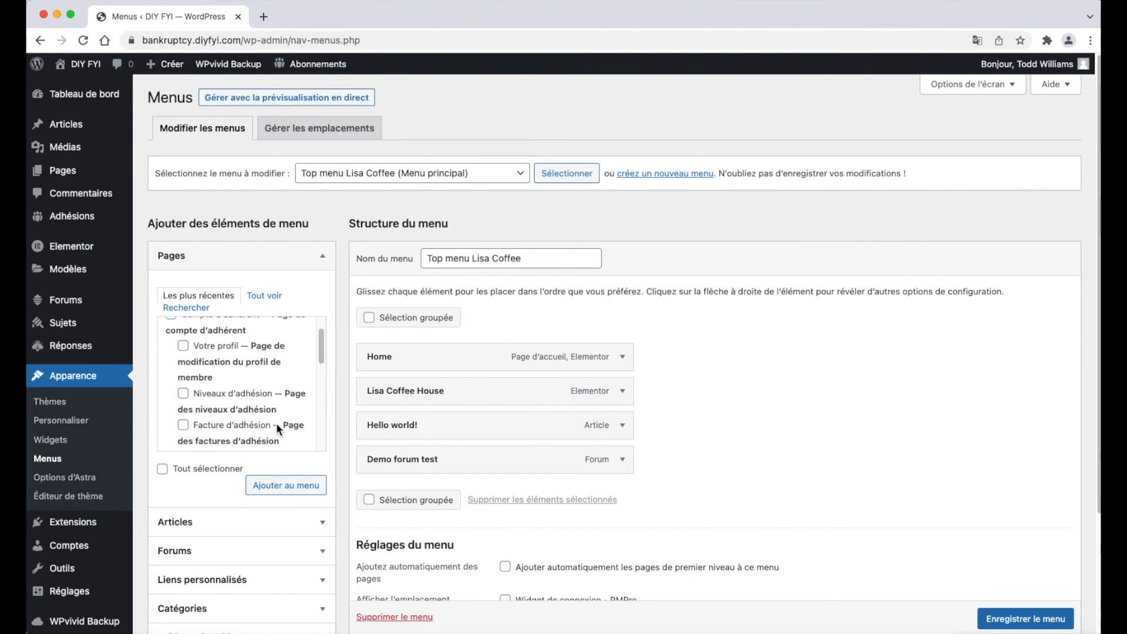
pyautogui.scroll(2, 276, 422)
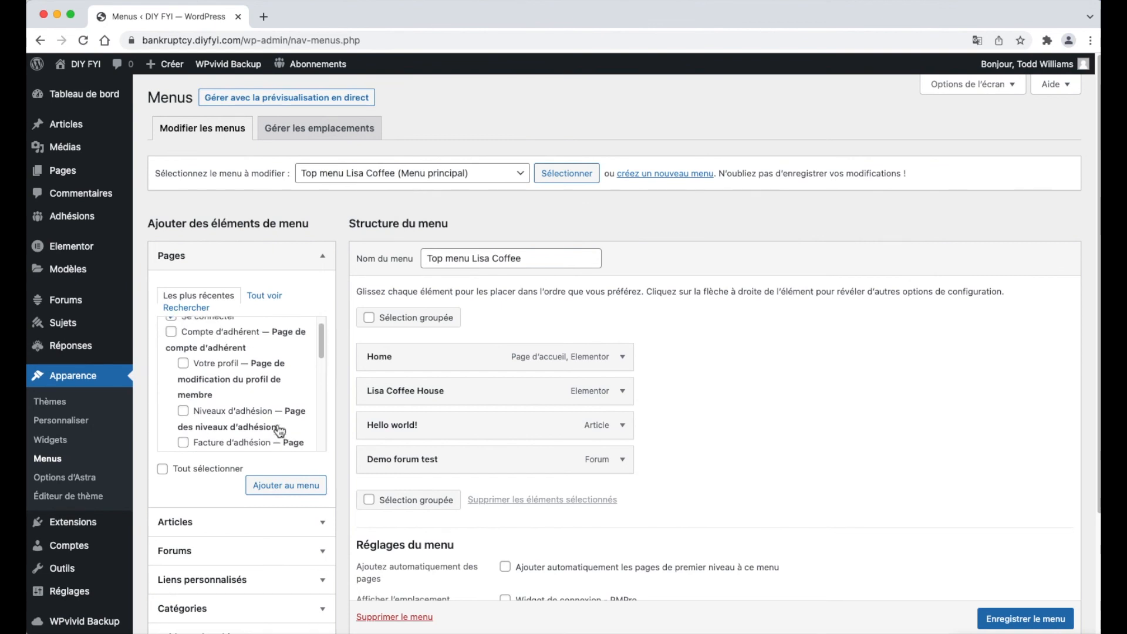
pyautogui.click(193, 414)
pyautogui.click(290, 485)
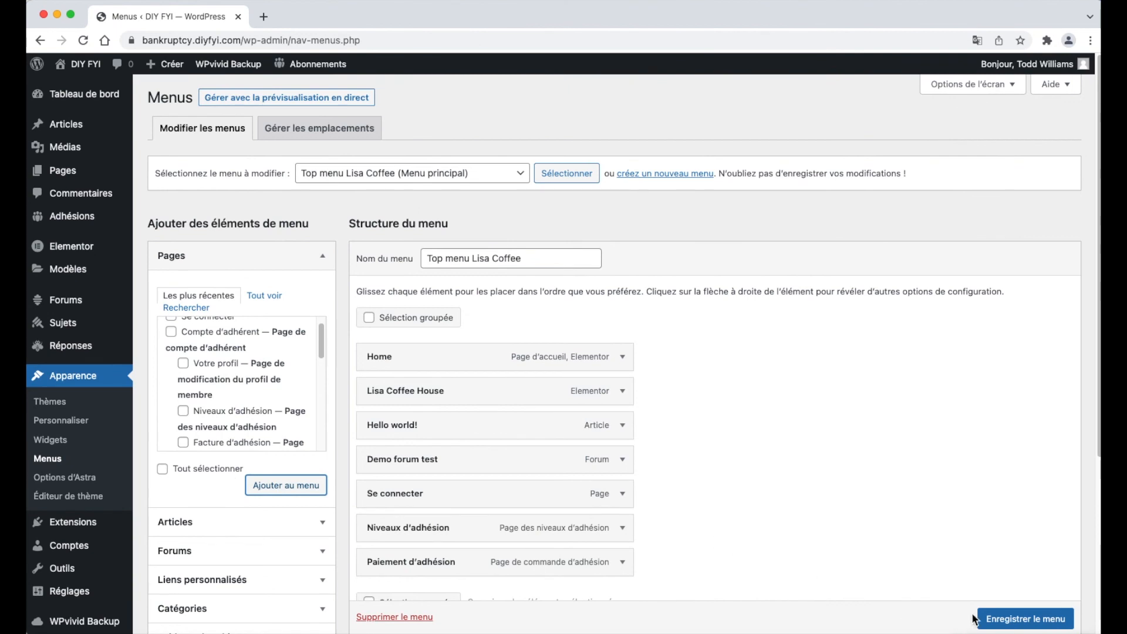
# Move Se connecter below Paiement d'adhésion as the last menu item and save the menu.
pyautogui.moveTo(508, 495); pyautogui.dragTo(474, 561)
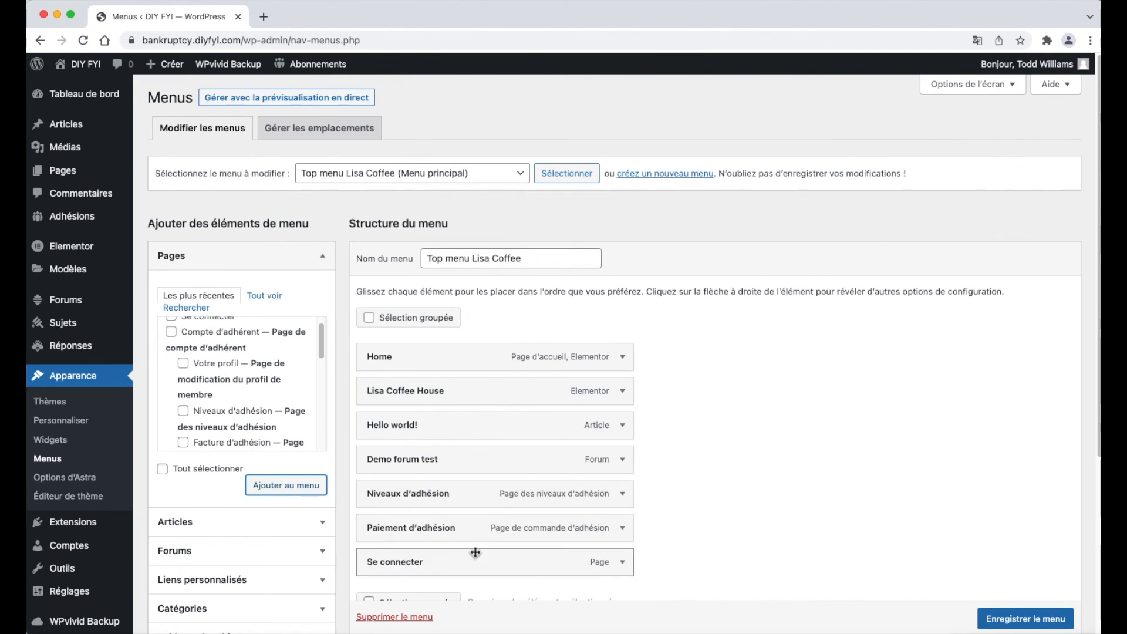
pyautogui.click(977, 618)
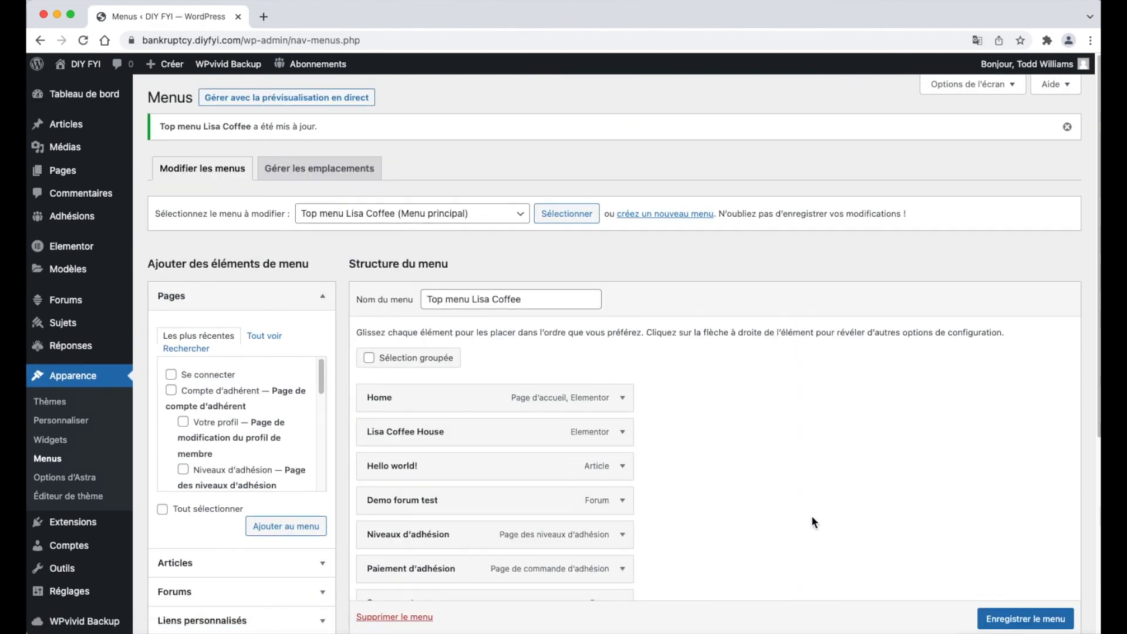
pyautogui.scroll(-3, 809, 514)
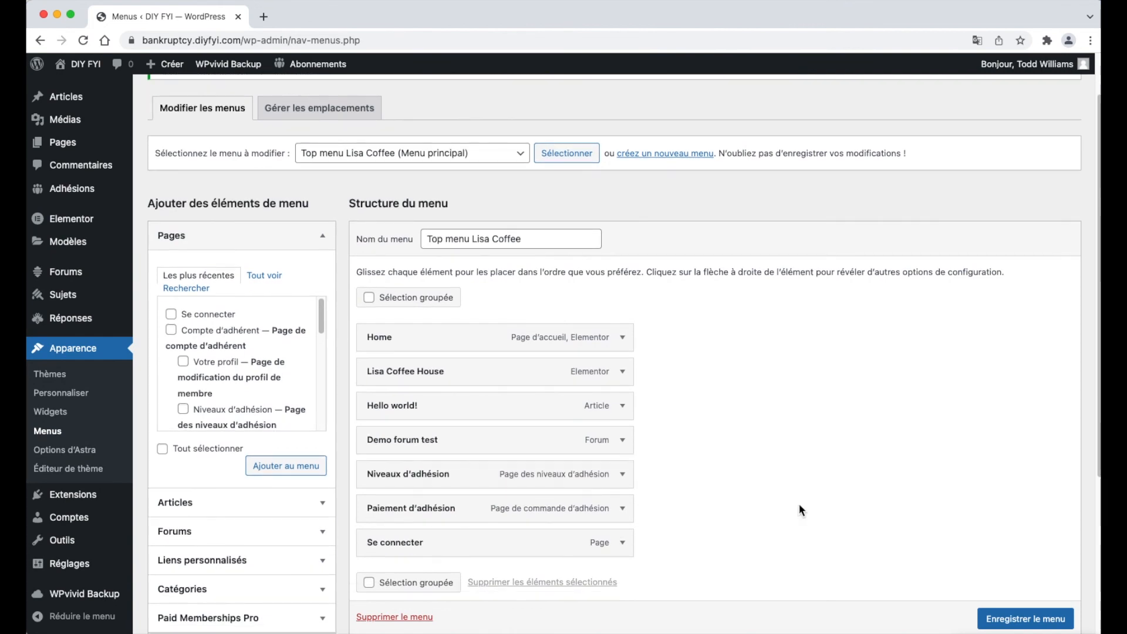
pyautogui.scroll(-1, 902, 502)
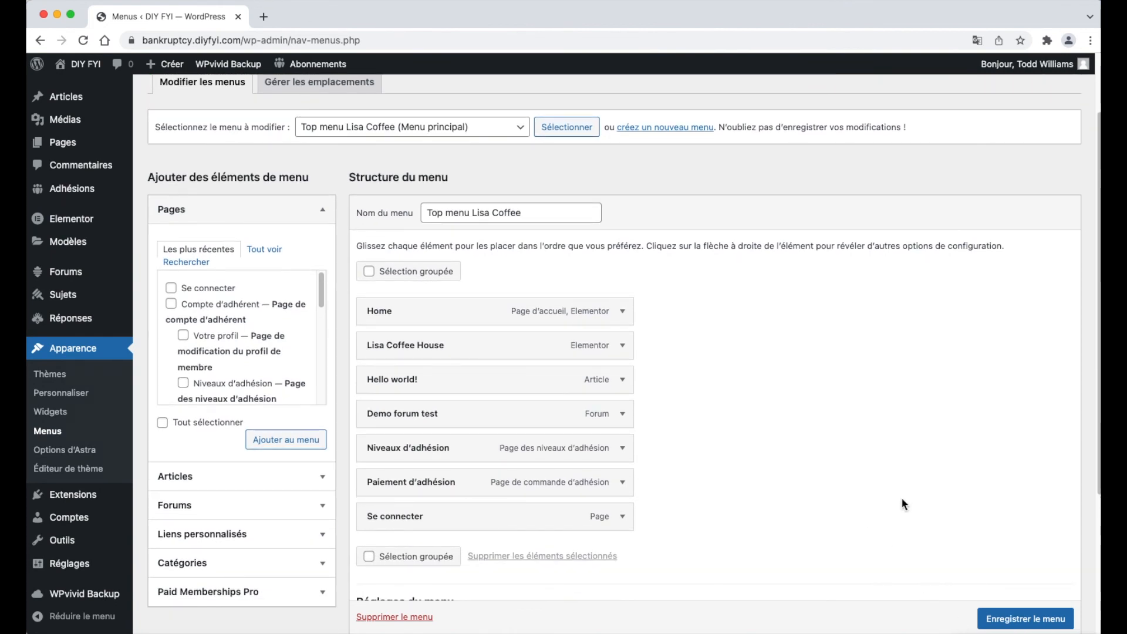
# Open the live site in an incognito window, check how Lisa Coffee House appears to a non-member, and return to Home.
pyautogui.rightClick(91, 80)
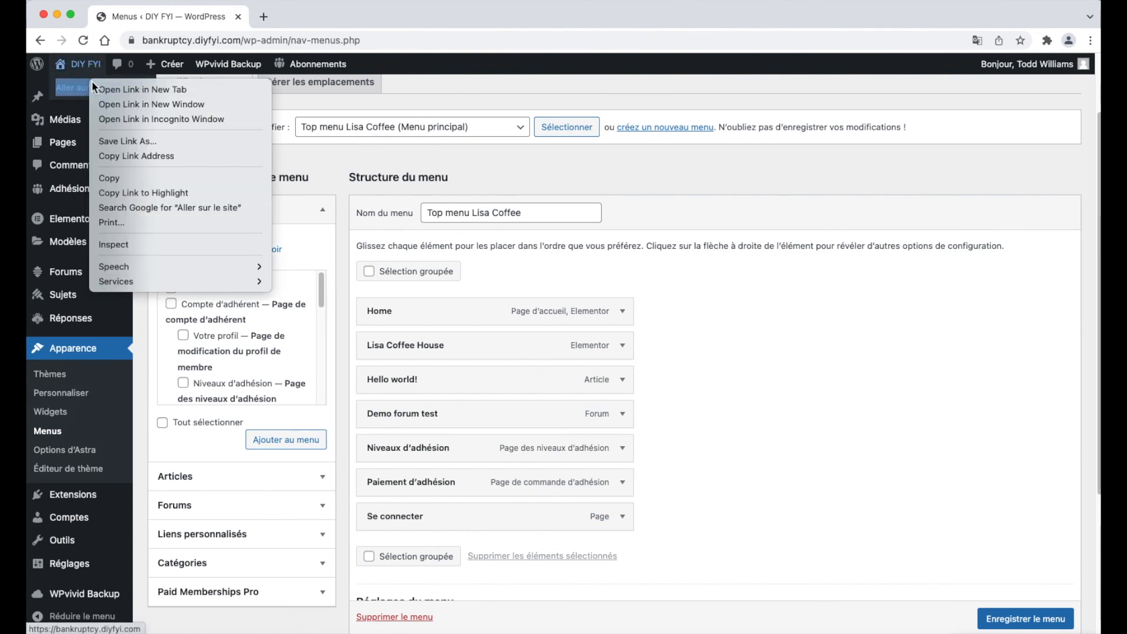
pyautogui.click(249, 118)
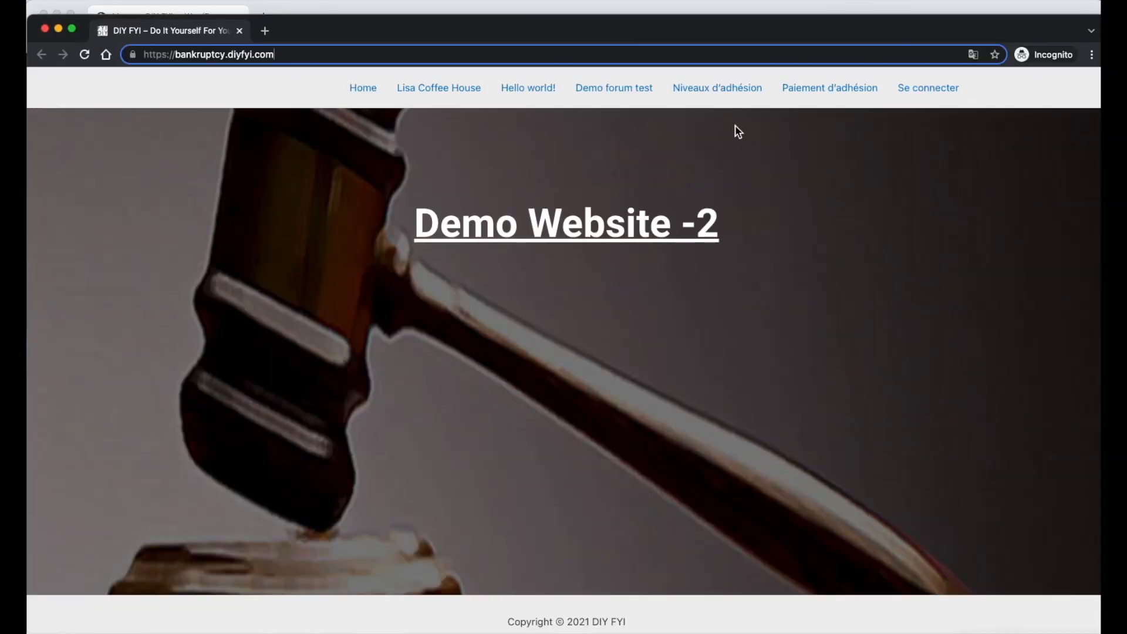
pyautogui.click(456, 93)
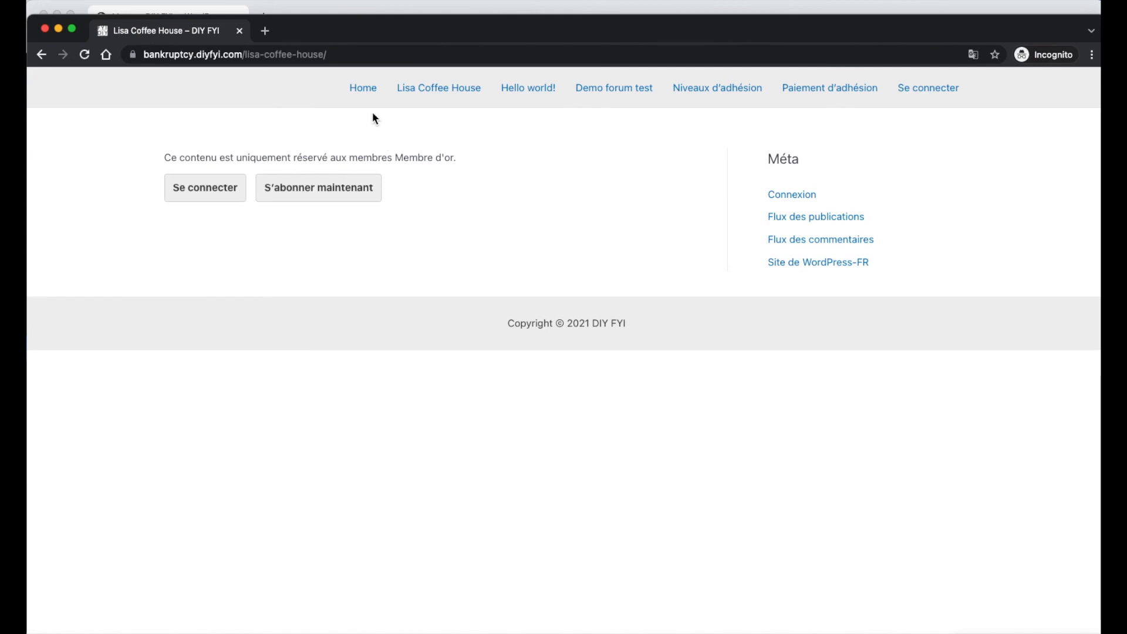
pyautogui.click(363, 93)
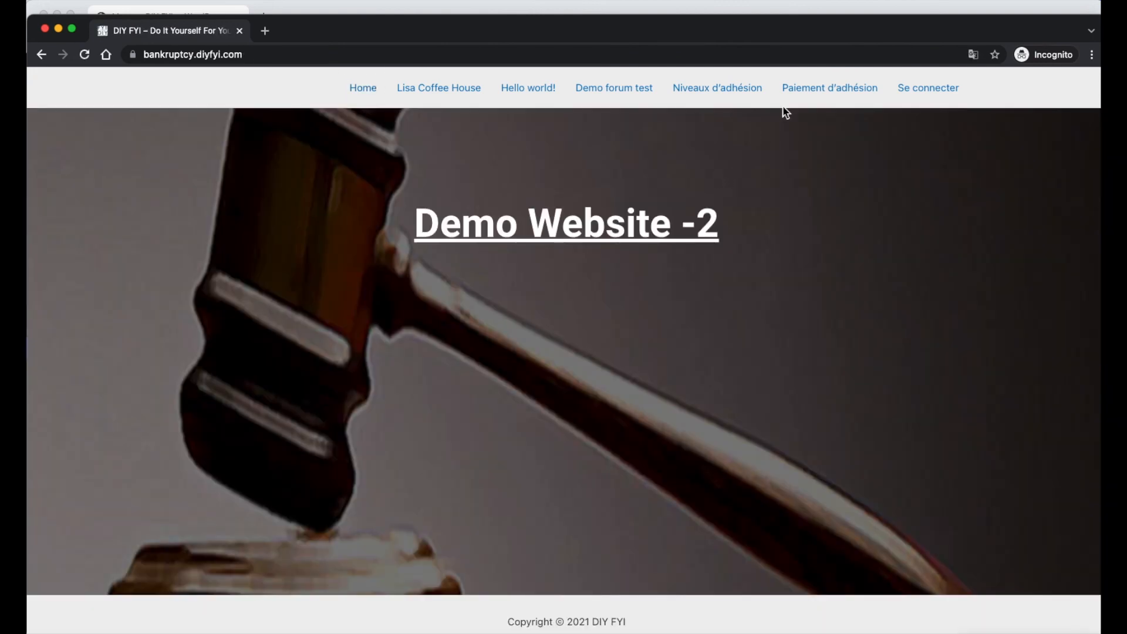
# View the site's Paiement d'adhésion and Se connecter pages as a visitor and return to Home.
pyautogui.click(816, 96)
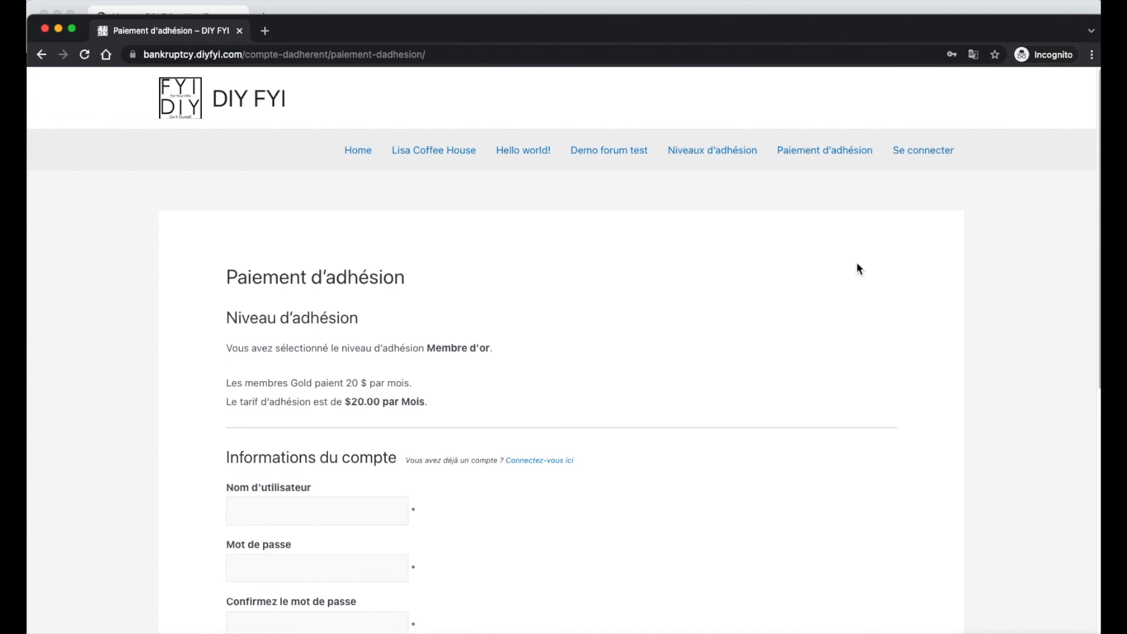
pyautogui.click(369, 153)
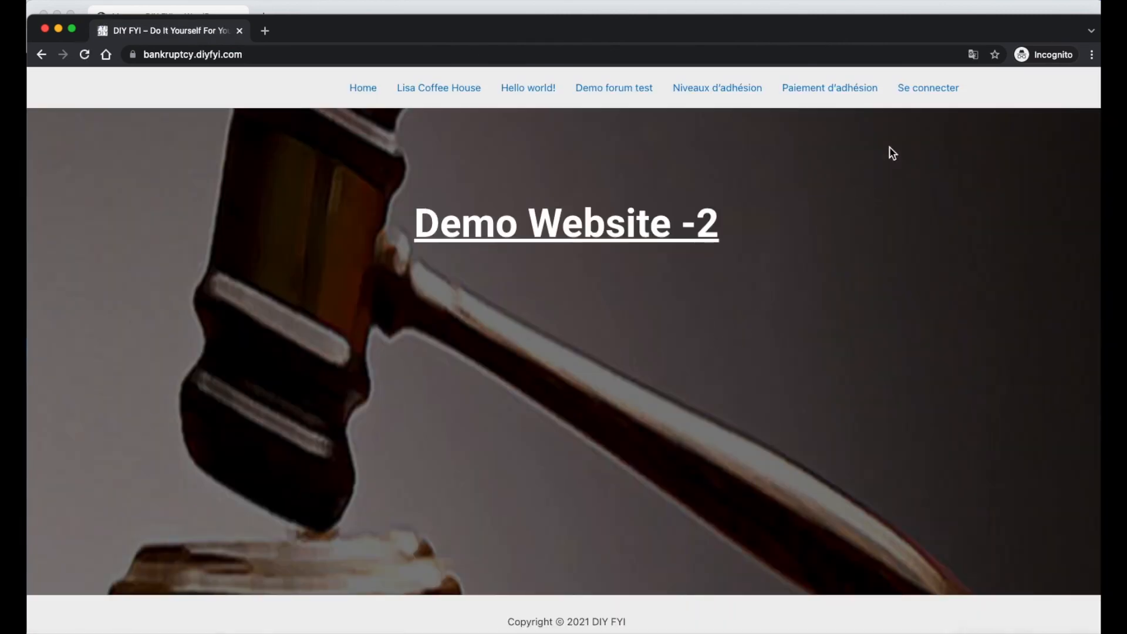
pyautogui.click(921, 90)
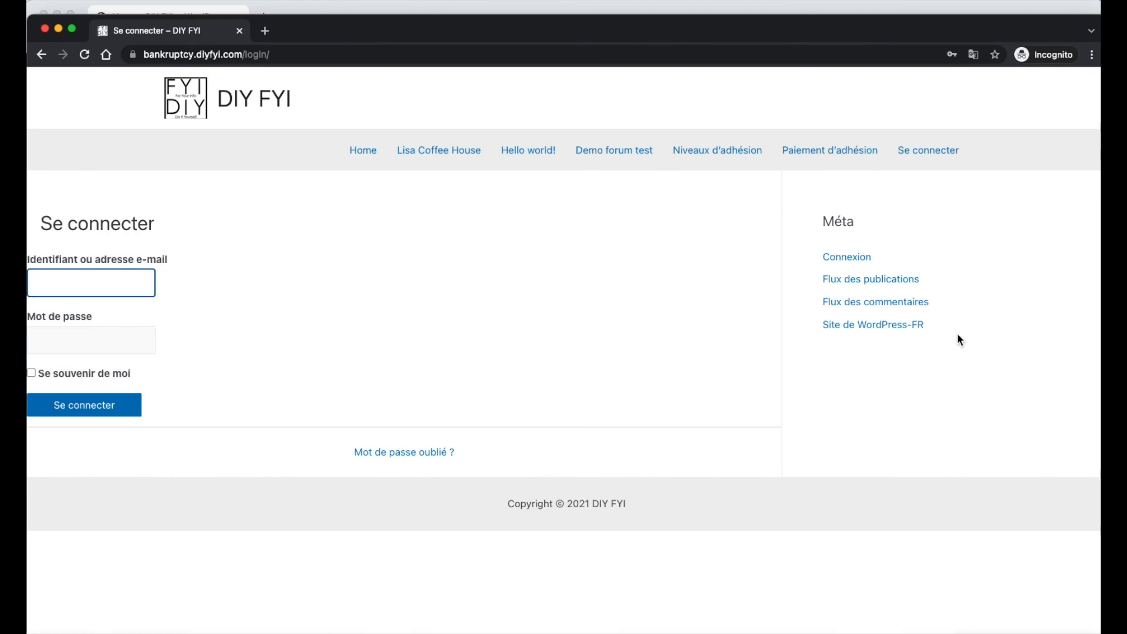
pyautogui.click(370, 155)
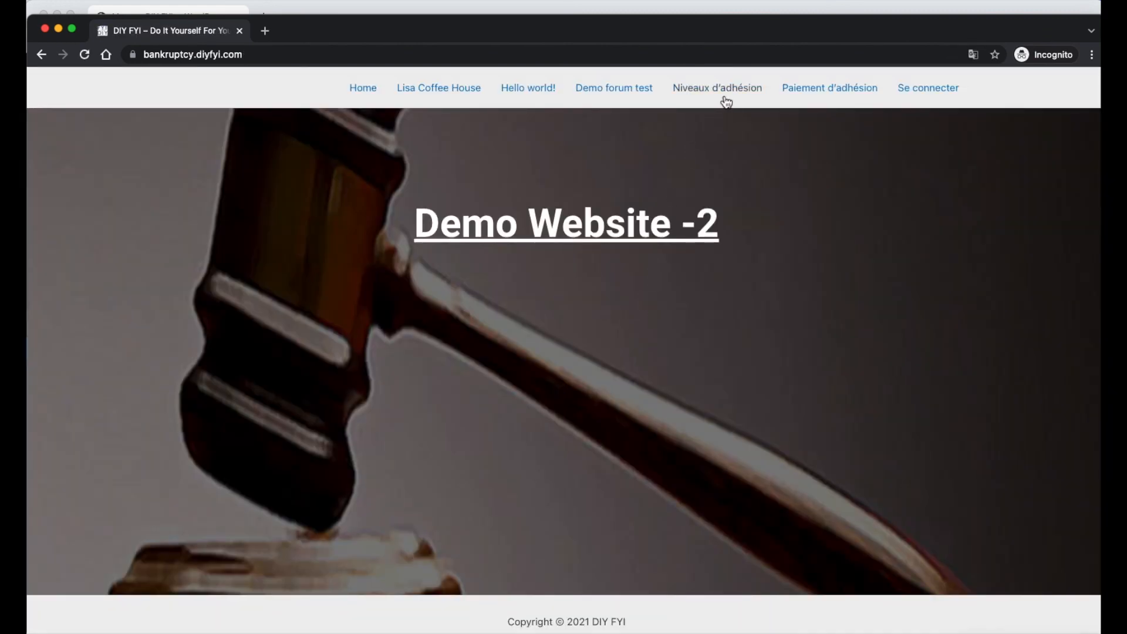
# Choose the Membre d'or level on the Niveaux d'adhésion page and look over its checkout form.
pyautogui.click(723, 98)
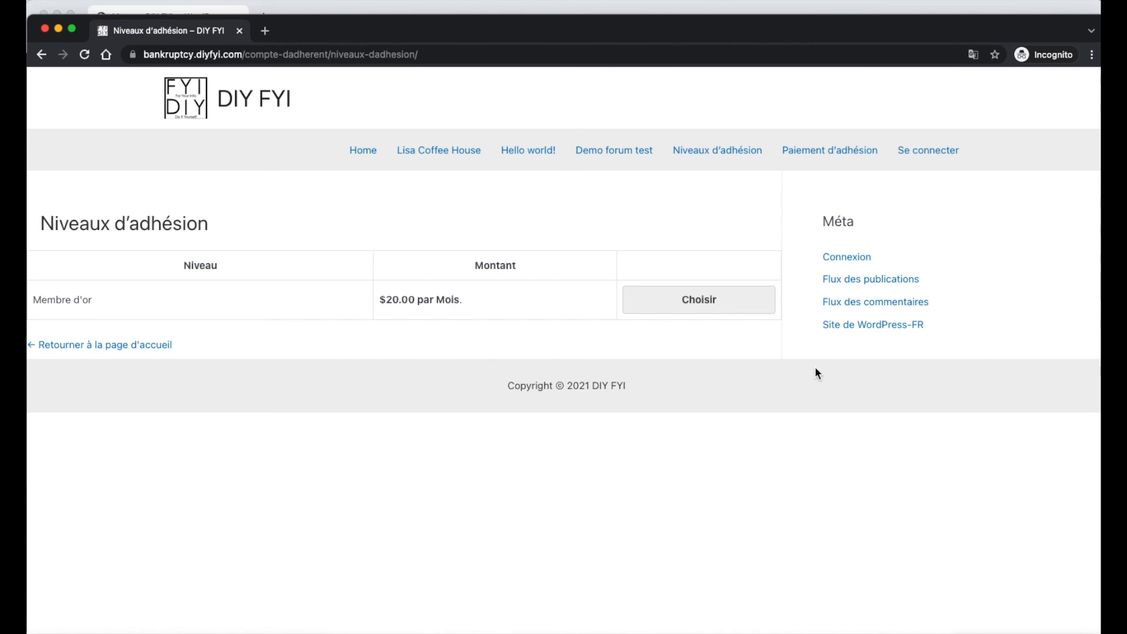
pyautogui.click(758, 300)
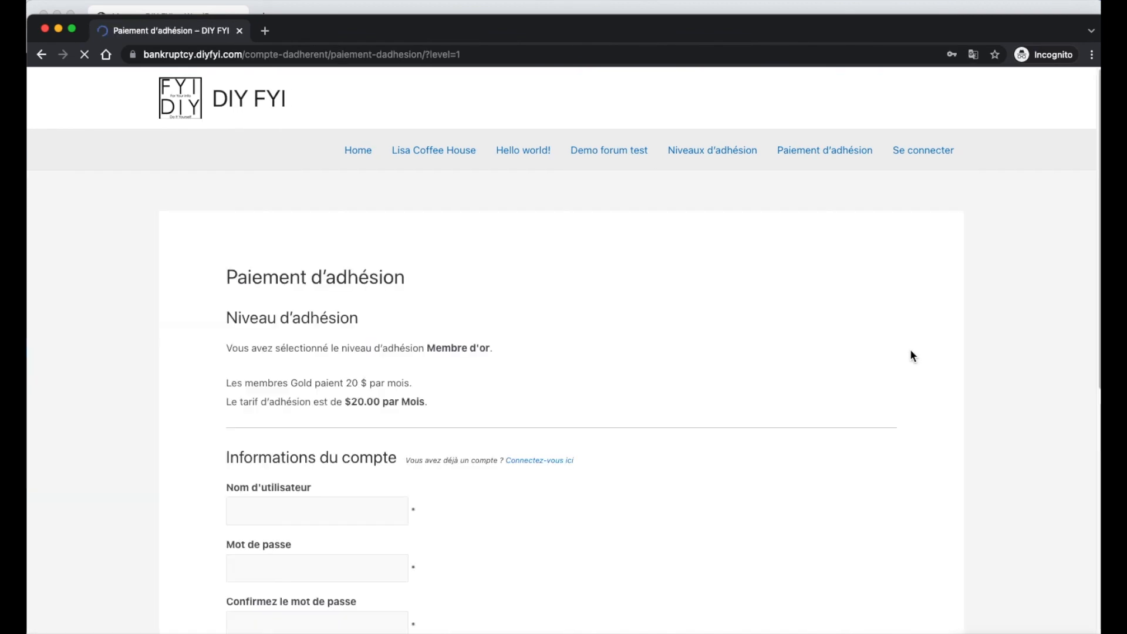
pyautogui.scroll(-1, 863, 373)
pyautogui.scroll(-1, 863, 374)
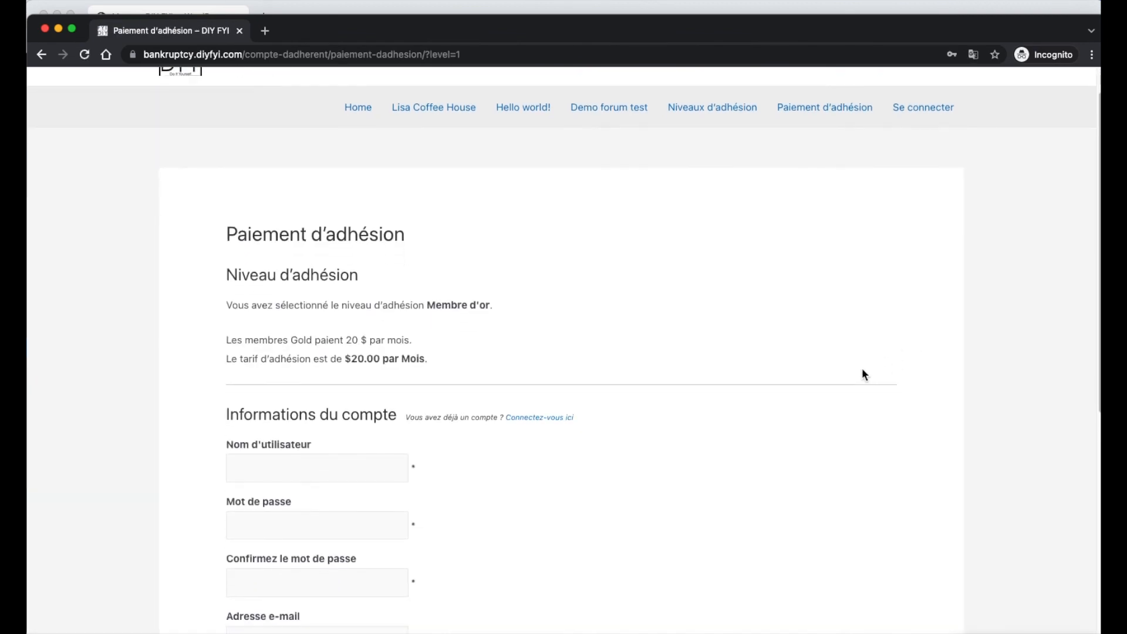